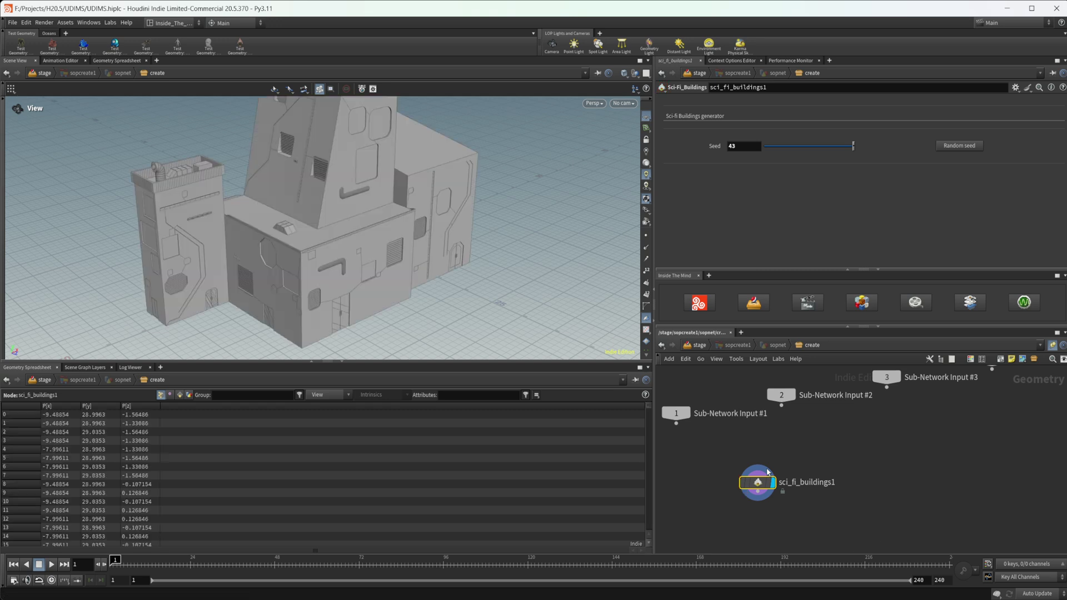
Step: Examine the sci-fi building model and its UV layout in the UV view, close up on the first UV tile
drag(278, 244, 357, 286)
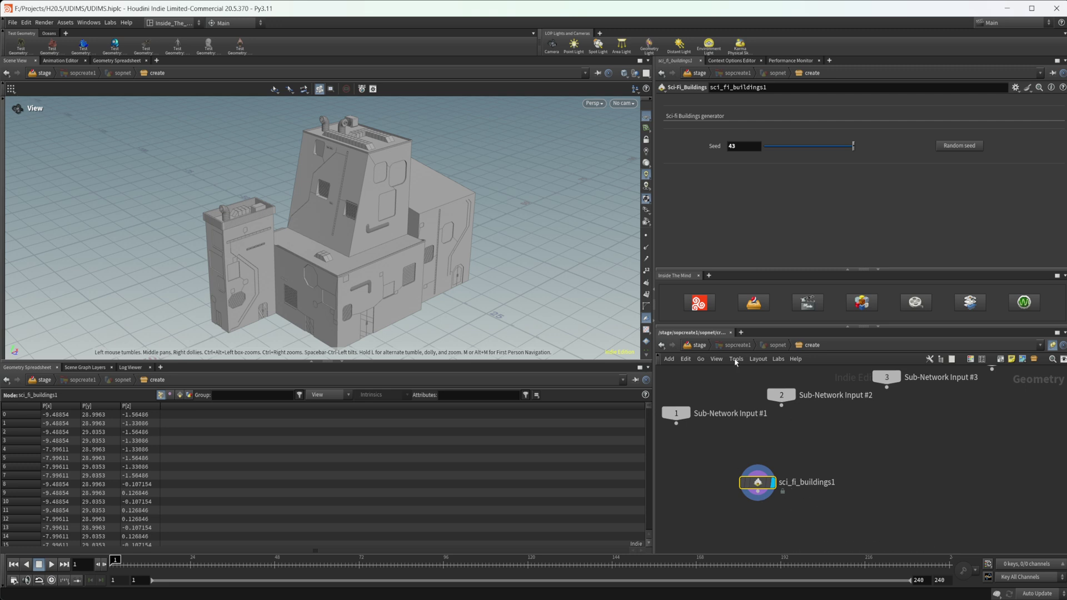
drag(499, 267, 334, 234)
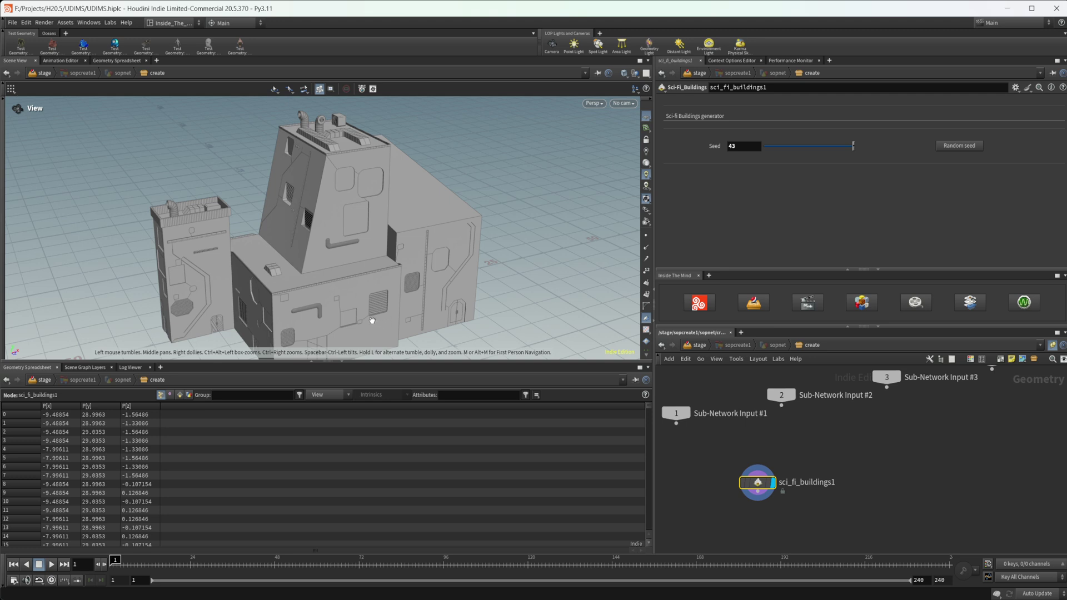
key(space+5)
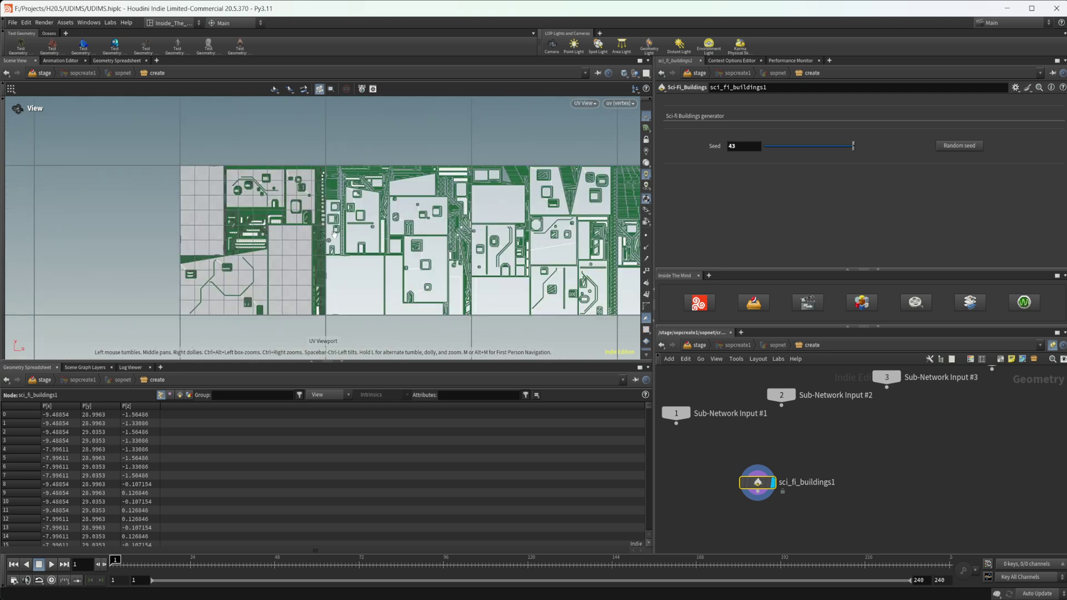
scroll(428, 242, down, 5)
scroll(373, 246, down, 2)
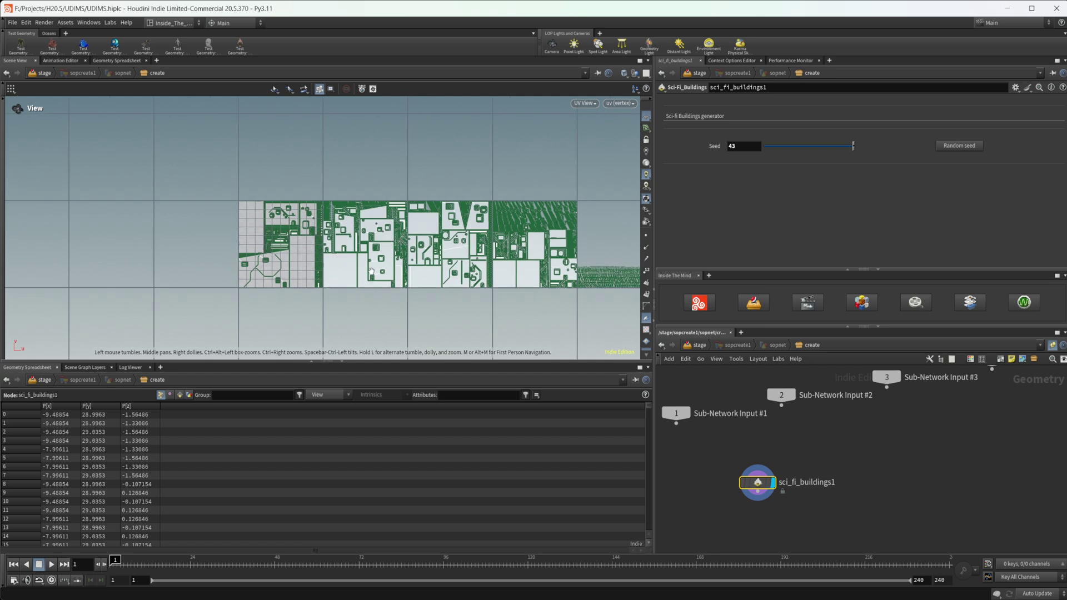
scroll(273, 240, up, 4)
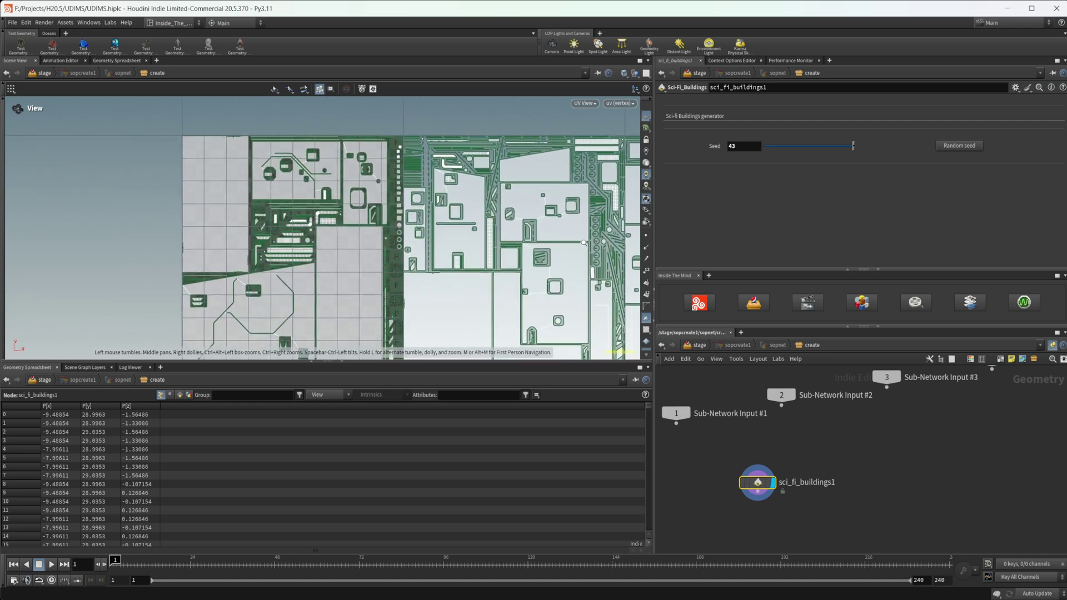
middle_drag(261, 258, 288, 229)
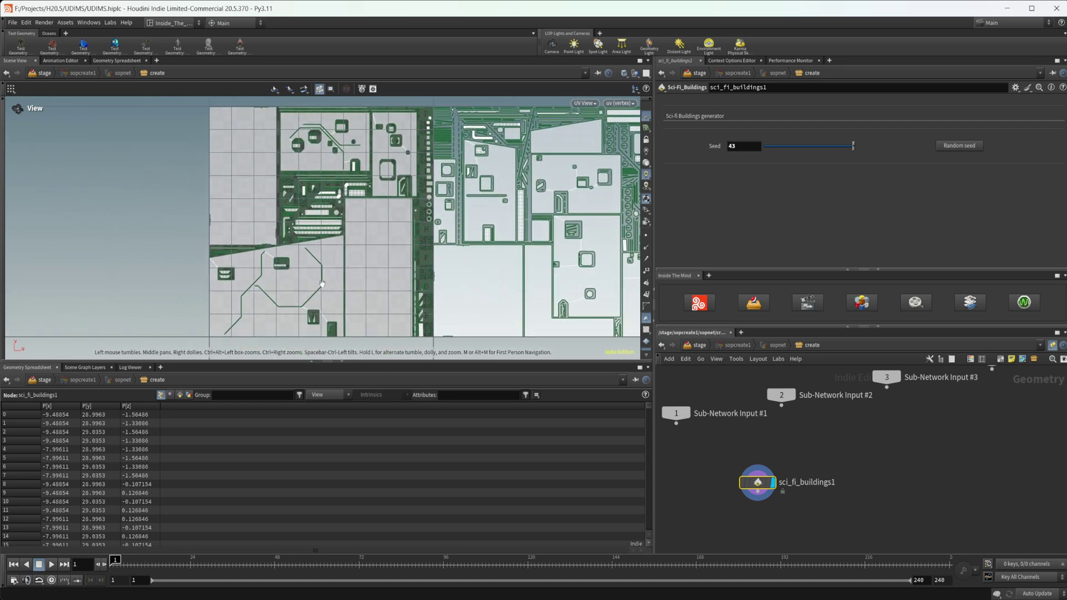
scroll(295, 239, up, 2)
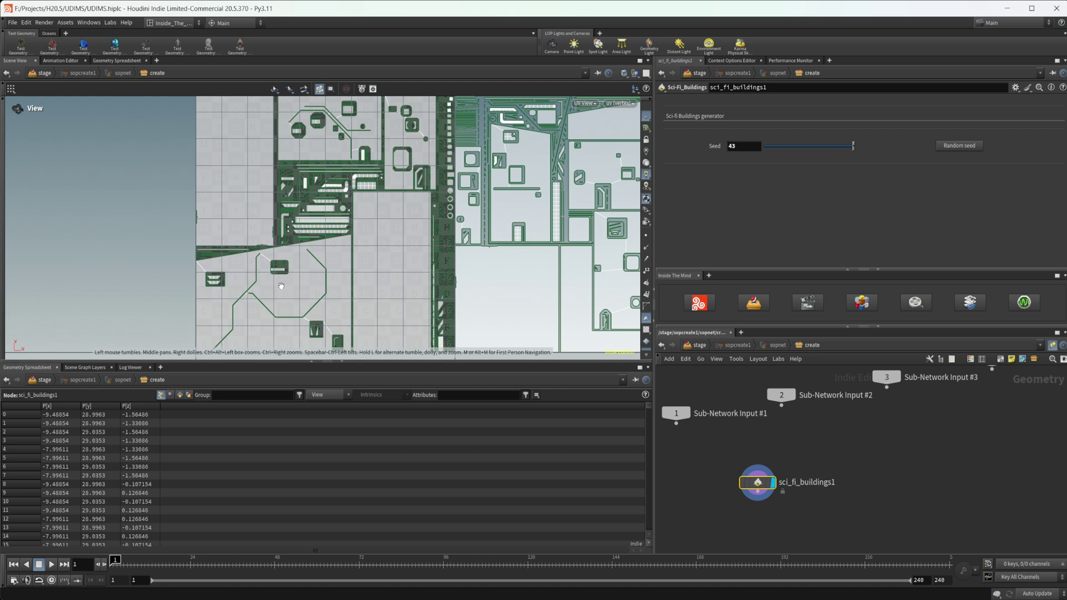
scroll(267, 254, up, 2)
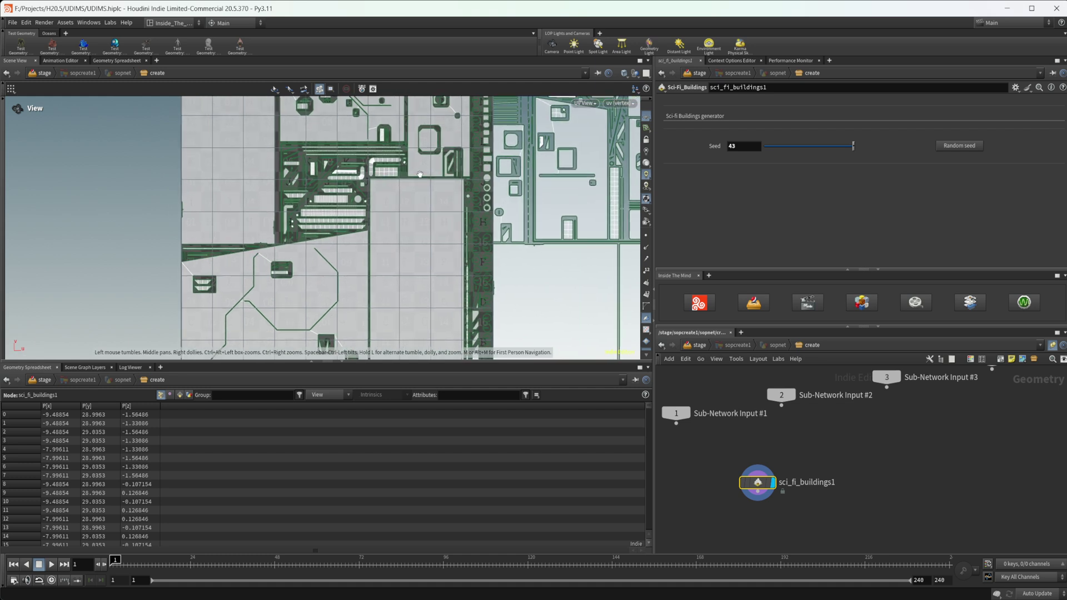
scroll(295, 203, up, 4)
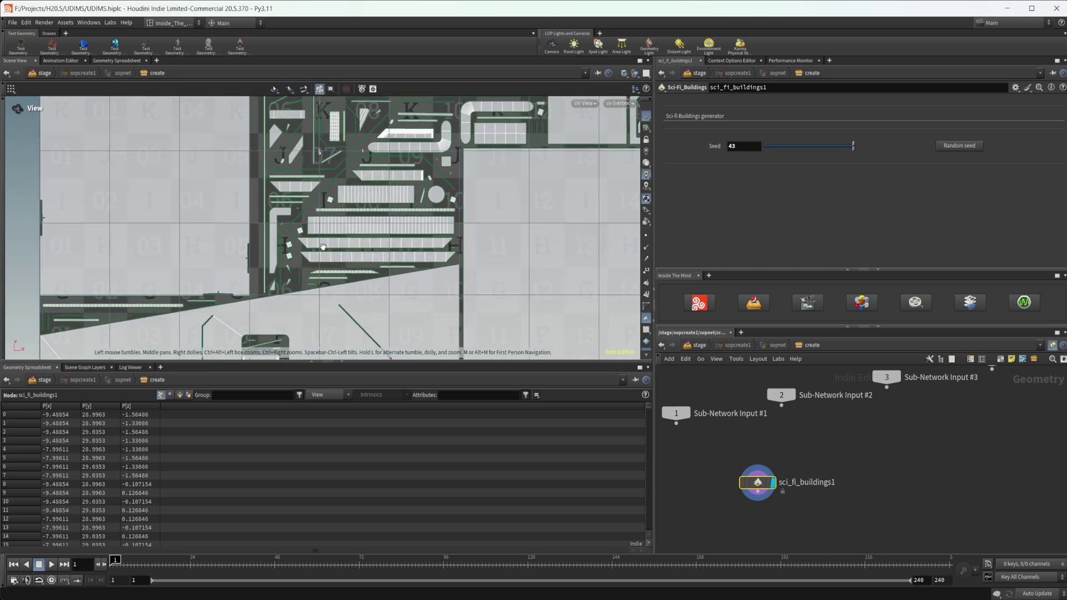
right_drag(414, 255, 97, 284)
middle_drag(306, 203, 288, 195)
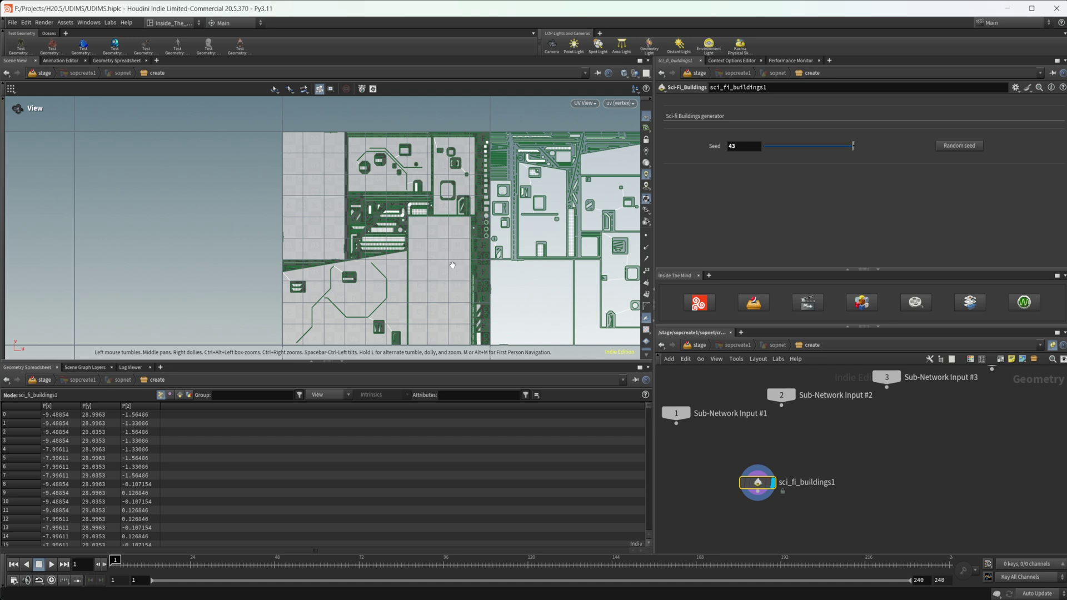
middle_drag(417, 265, 399, 265)
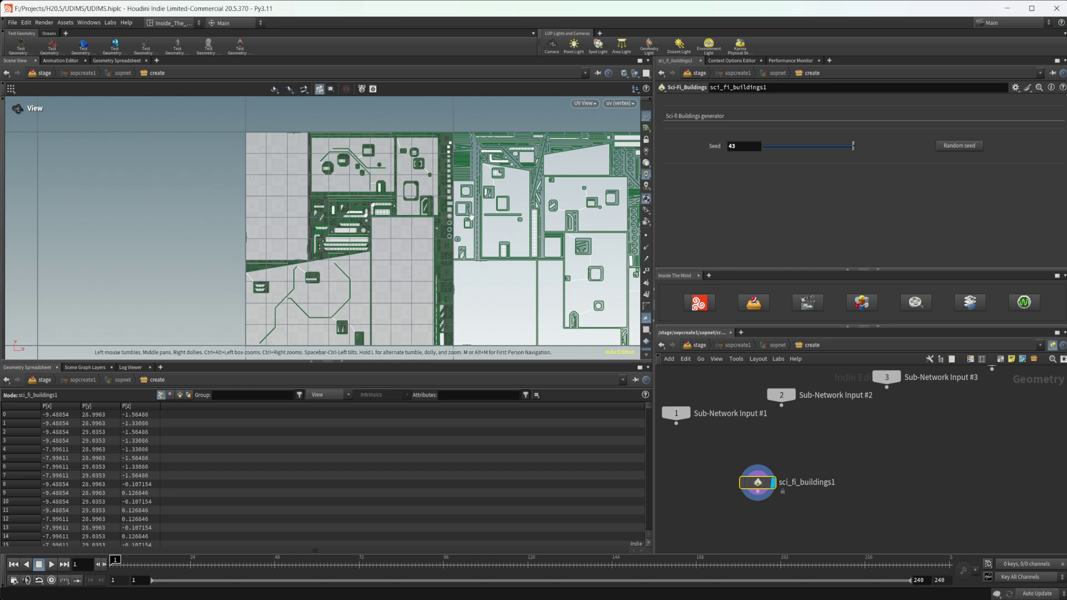
Step: Examine the full row of UDIM tiles across the building's UV layout, and return to the perspective view of the model
scroll(449, 254, down, 4)
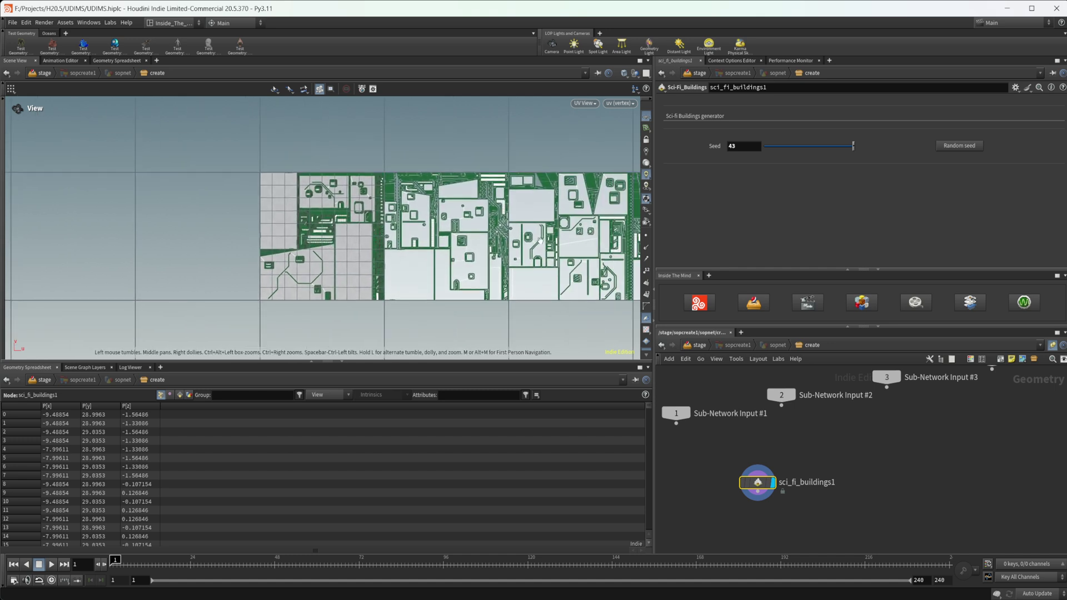
scroll(438, 251, down, 2)
middle_drag(438, 251, 429, 251)
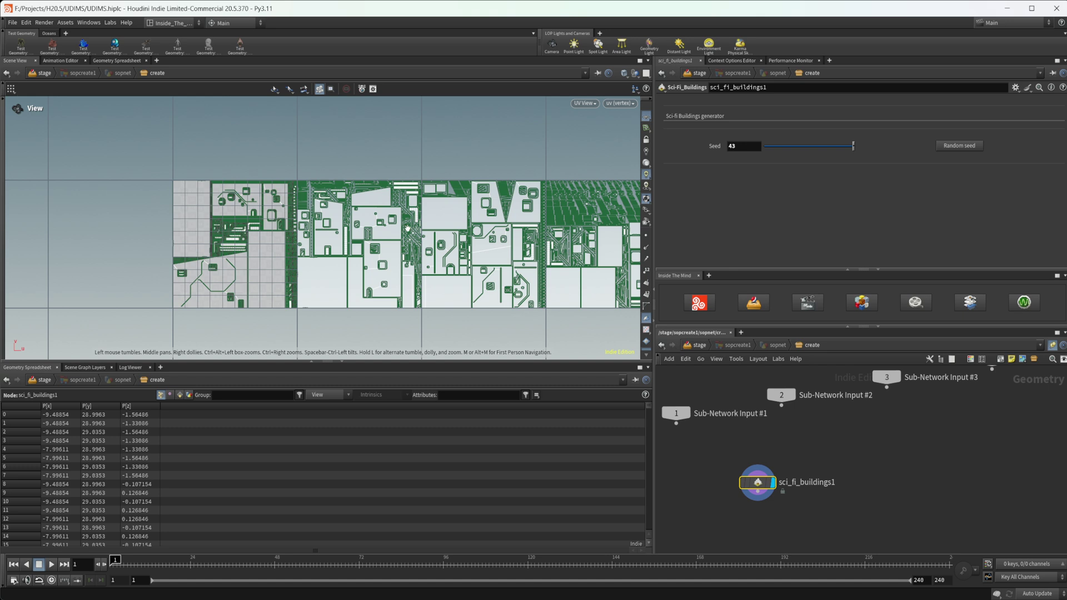
middle_drag(326, 244, 248, 246)
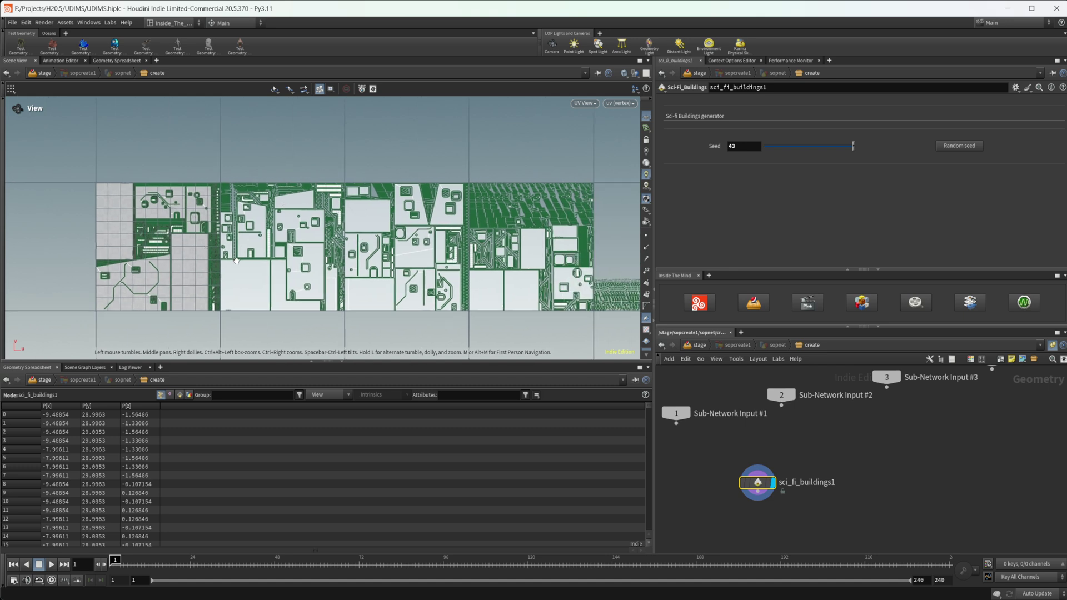
middle_drag(236, 260, 278, 262)
middle_drag(229, 237, 282, 241)
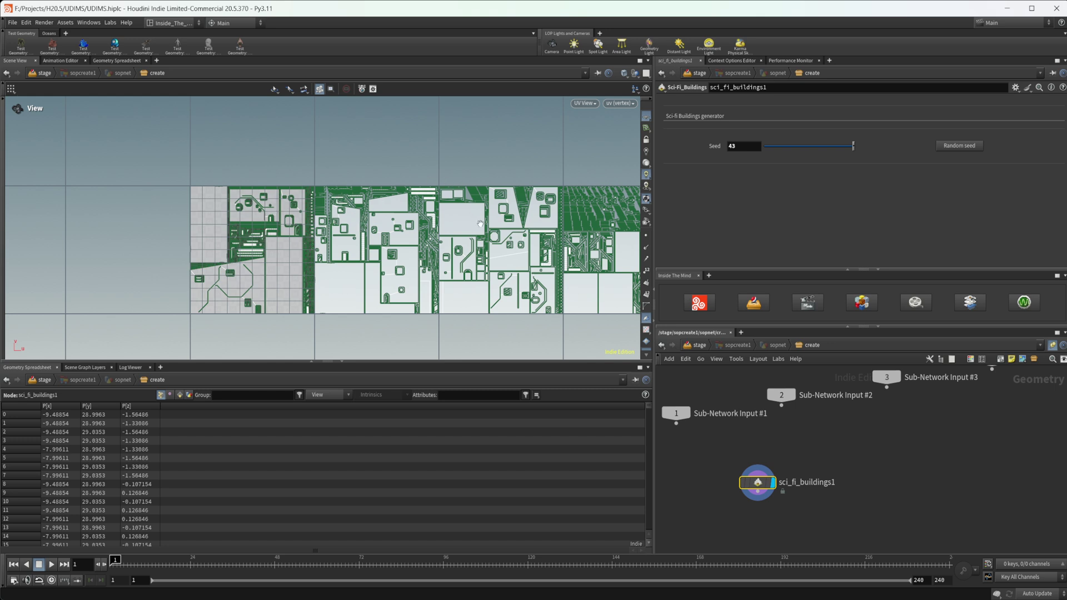
middle_drag(598, 223, 412, 231)
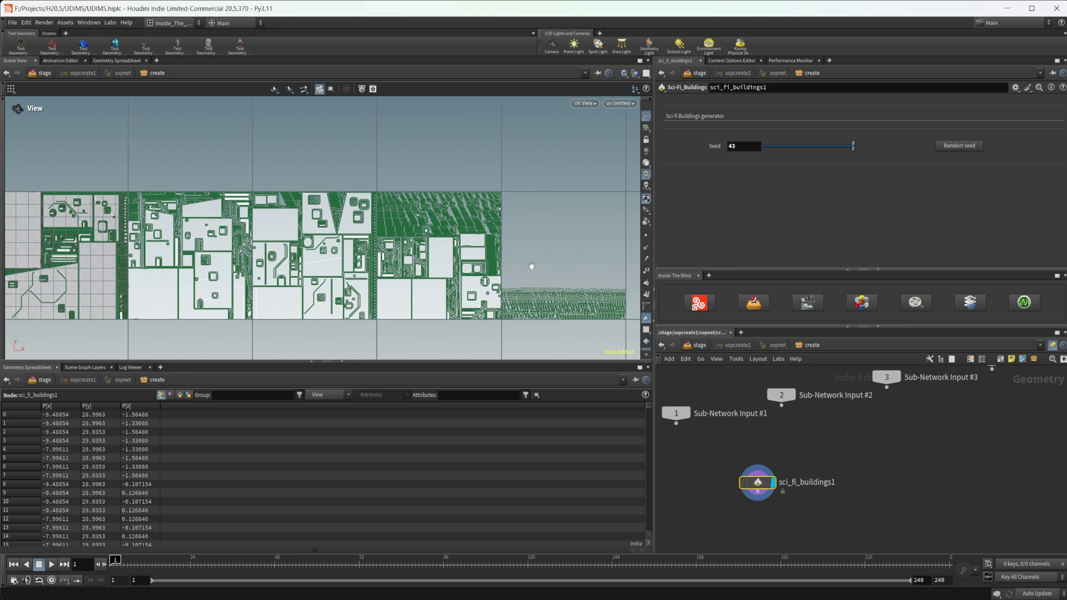
middle_drag(241, 291, 290, 289)
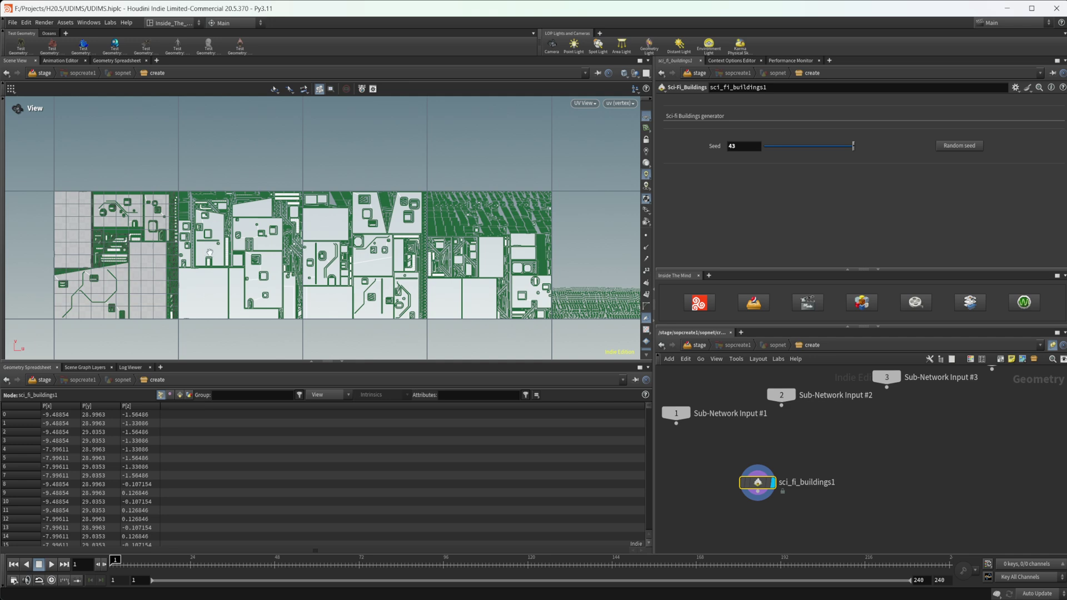
key(space+1)
middle_drag(325, 312, 346, 284)
drag(347, 284, 401, 235)
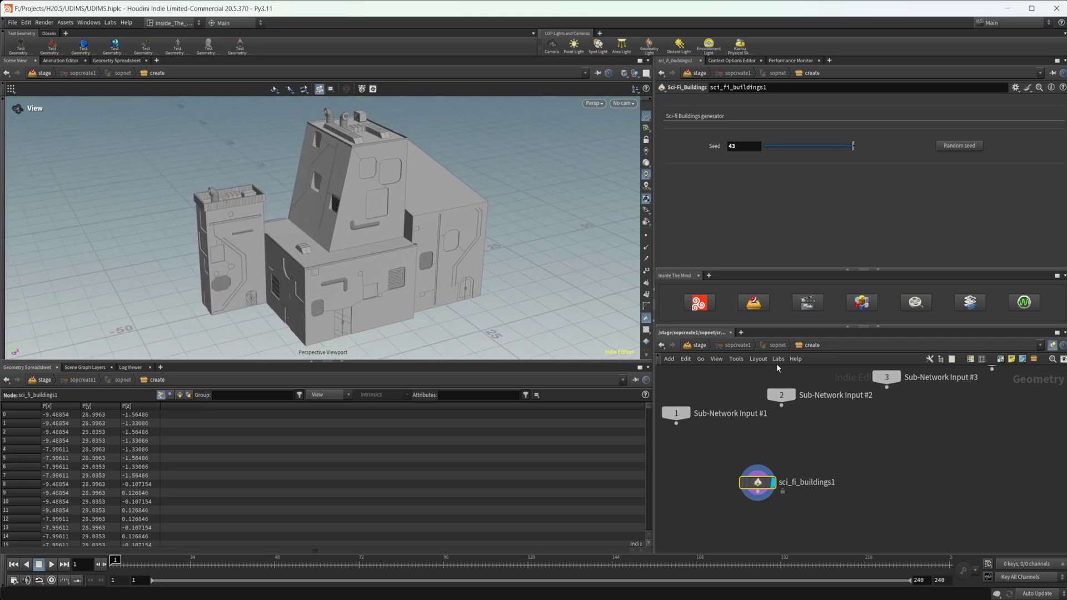
Step: Go up to the stage level and add a COP Network node beside sopcreate1
key(u)
key(u)
key(u)
key(Tab)
text(sci)
key(BackSpace)
key(BackSpace)
key(BackSpace)
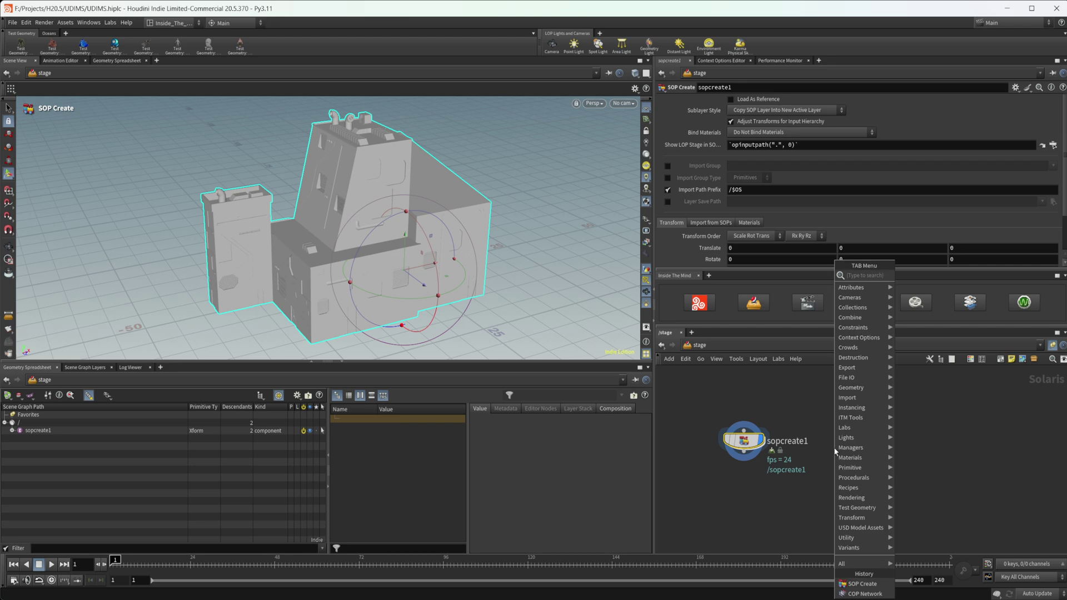
text(cop)
key(Return)
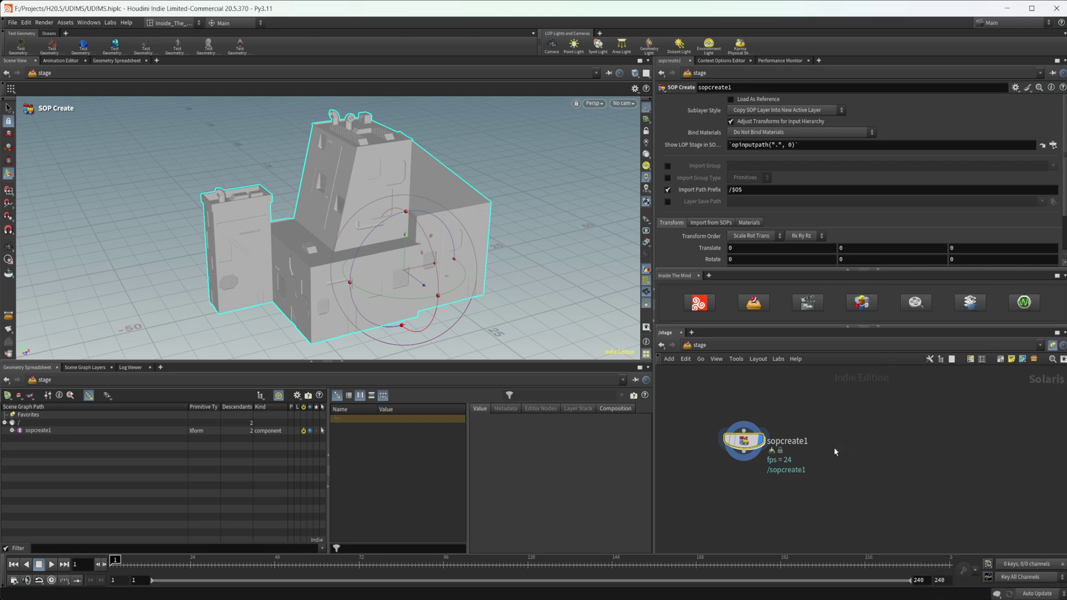
click(851, 444)
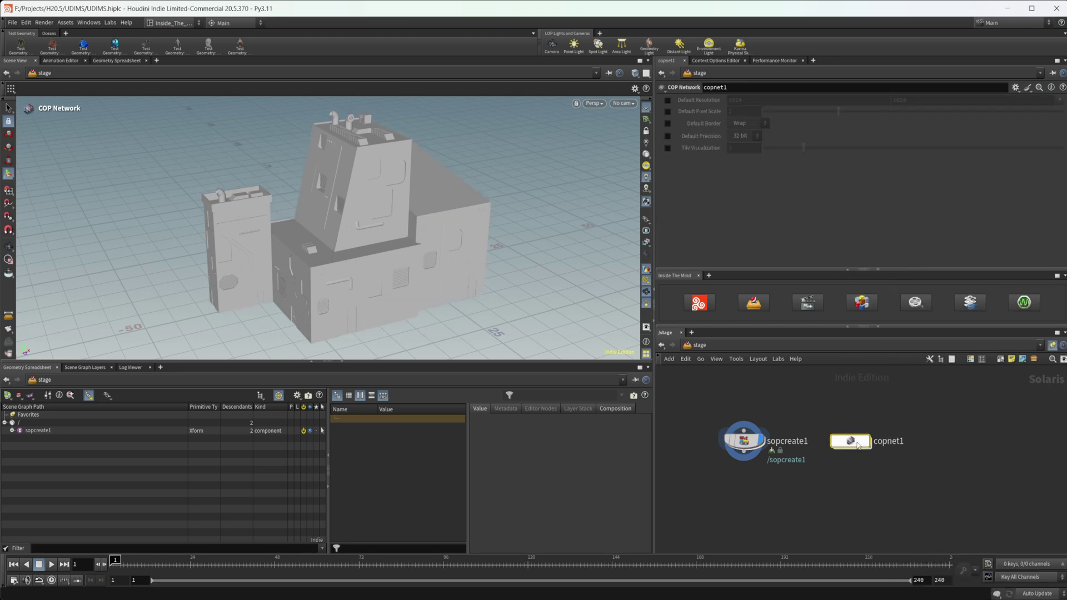
Step: Inside the COP network, place a SOP Setup with its connected SOP Import, Rasterize Setup and Rasterize Geometry nodes
double_click(855, 443)
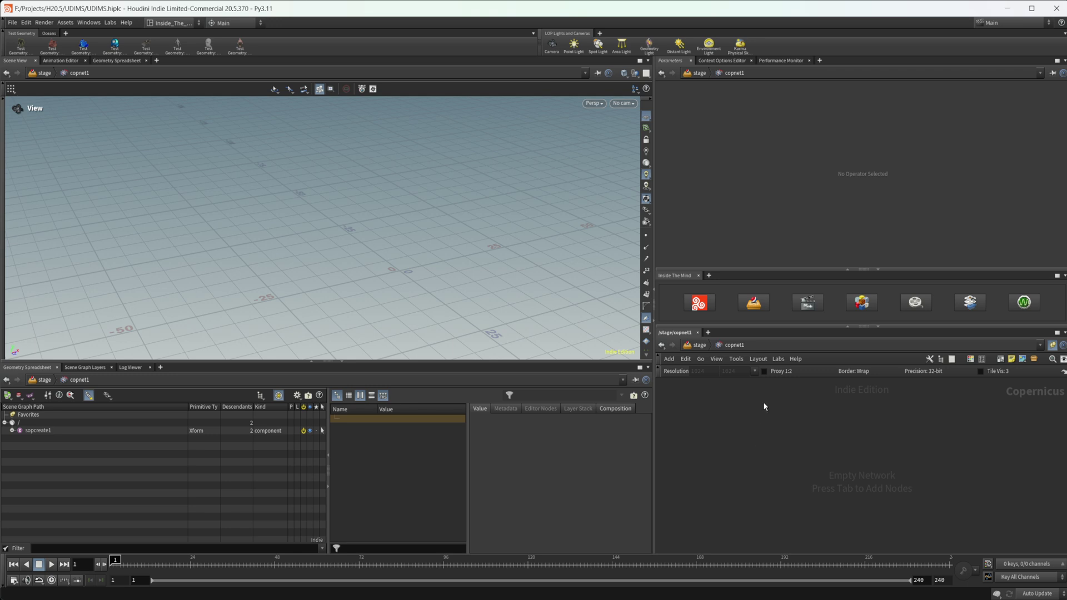
key(Tab)
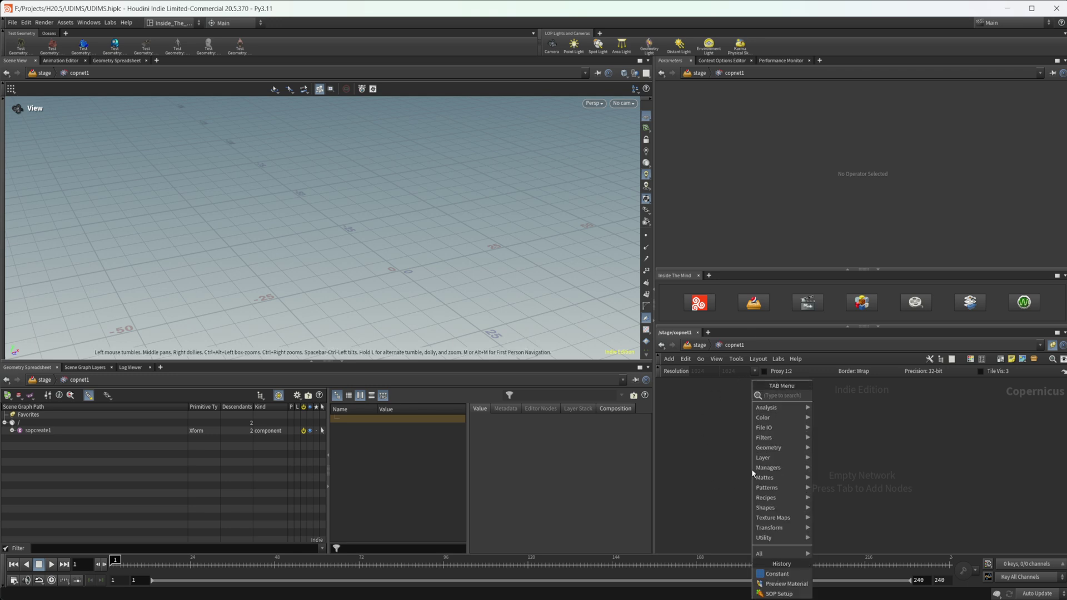
text(sop)
key(Down)
key(Down)
key(Return)
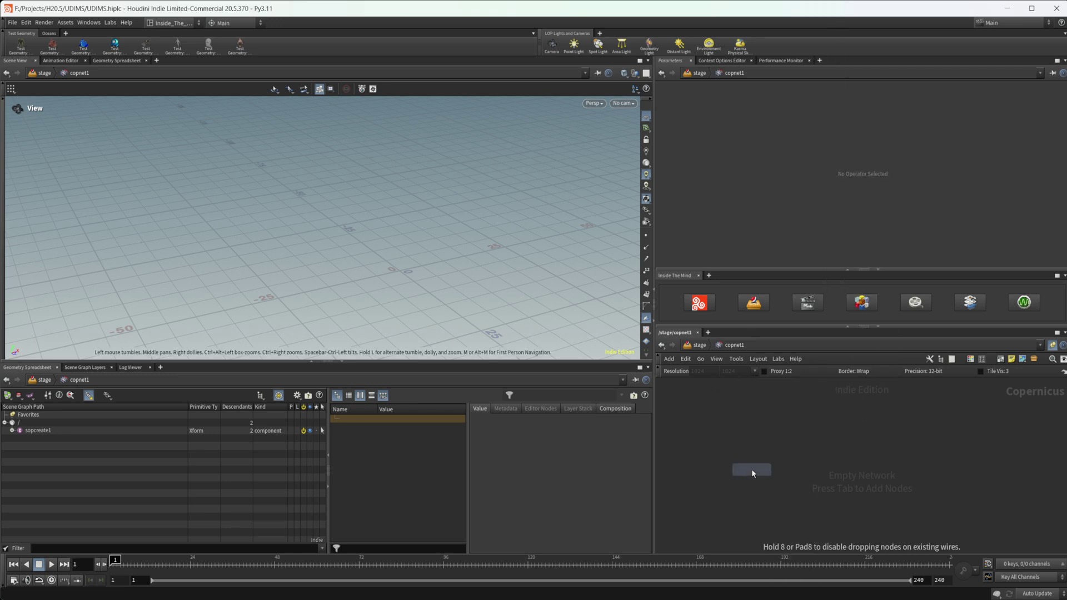
click(751, 468)
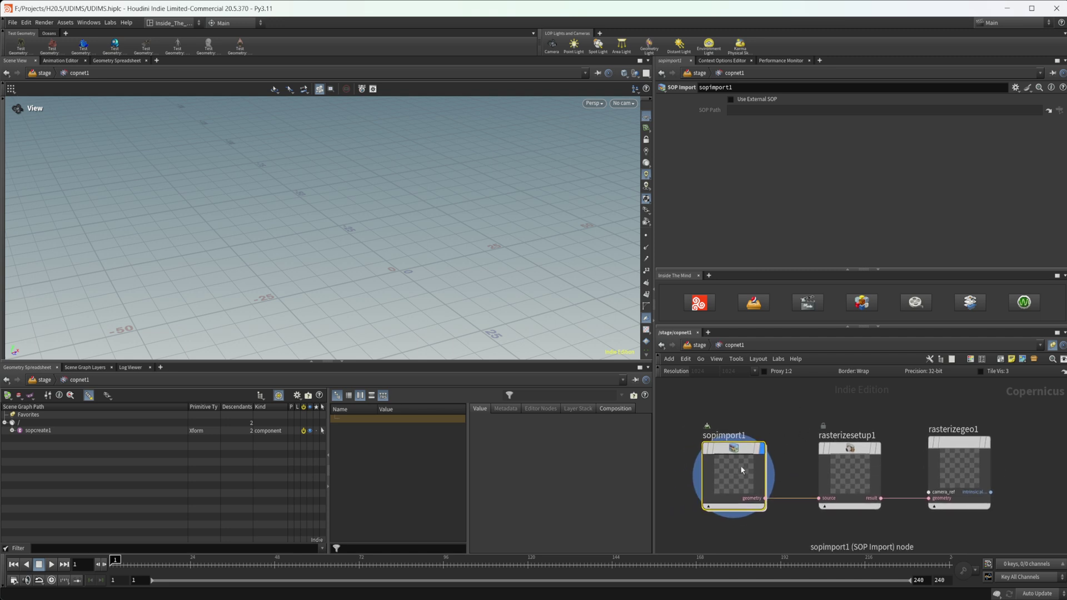
Step: Add an Object Merge node inside the sopimport1 node
double_click(740, 466)
key(Tab)
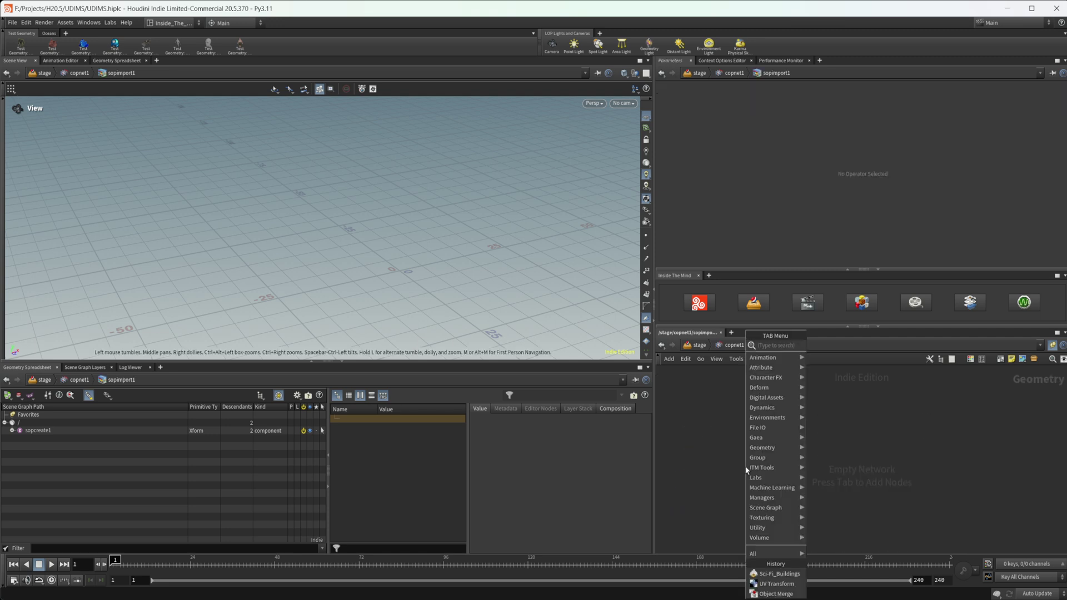
text(obj)
key(Return)
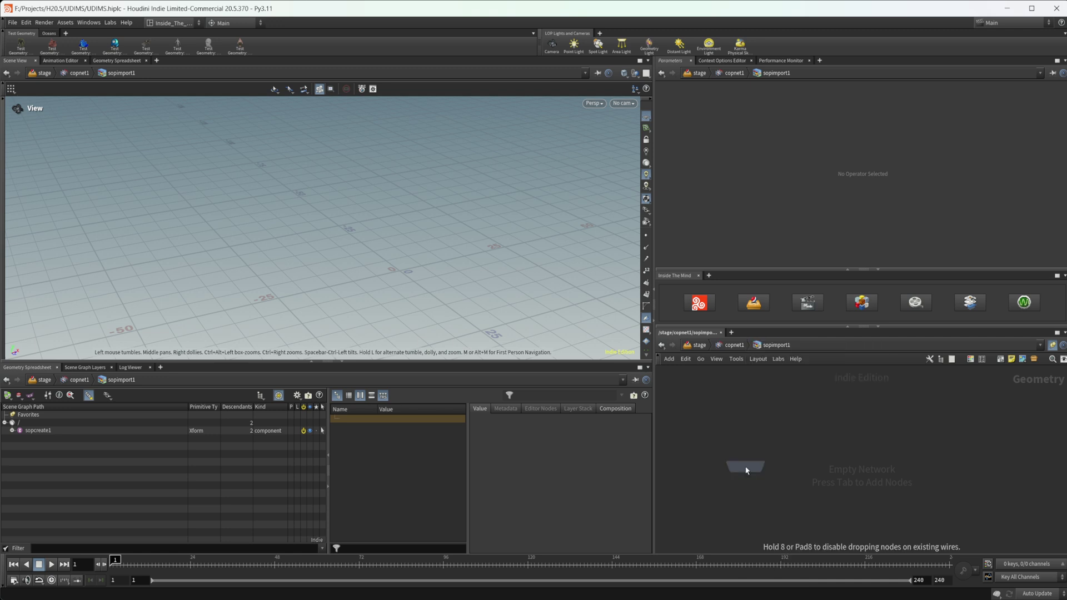
click(746, 470)
Step: Set the Object Merge's Object 1 to /stage/sopcreate1/sopnet/create/sci_fi_buildings1
click(1036, 125)
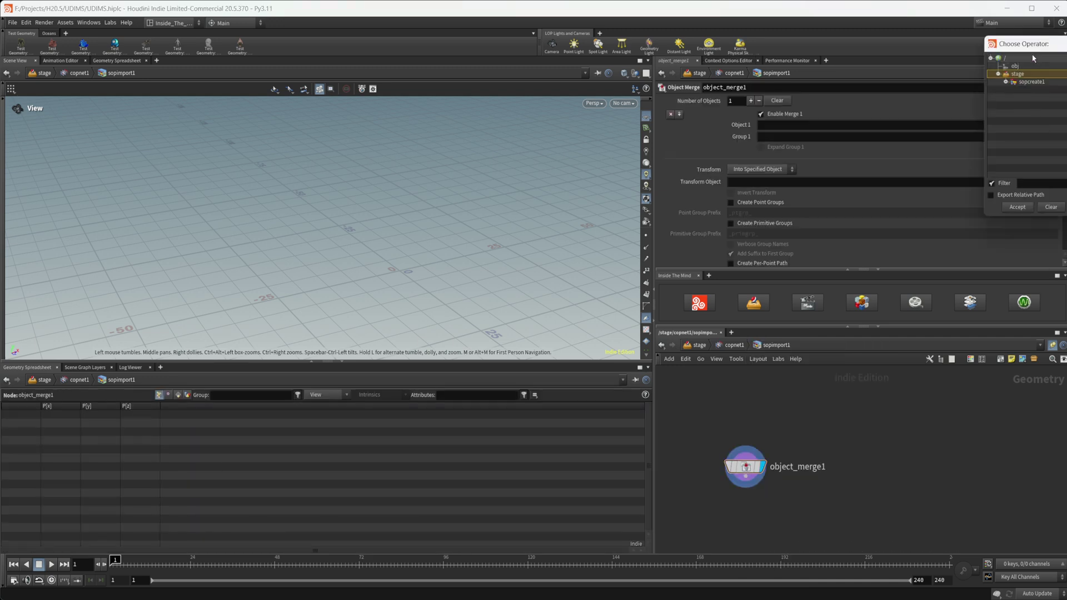
click(644, 125)
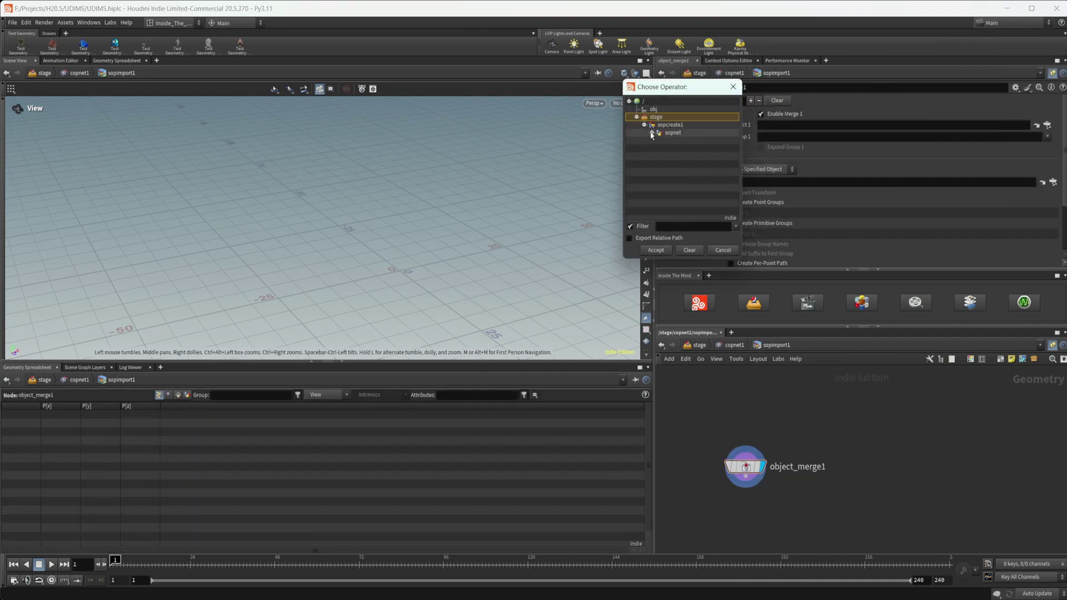
click(652, 132)
click(659, 148)
click(688, 156)
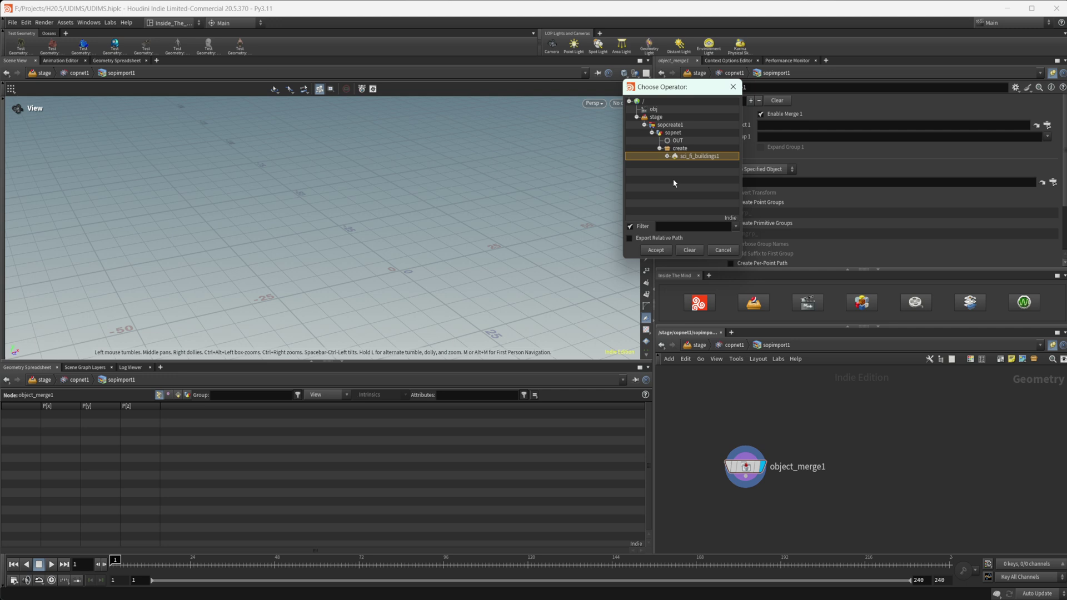
click(657, 251)
Step: Back in the COP network, display the Rasterize Setup node and set its Space to UVs to show the flattened building geometry
key(u)
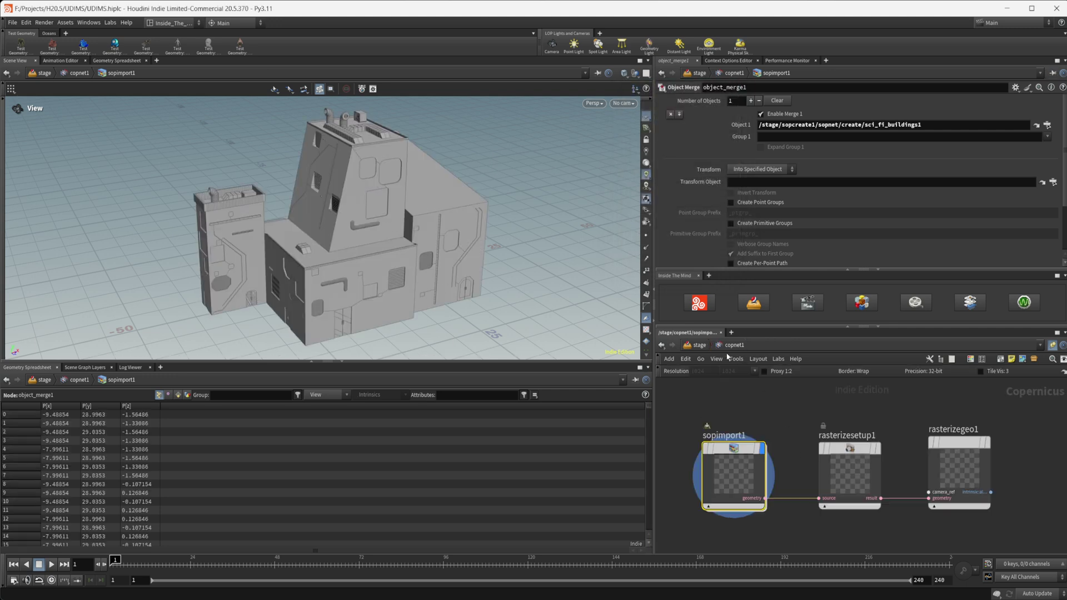
click(808, 471)
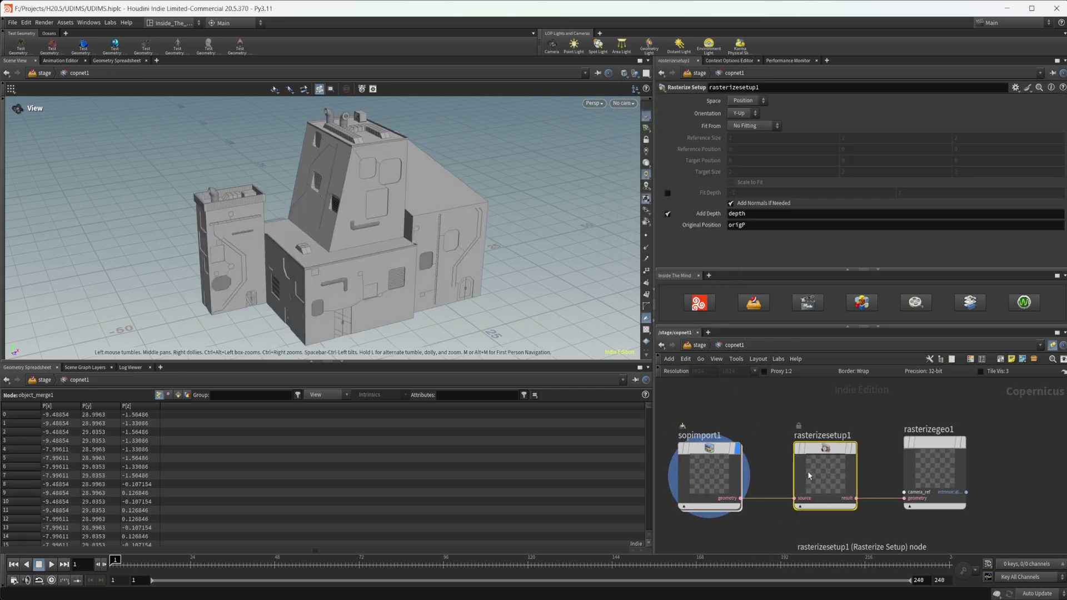
click(754, 100)
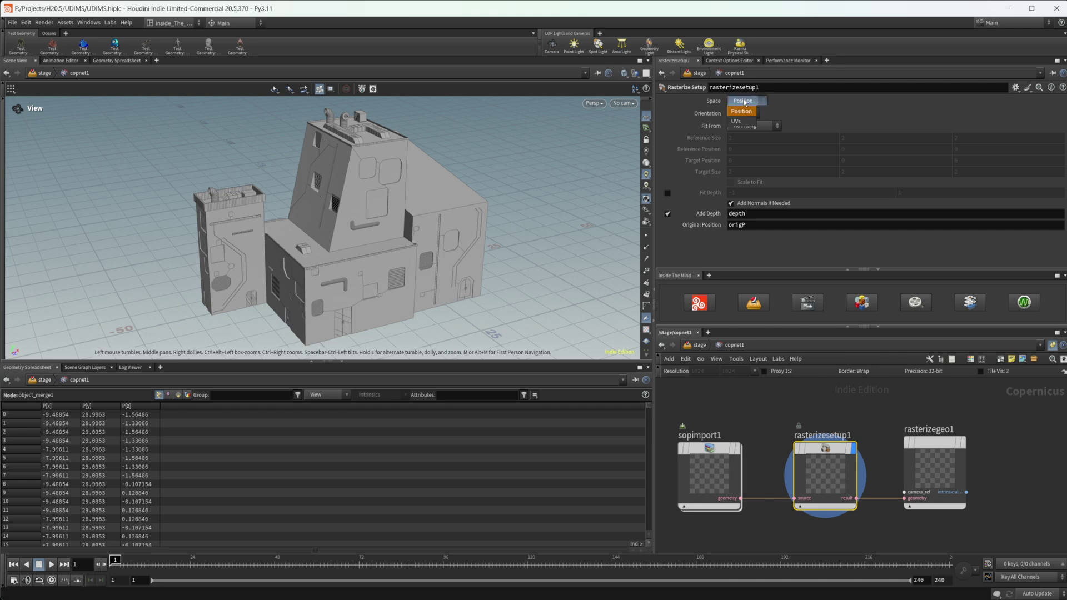
click(745, 112)
drag(424, 281, 389, 284)
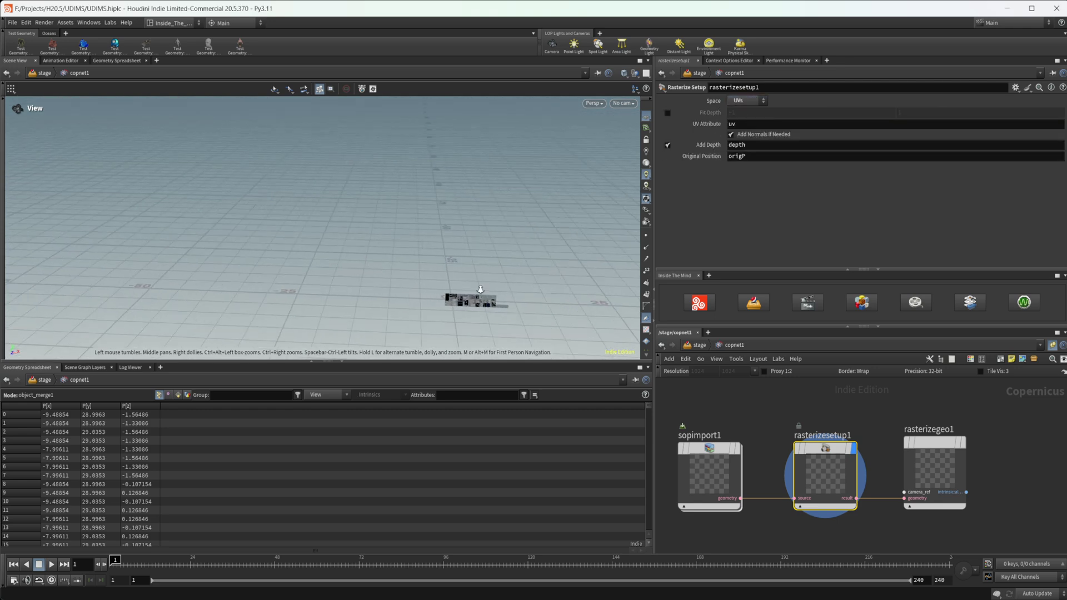
right_drag(429, 290, 493, 250)
middle_drag(436, 300, 311, 240)
right_drag(322, 241, 629, 226)
middle_drag(417, 252, 383, 245)
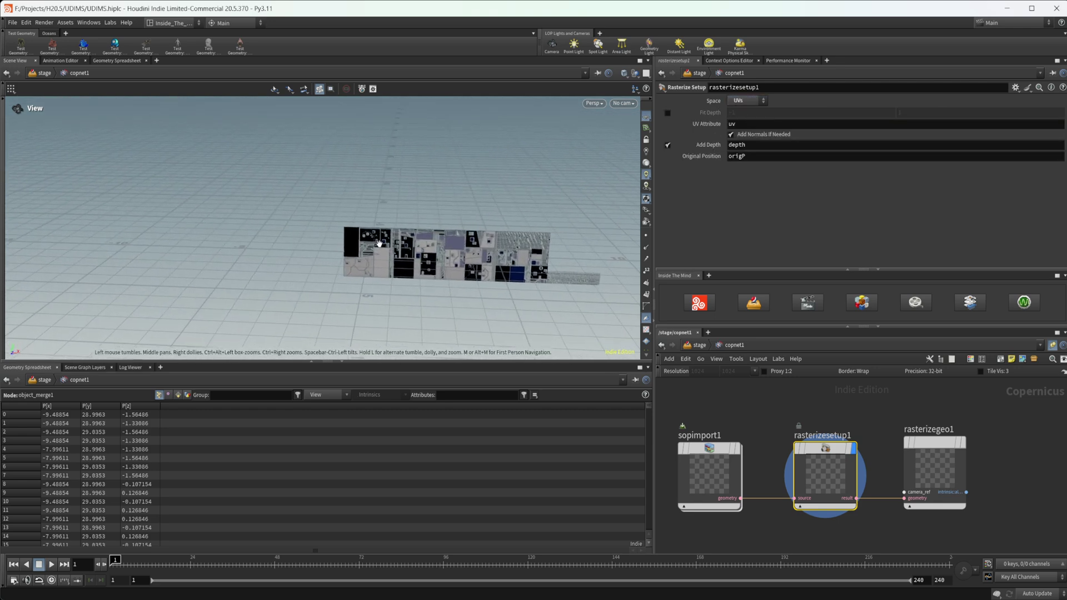
Step: Display the Rasterize Geometry node to inspect its rasterized UV tile close up
drag(383, 245, 390, 242)
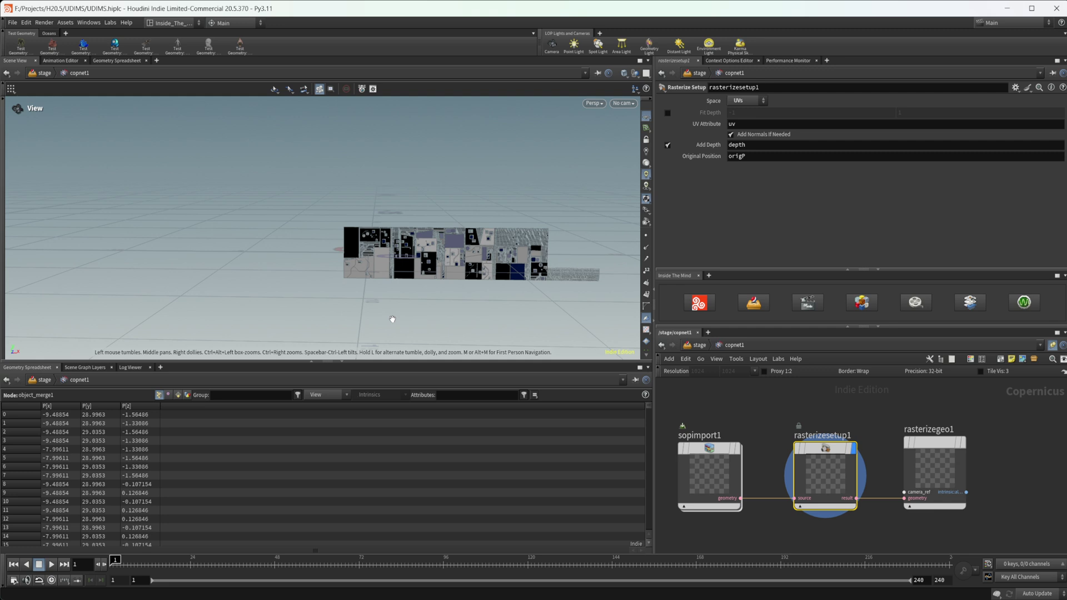
click(937, 455)
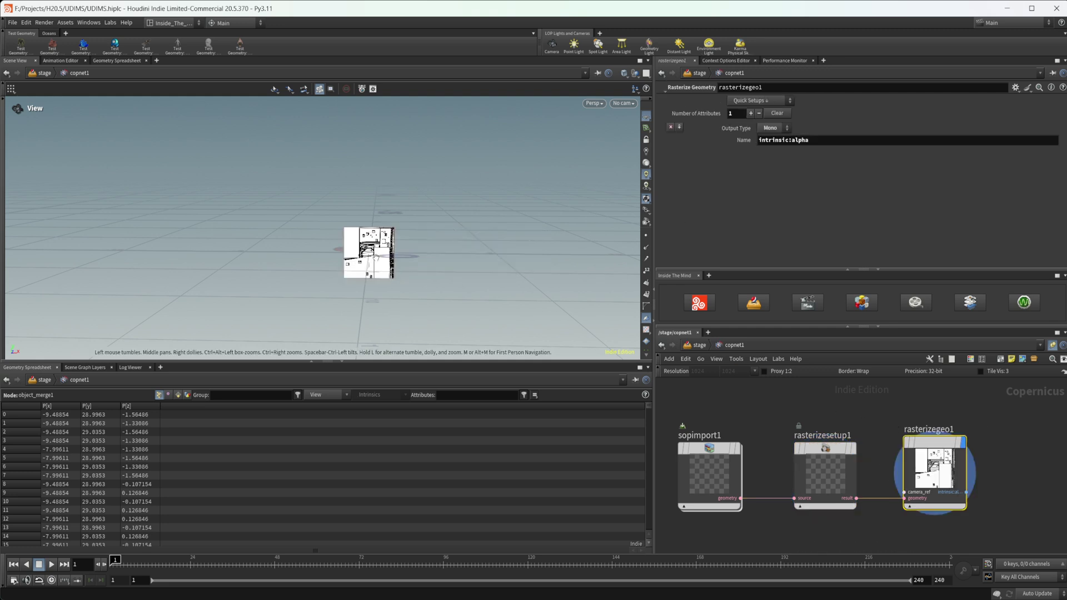
right_drag(362, 253, 594, 247)
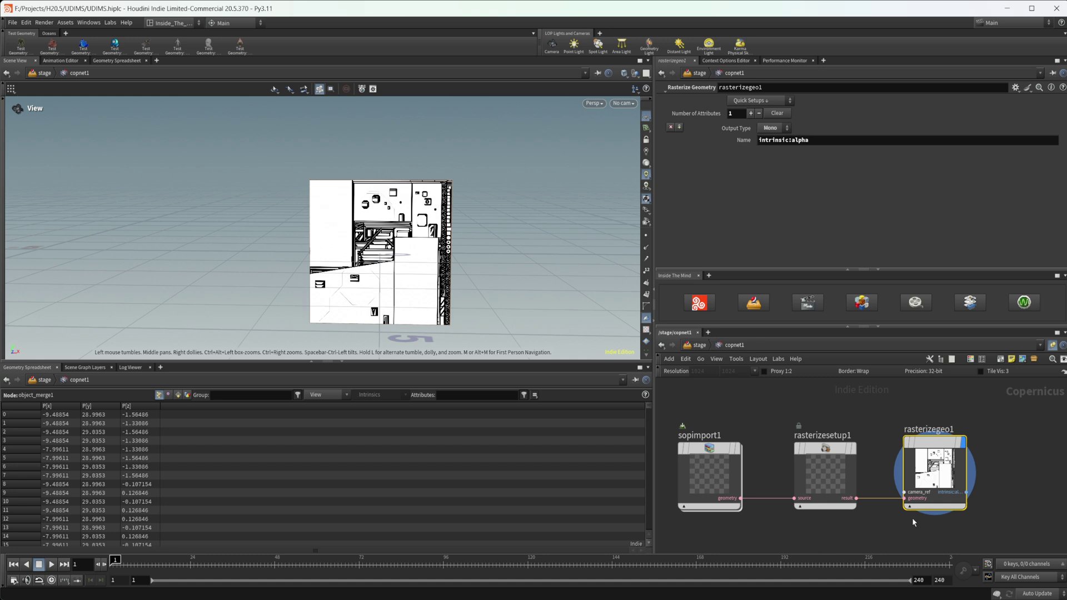
middle_drag(785, 430, 769, 475)
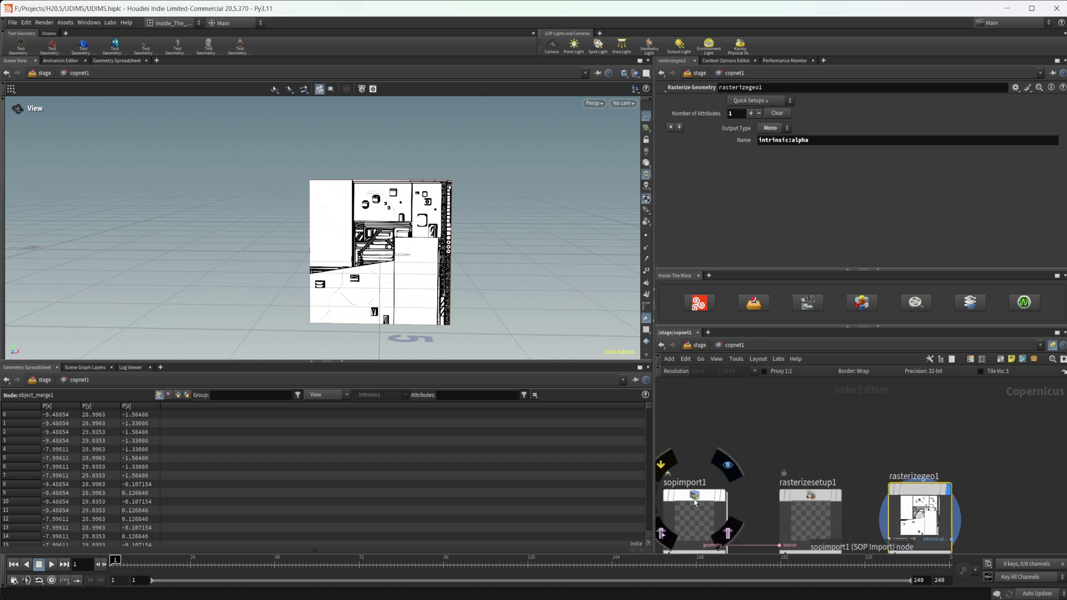
Step: Duplicate the sopimport1 node and place the copy above the Rasterize Geometry node
alt+drag(693, 497, 867, 414)
middle_drag(889, 436, 809, 450)
drag(812, 452, 840, 440)
middle_drag(839, 440, 772, 421)
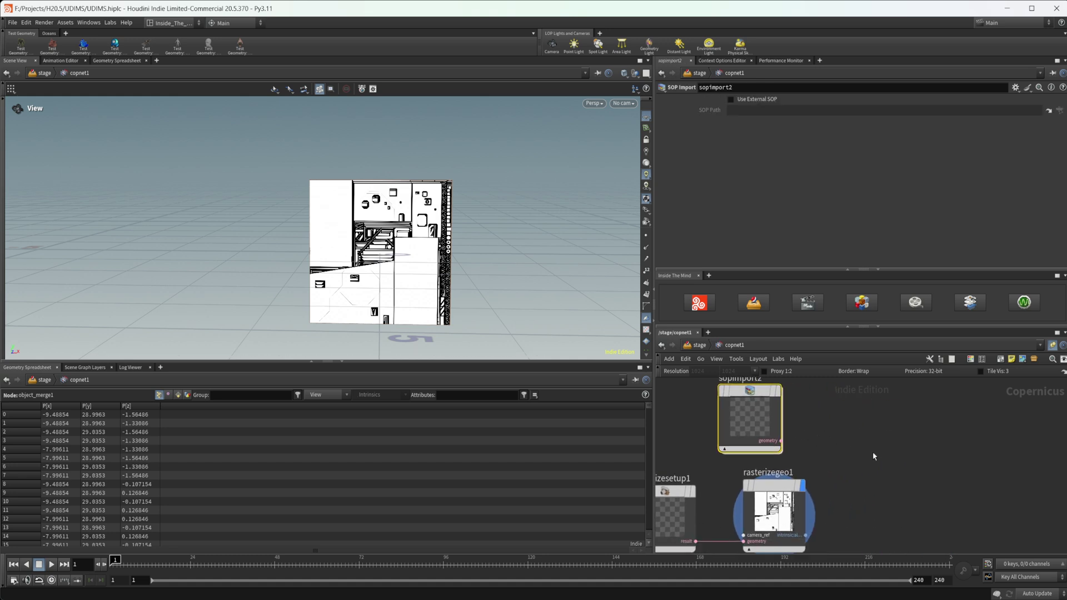
Step: Add a Preview Material node beside the Rasterize Geometry node and connect the duplicated SOP Import's geometry output to its geo input
key(Tab)
text(pre)
key(Return)
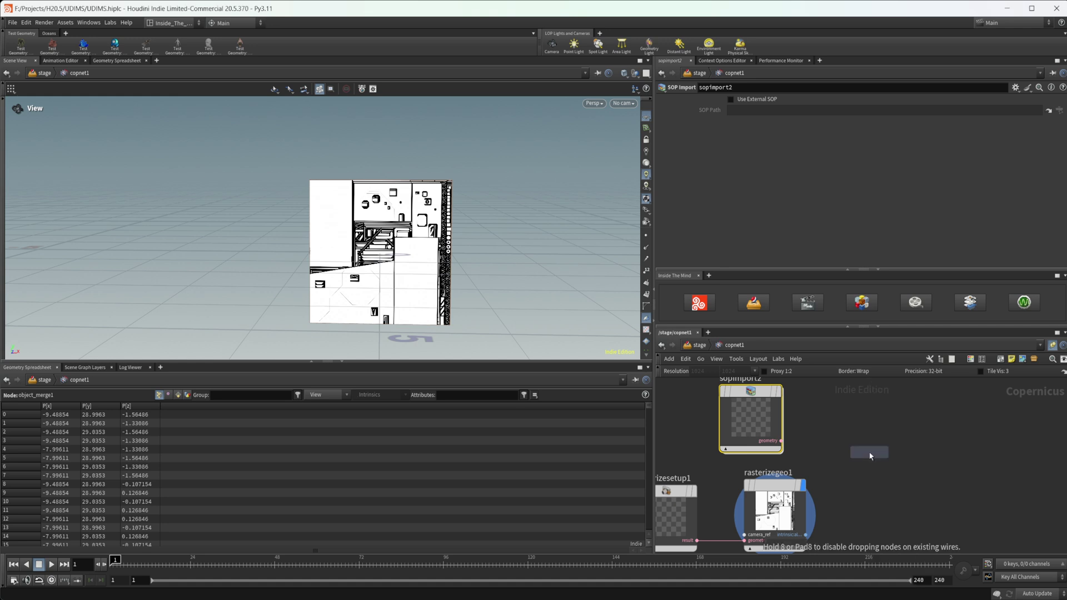
click(869, 455)
drag(869, 451, 951, 452)
drag(763, 420, 920, 495)
middle_drag(818, 533, 835, 488)
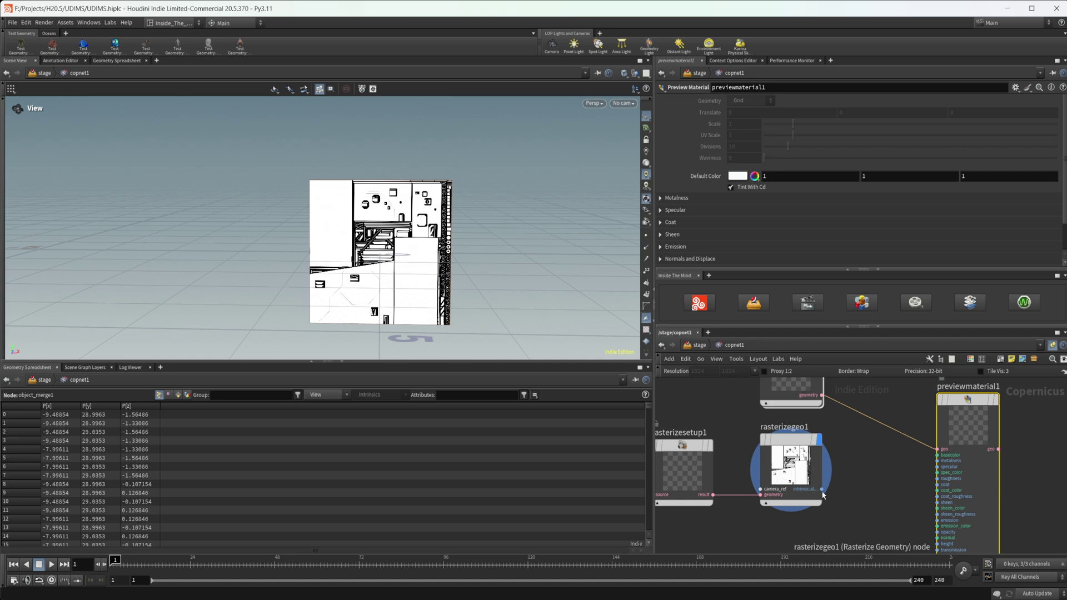
Step: Connect the Rasterize Geometry node's intrinsic:alpha output to the Preview Material's basecolor input
click(822, 489)
click(938, 455)
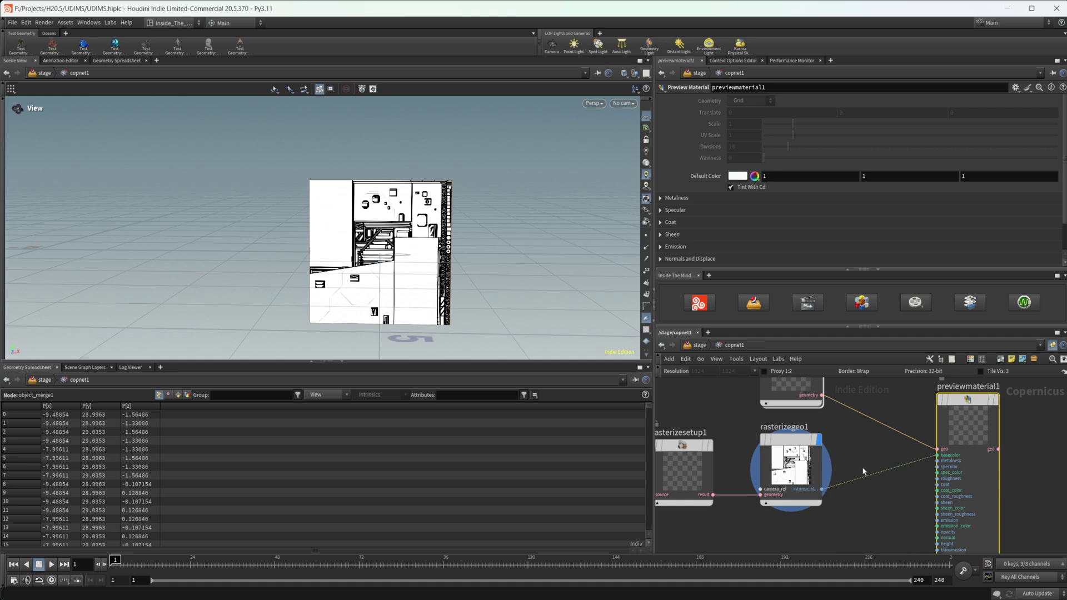
middle_drag(866, 469, 909, 496)
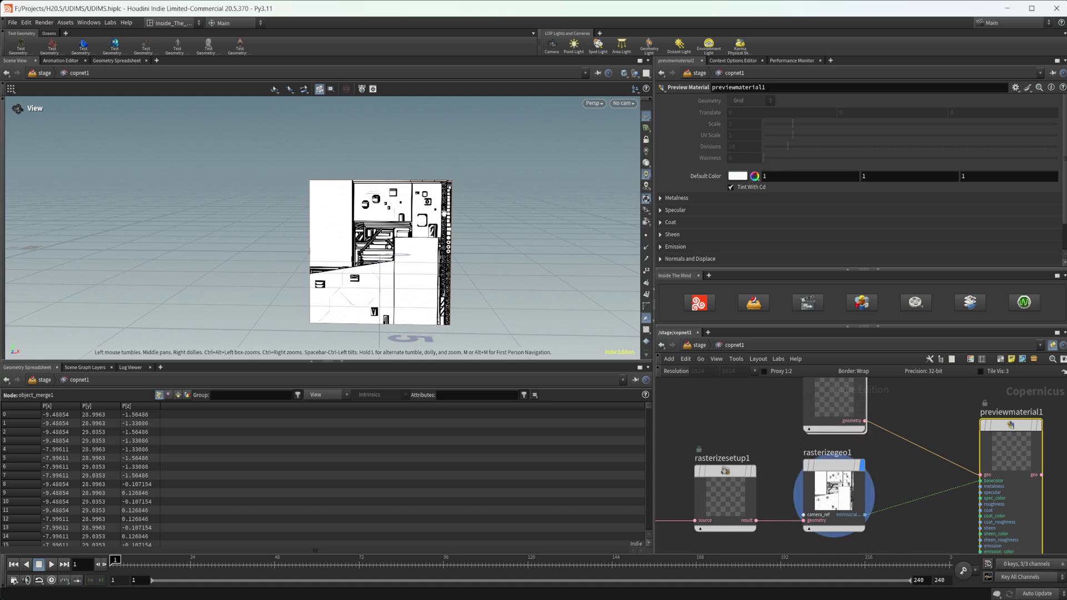
Step: Display the Preview Material node and examine the rasterized alpha applied to the 3D building
middle_drag(948, 449, 917, 447)
key(r)
right_drag(341, 263, 194, 264)
middle_drag(398, 240, 426, 252)
right_drag(426, 252, 320, 230)
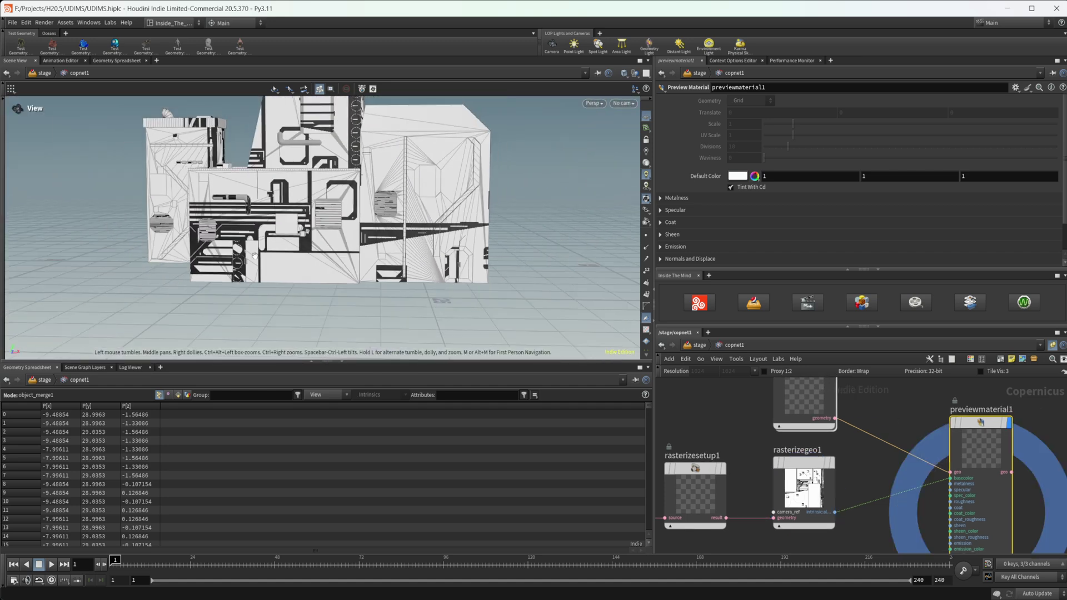
drag(255, 255, 391, 277)
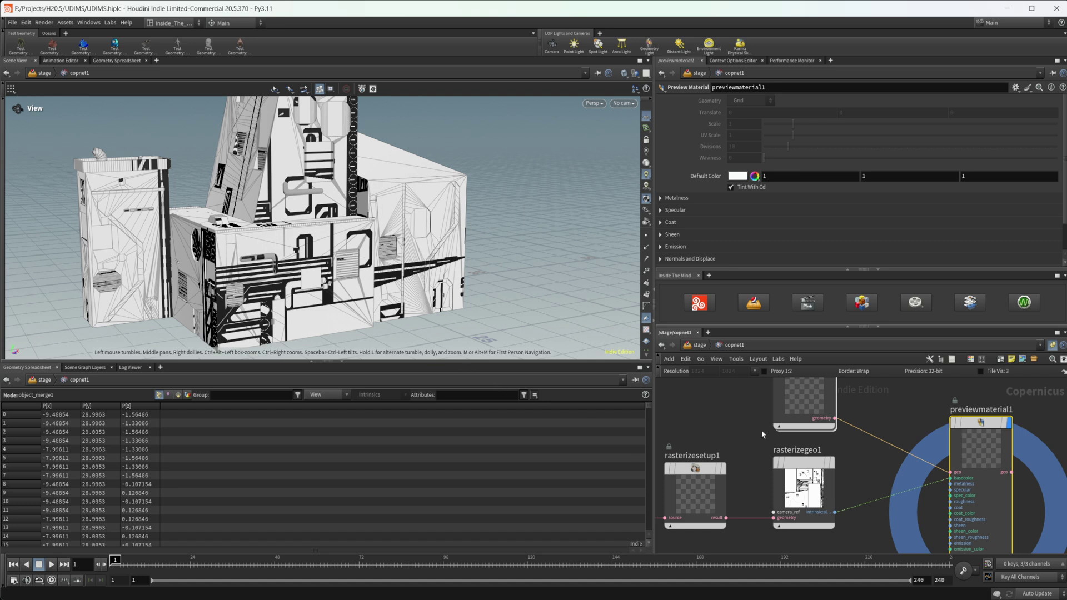
Step: Inside sopimport1, examine the building's UDIM tiles in the UV viewport, then return to the perspective view
middle_drag(757, 412, 855, 411)
middle_drag(788, 448, 838, 446)
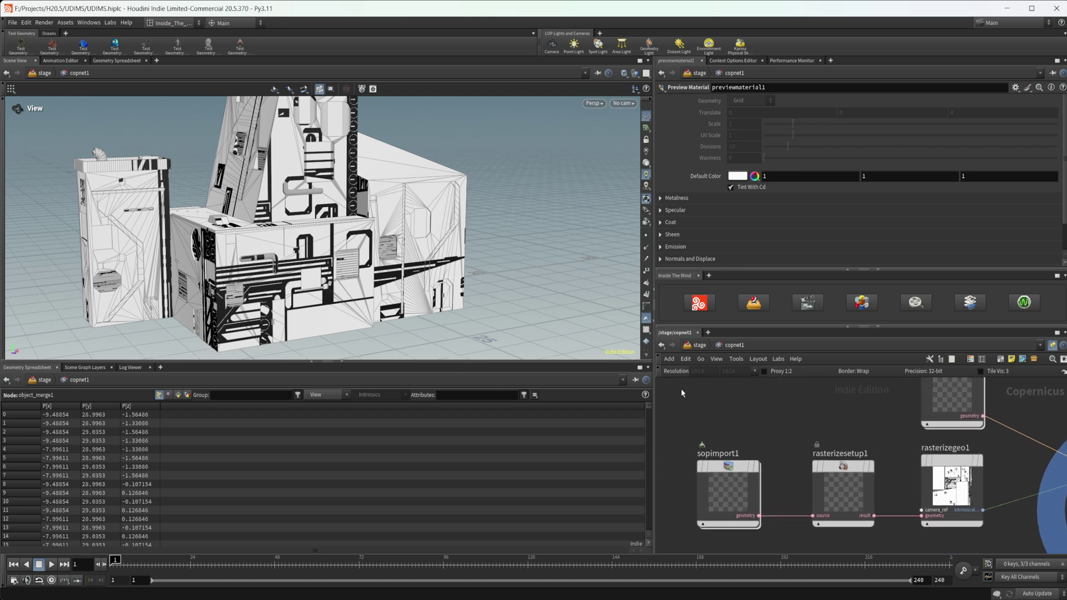
double_click(730, 479)
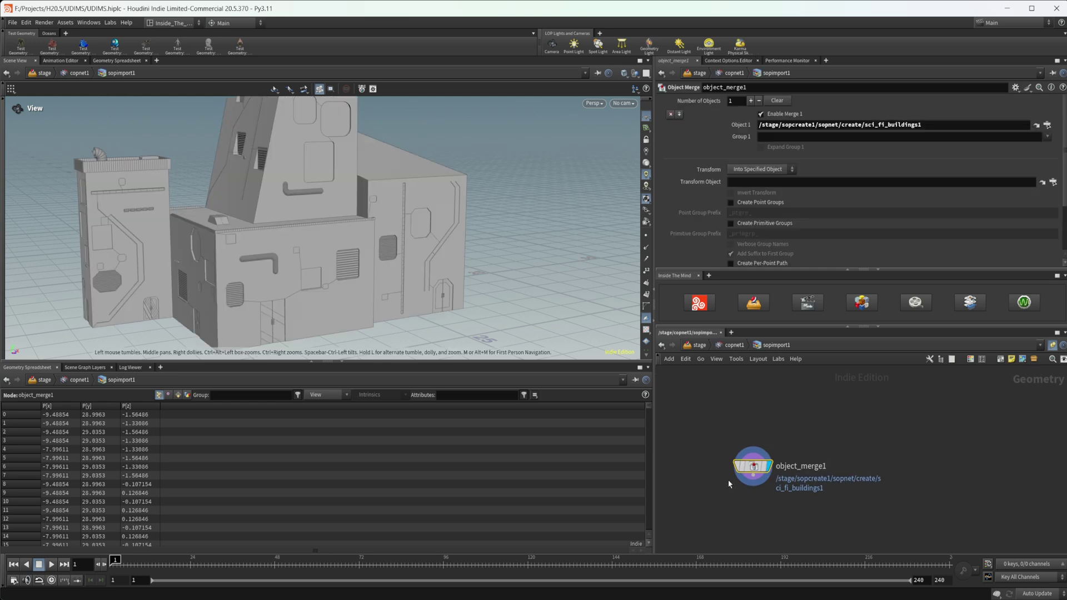
key(space+5)
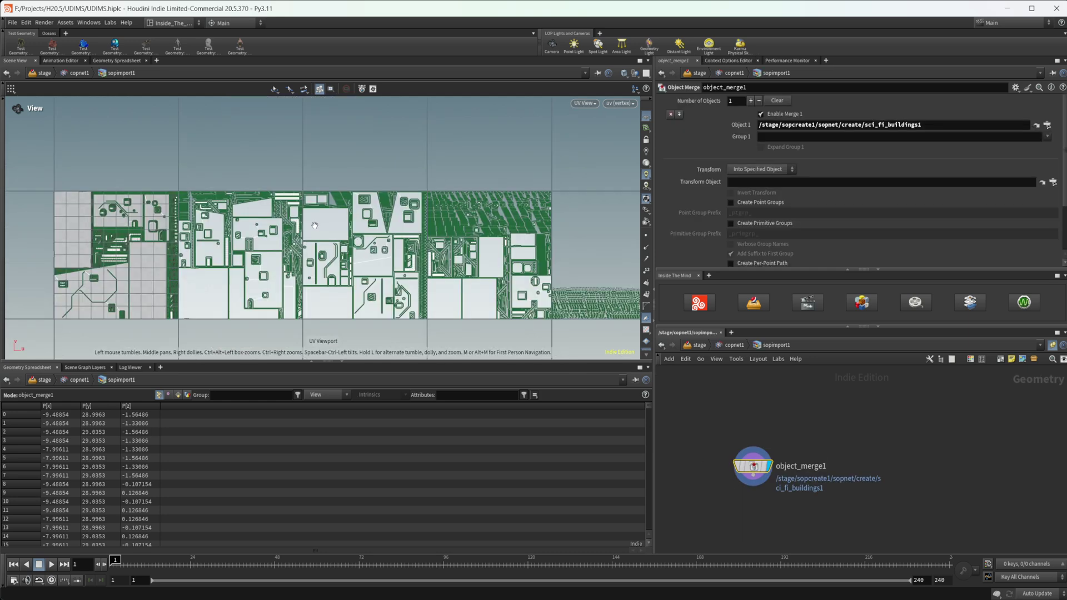
middle_drag(560, 299, 629, 301)
middle_drag(322, 262, 246, 243)
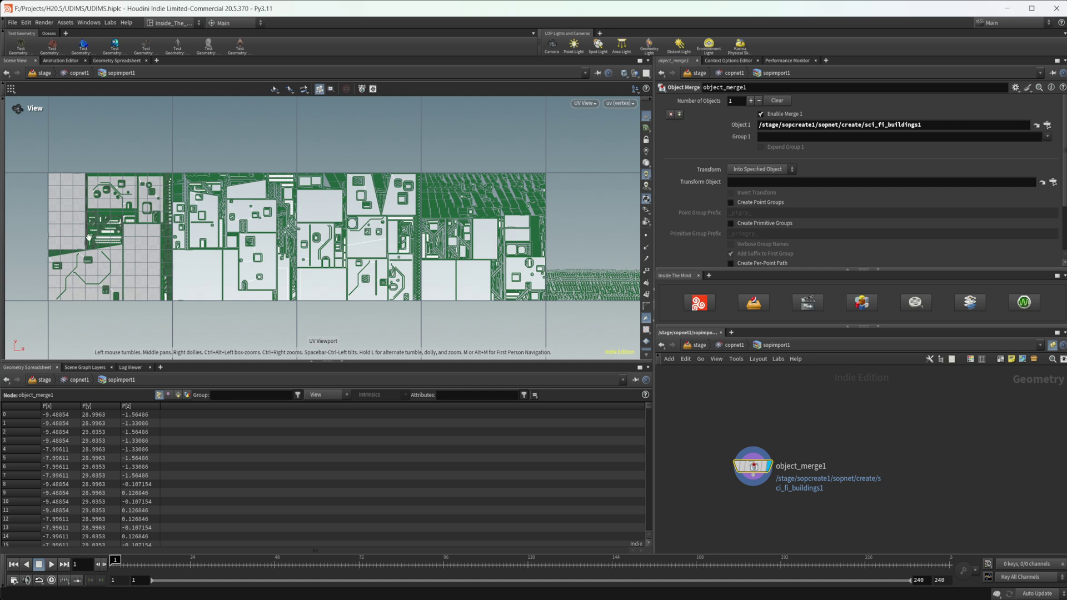
middle_drag(144, 228, 232, 242)
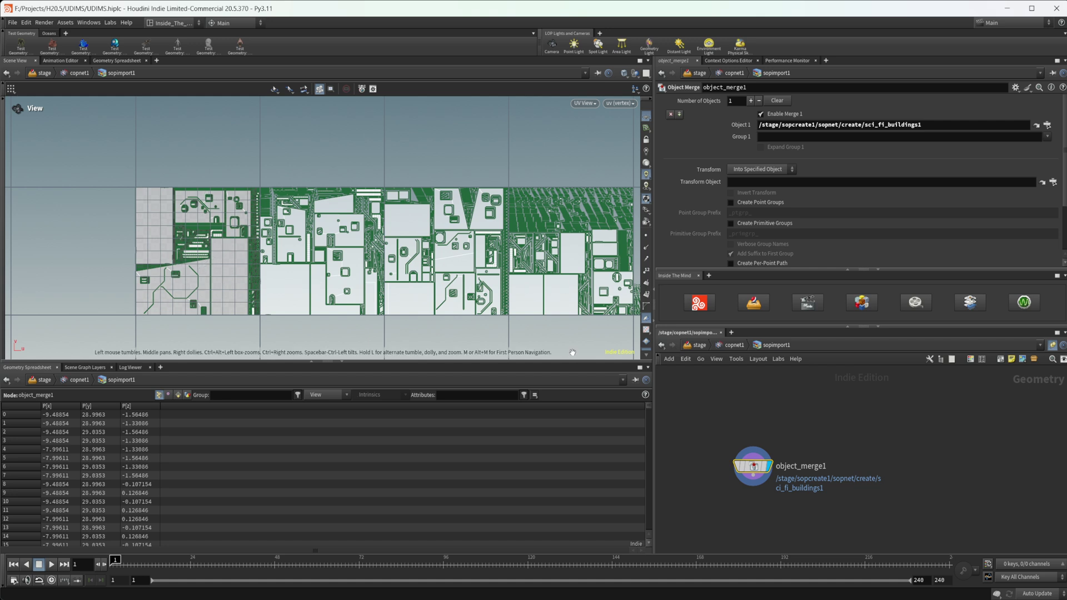
key(space+1)
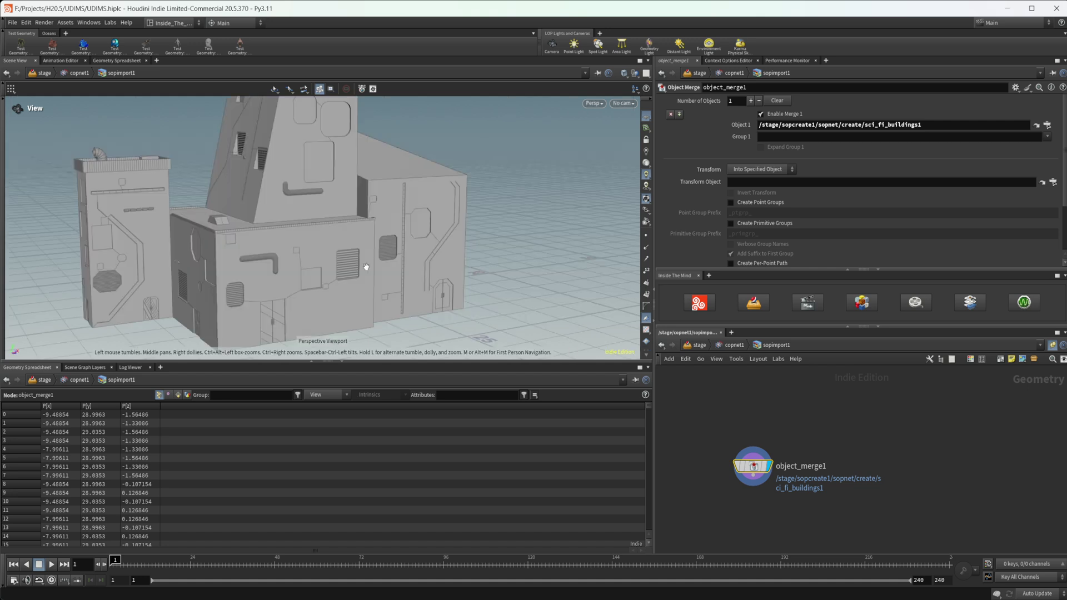
Step: Back in the COP network, display the Rasterize Geometry node and inspect the single tile it rasterizes
click(731, 350)
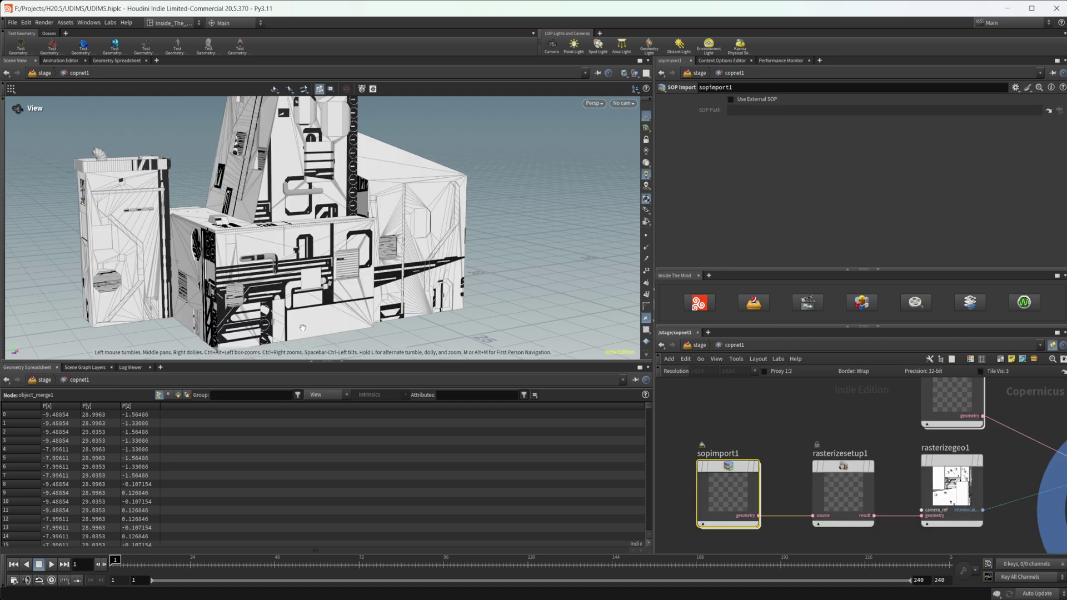
middle_drag(833, 436, 717, 414)
click(864, 437)
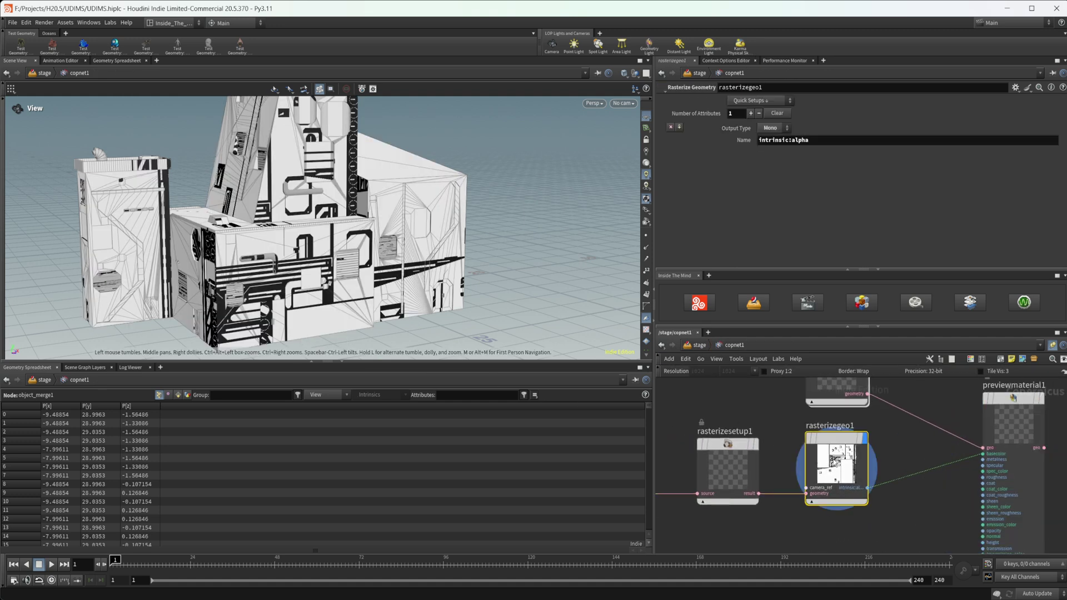
drag(364, 282, 462, 315)
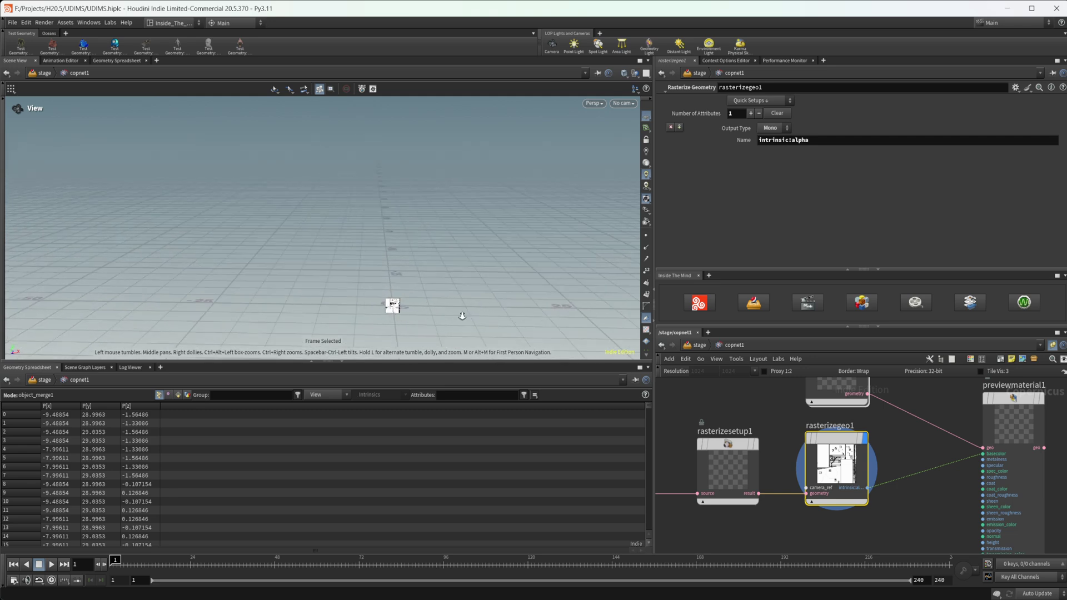
right_drag(461, 315, 528, 270)
middle_drag(529, 270, 371, 270)
right_drag(371, 270, 398, 280)
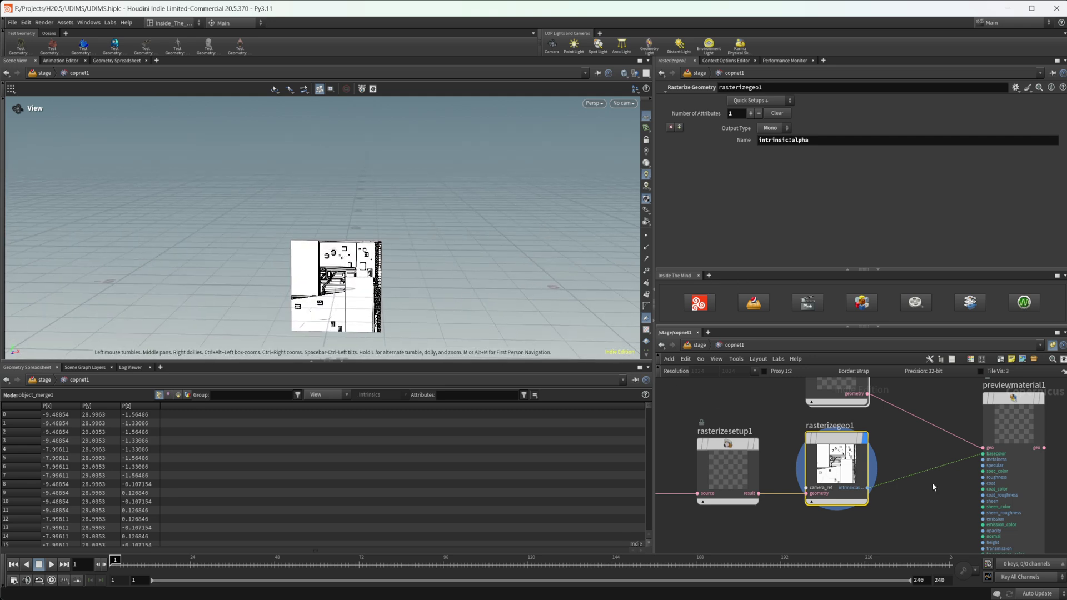
Step: Display the Preview Material again and examine how the single rasterized tile covers the building
click(1022, 444)
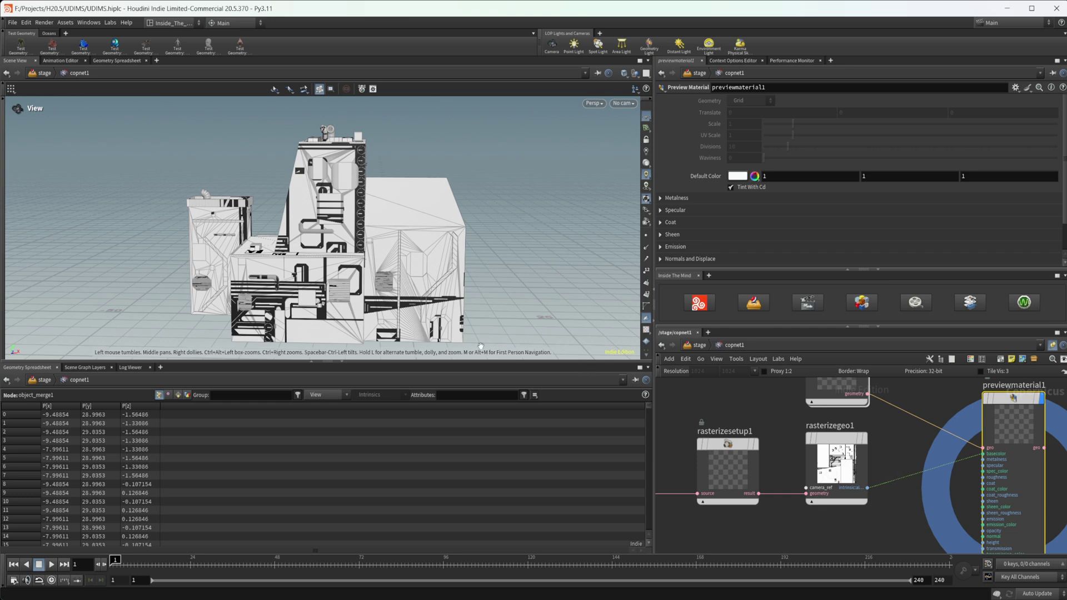
scroll(836, 445, up, 3)
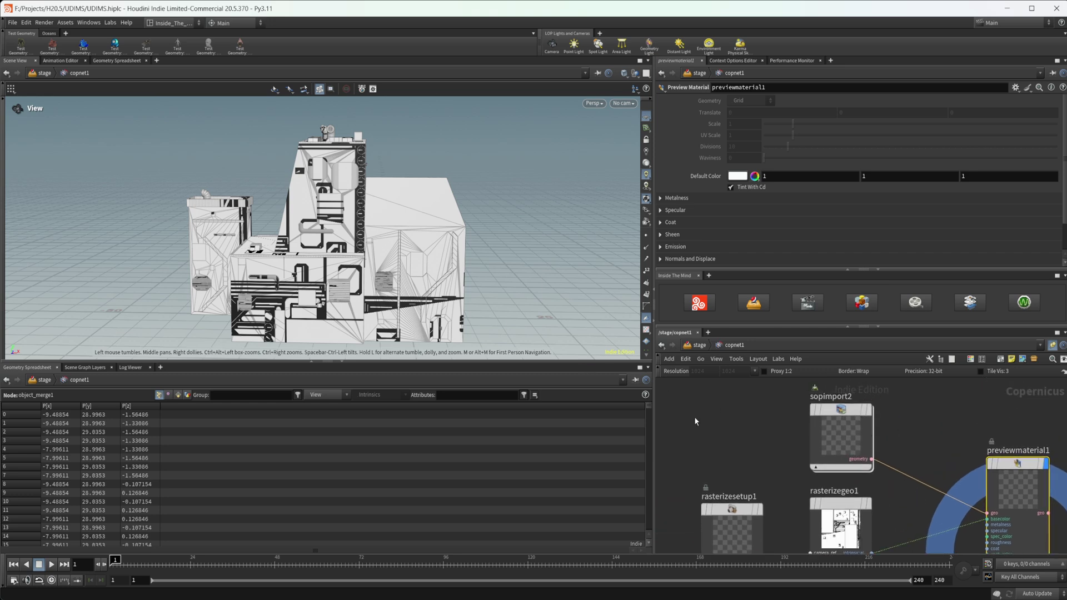
drag(321, 283, 356, 276)
middle_drag(355, 276, 383, 258)
right_drag(383, 258, 393, 255)
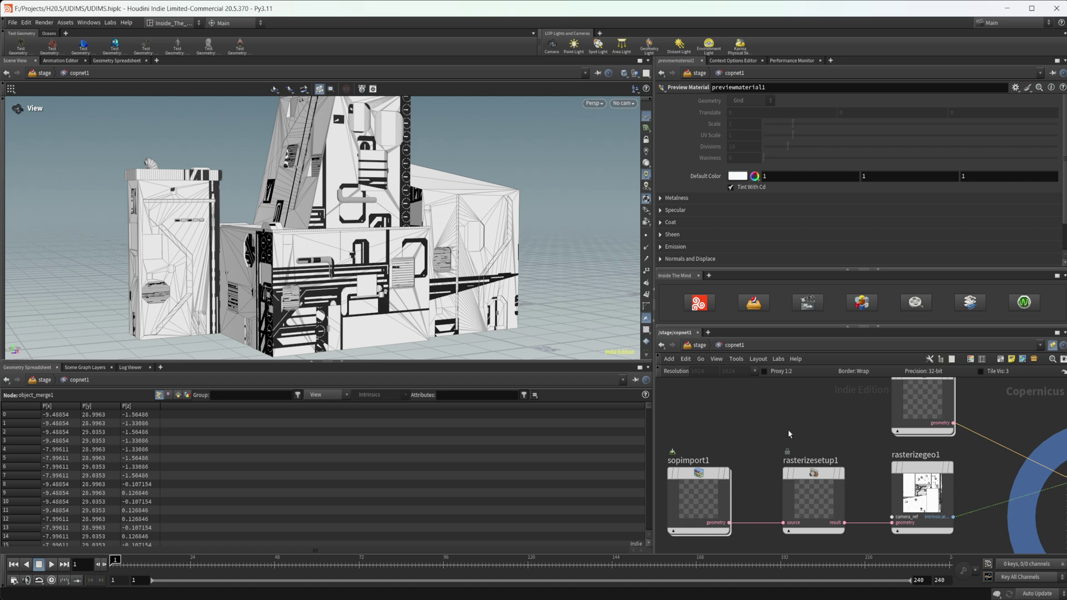
mouse_move(823, 469)
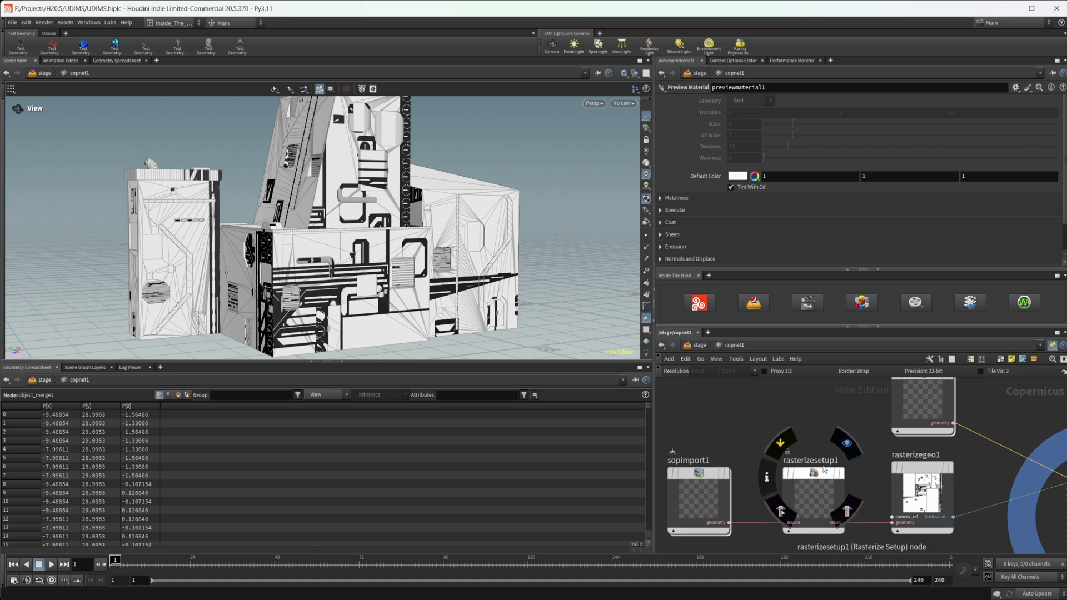
middle_drag(977, 422, 946, 432)
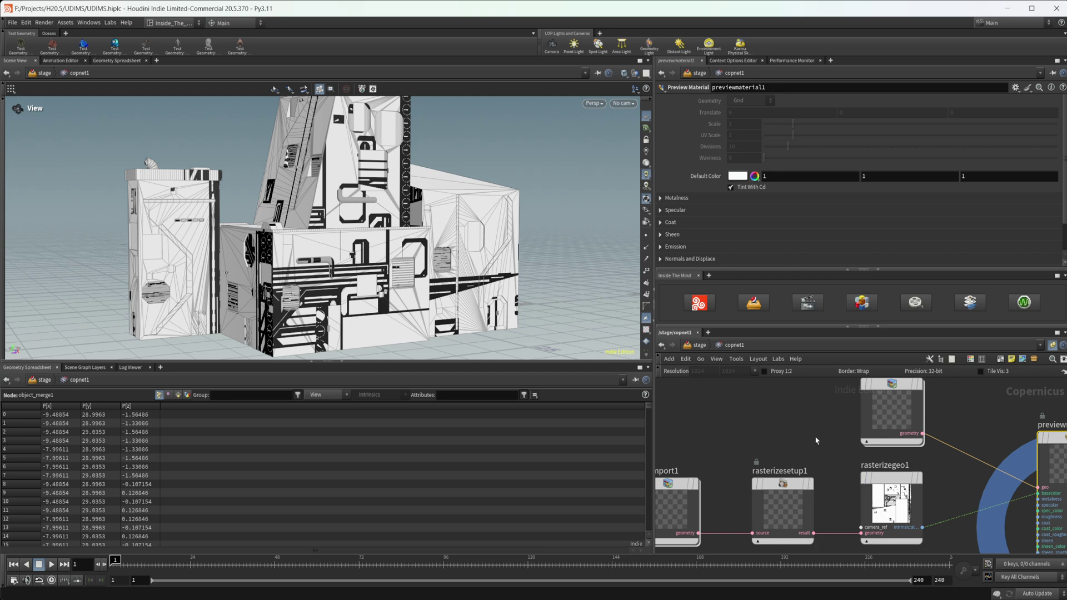
middle_drag(740, 413, 722, 414)
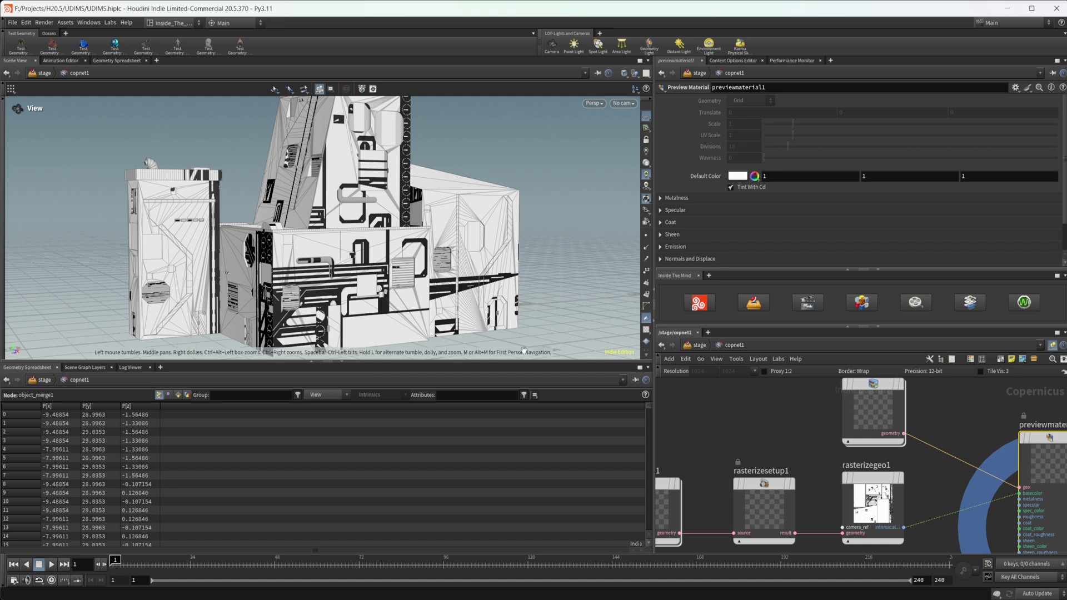
middle_drag(809, 455, 836, 450)
middle_drag(685, 425, 716, 416)
double_click(707, 491)
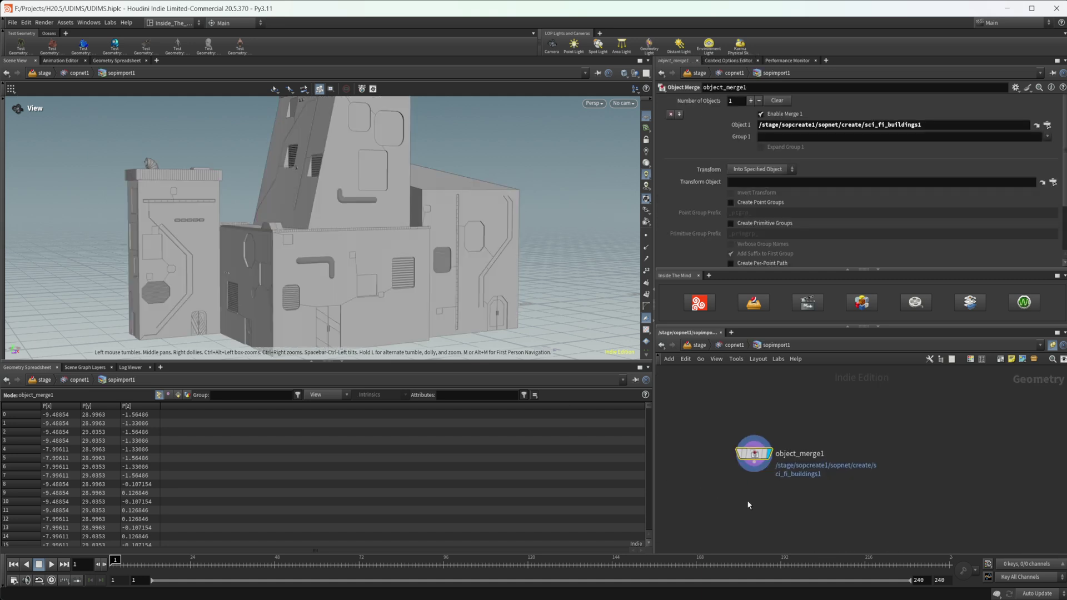
key(Tab)
key(Escape)
key(u)
Step: Display the Rasterize Geometry node, bring its UV tile into close view and pin the scene view to the COP network
middle_drag(807, 475, 744, 464)
click(868, 463)
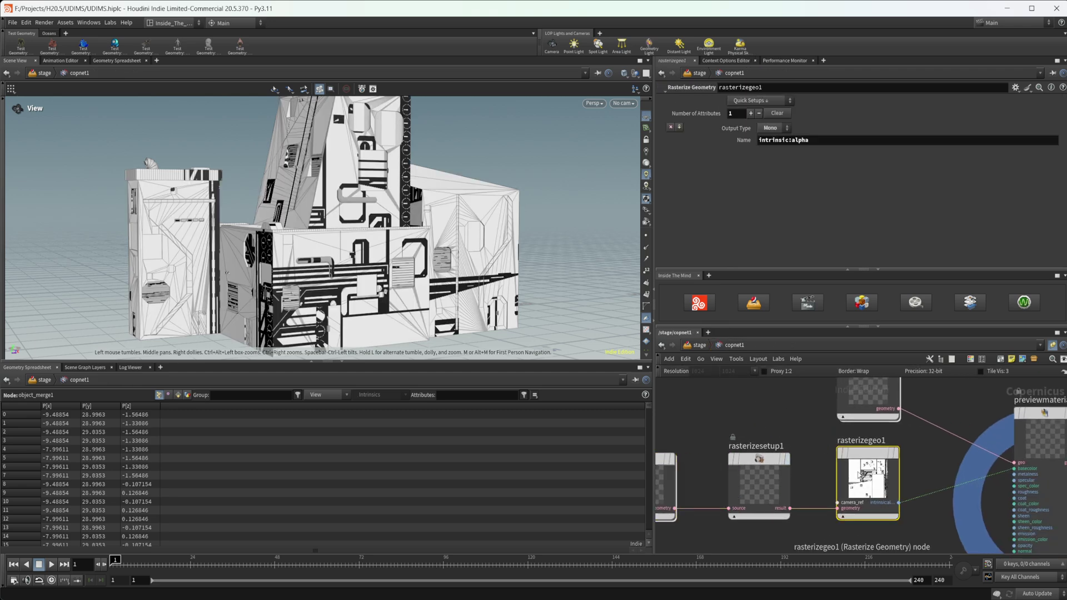
key(r)
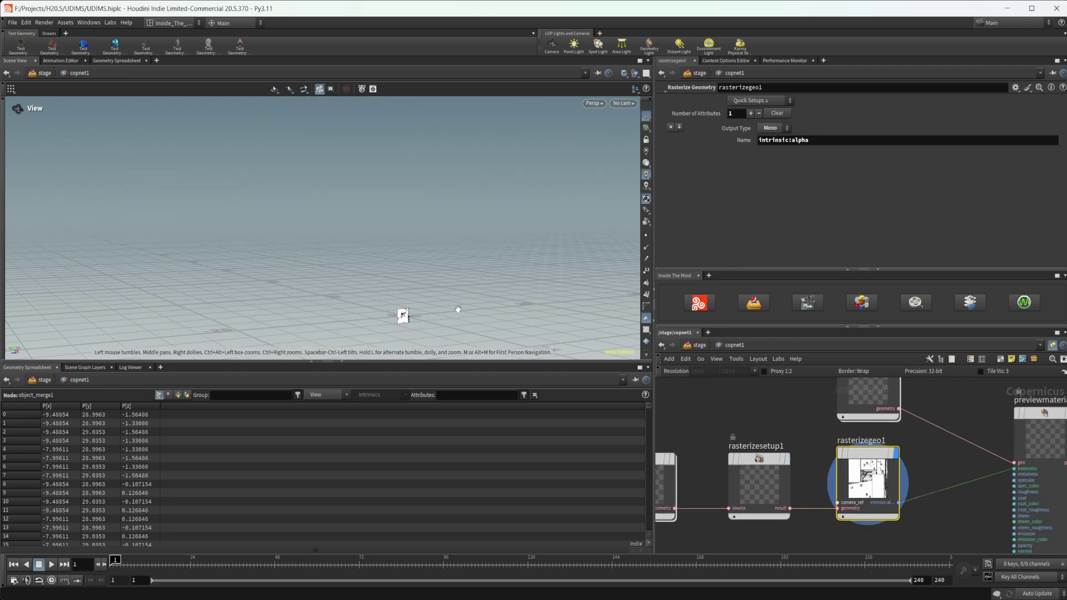
drag(458, 309, 469, 332)
middle_drag(469, 332, 393, 235)
right_drag(392, 236, 428, 271)
middle_drag(428, 271, 383, 228)
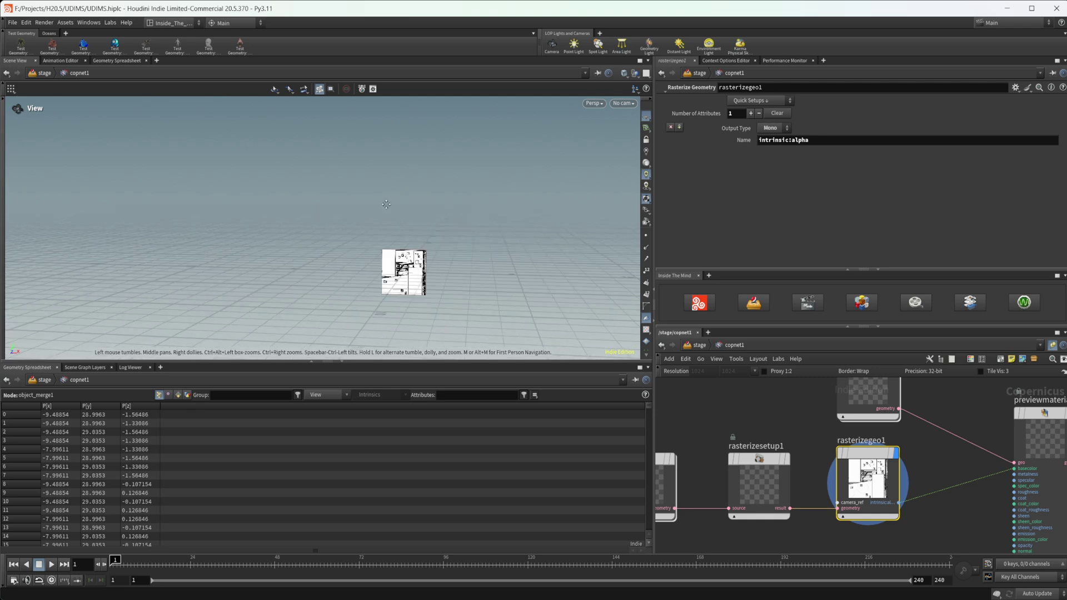
right_drag(384, 228, 576, 200)
middle_drag(576, 199, 533, 204)
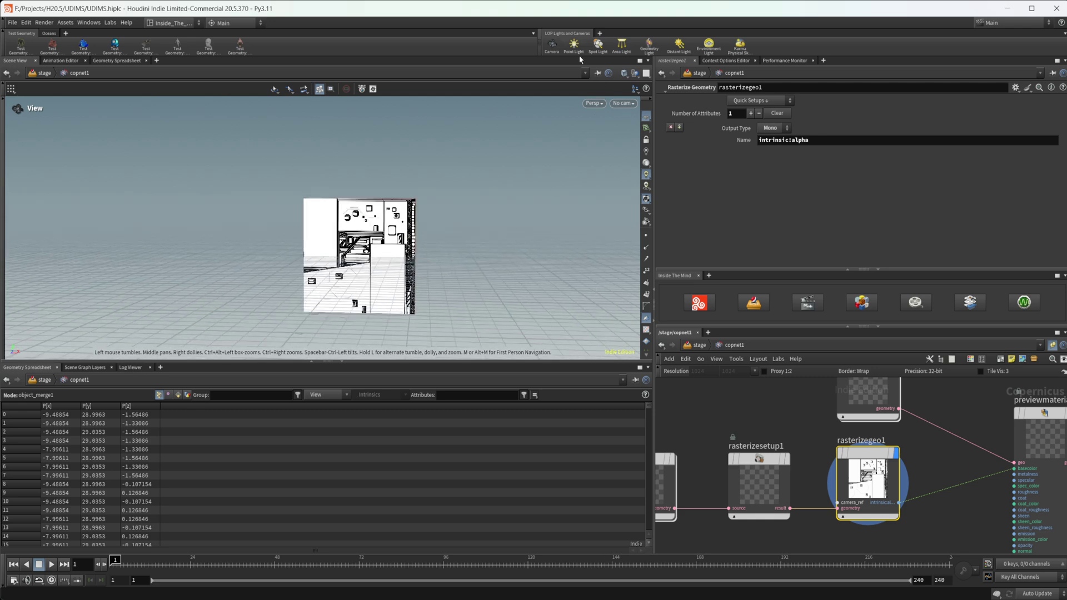
click(597, 73)
Step: Inside sopimport1, add a UV Transform node connected after the Object Merge
middle_drag(787, 442, 839, 442)
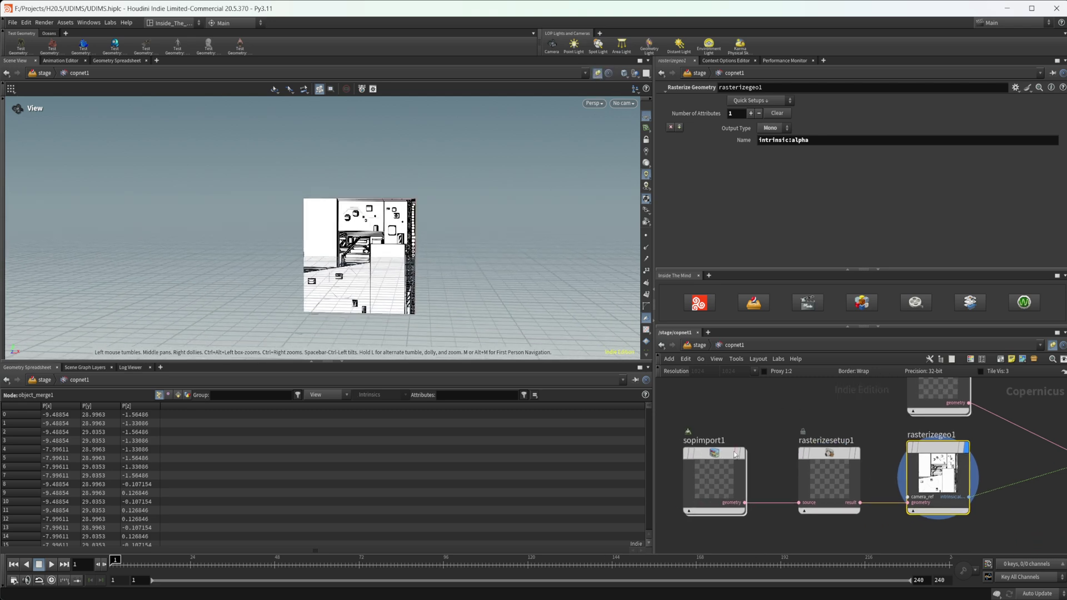
double_click(721, 451)
click(747, 454)
key(Tab)
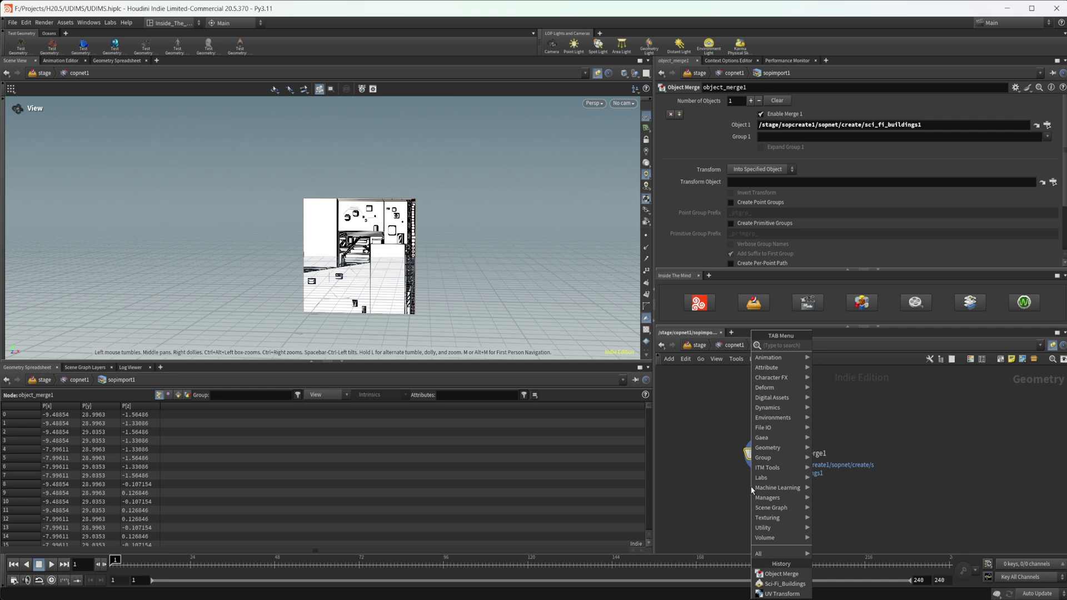
text(uvtr)
key(shift+Return)
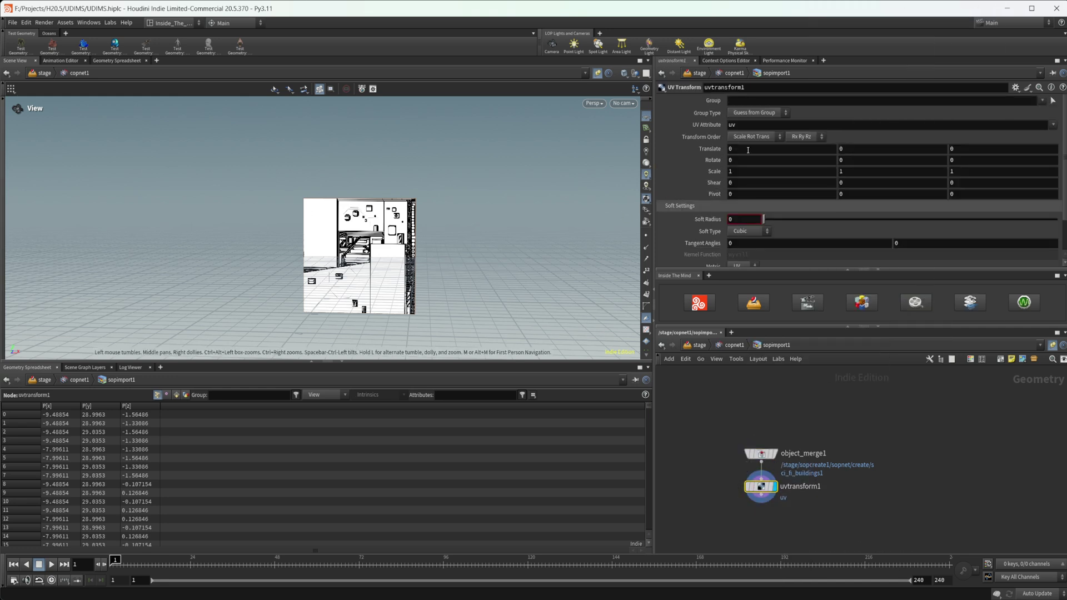
Step: Set the UV Transform's X translate to -1 and examine the UDIM tile it brings into the raster area
text(-1)
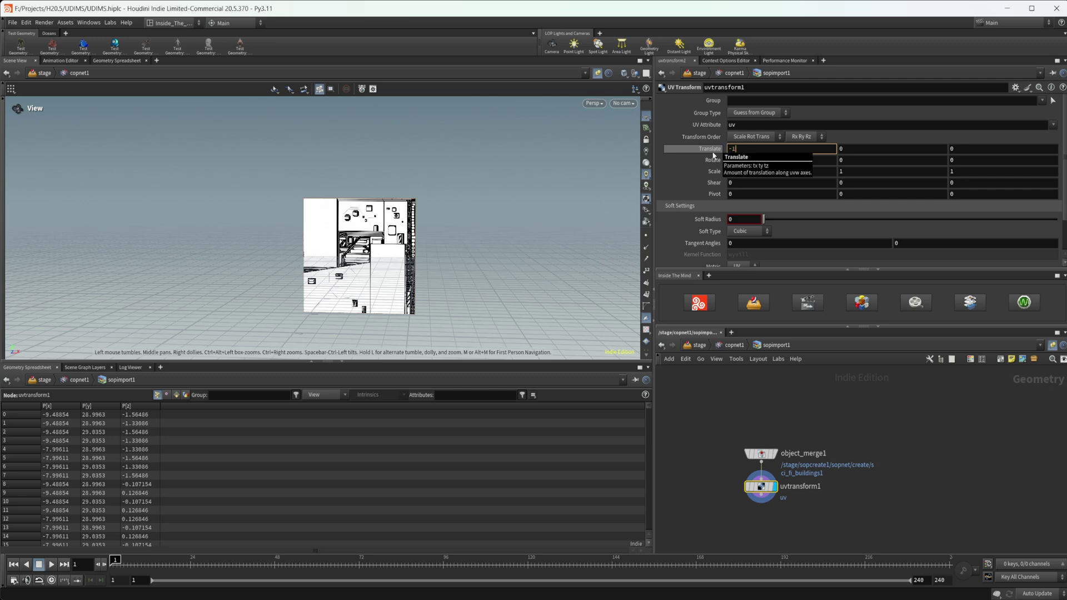
key(Return)
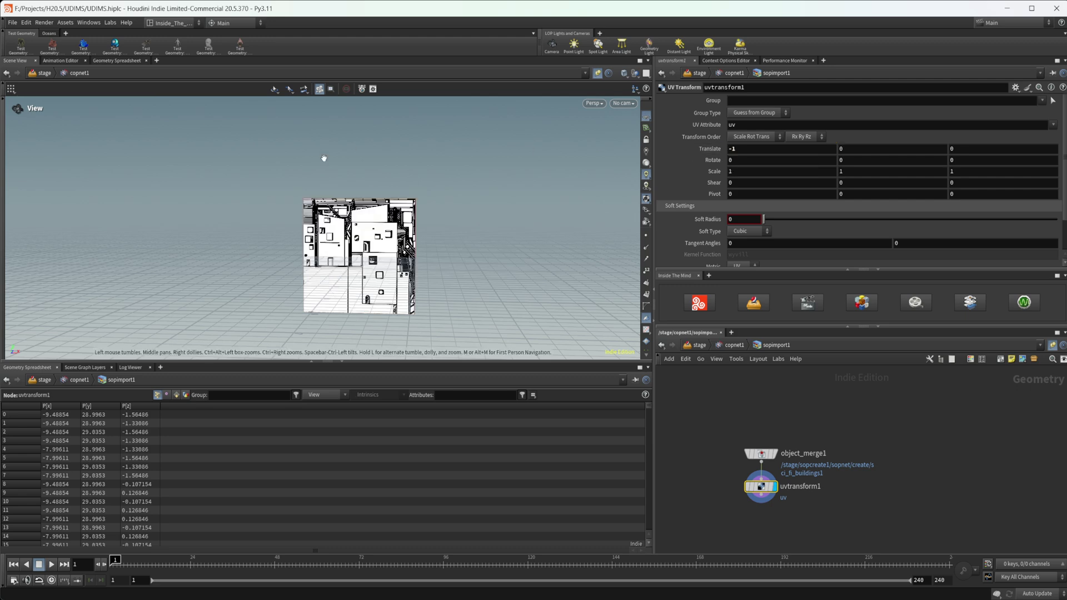
scroll(351, 267, up, 5)
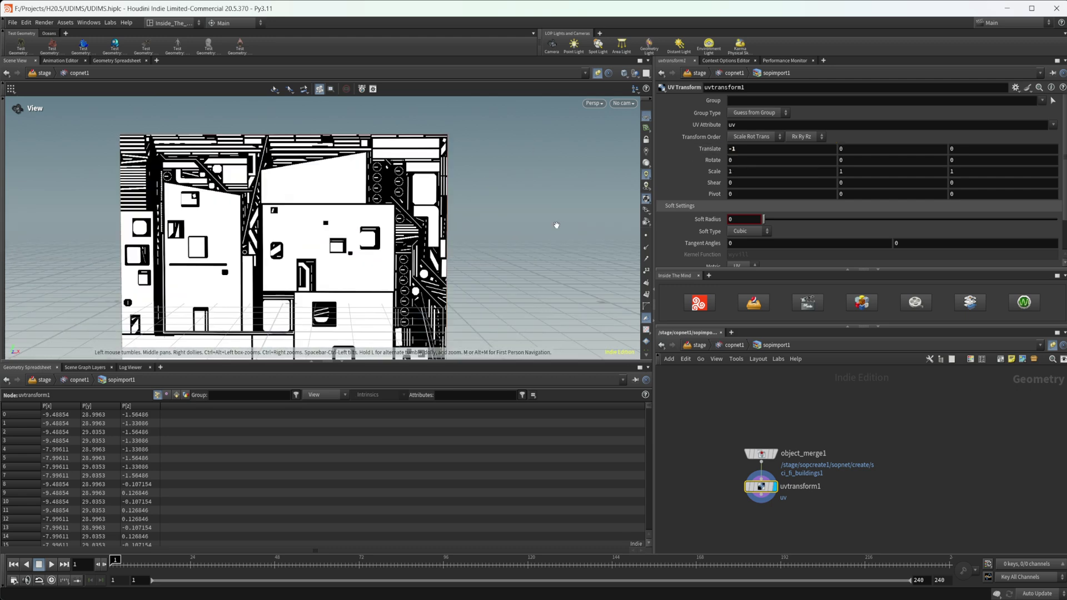
right_drag(330, 254, 297, 262)
middle_drag(297, 262, 329, 230)
right_drag(348, 217, 295, 245)
Step: Try X translate values of -2, -3 and -4 in turn to preview the remaining UDIM tiles
click(757, 150)
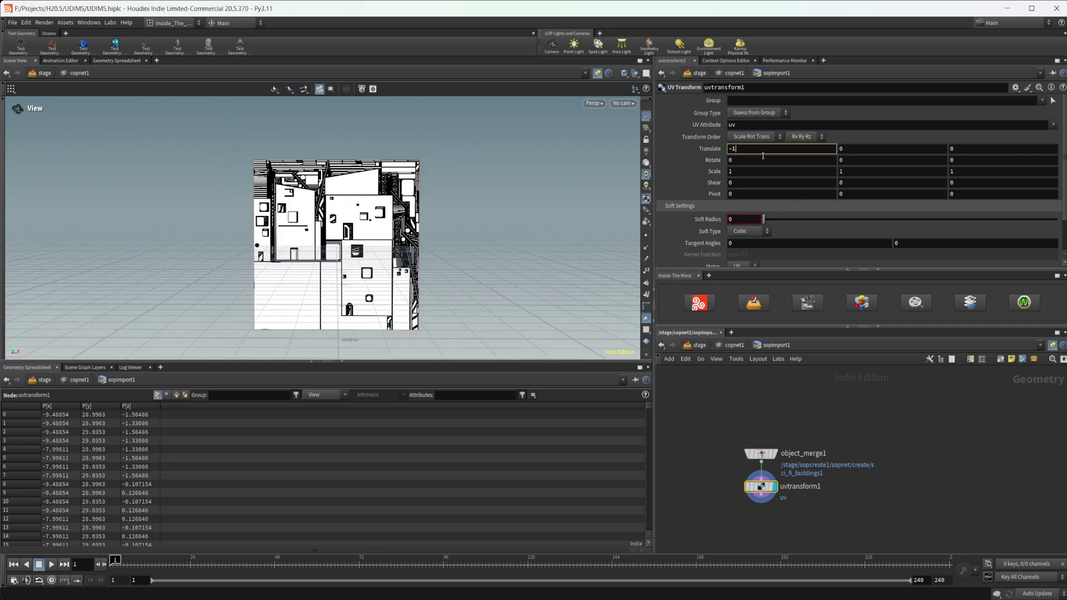
key(Return)
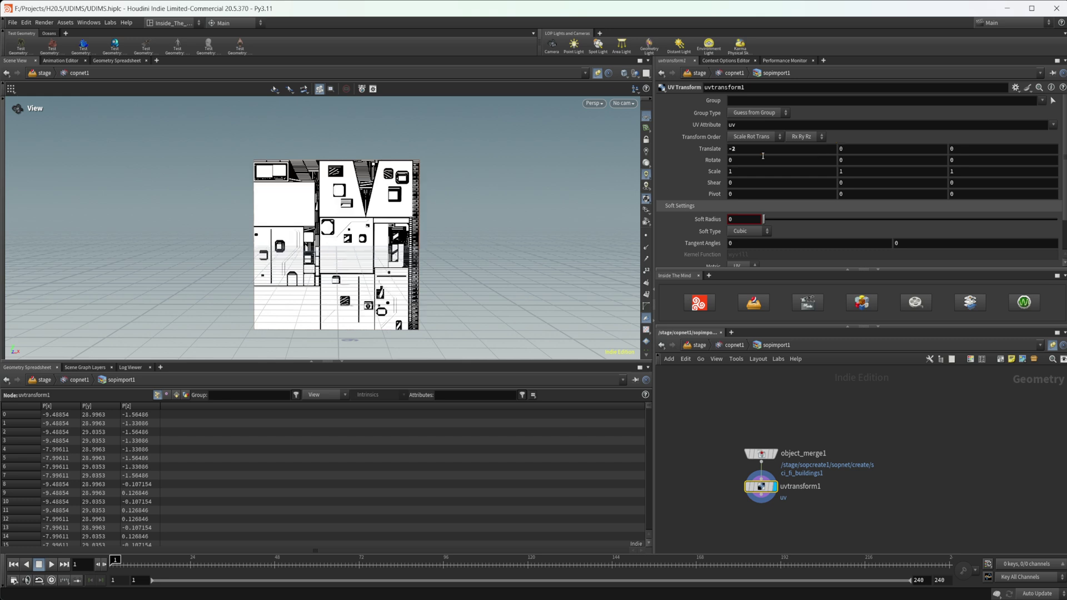
click(754, 150)
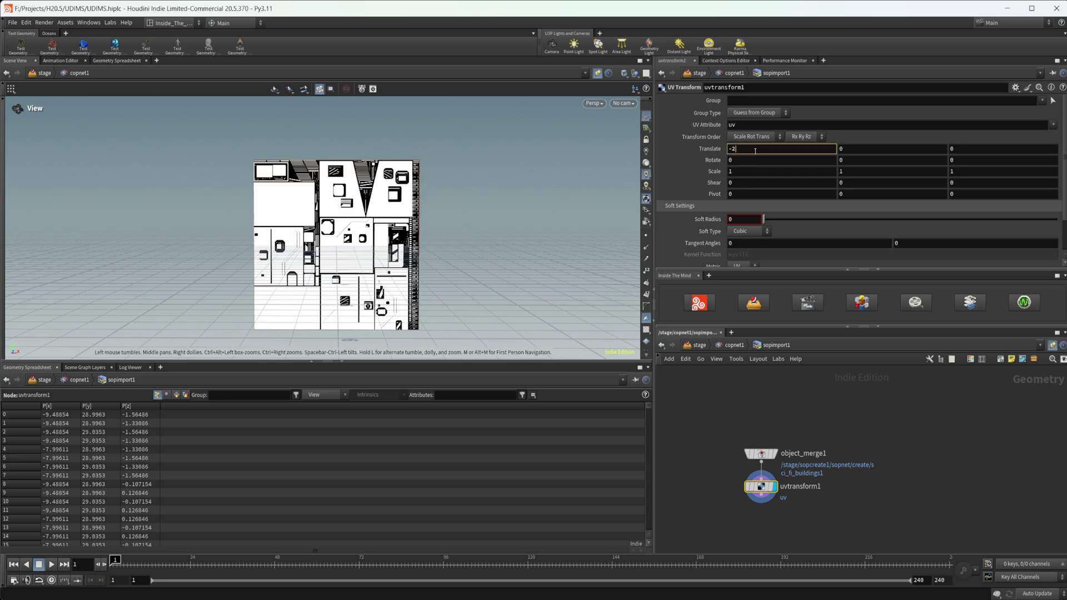
key(BackSpace)
text(3)
key(Return)
click(755, 151)
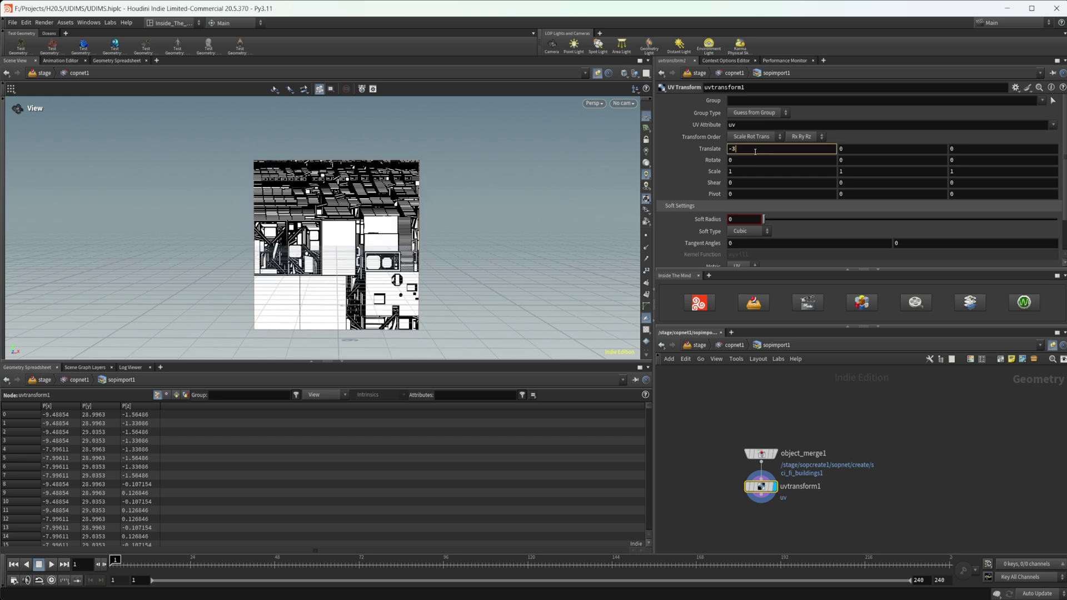
text(4)
key(Return)
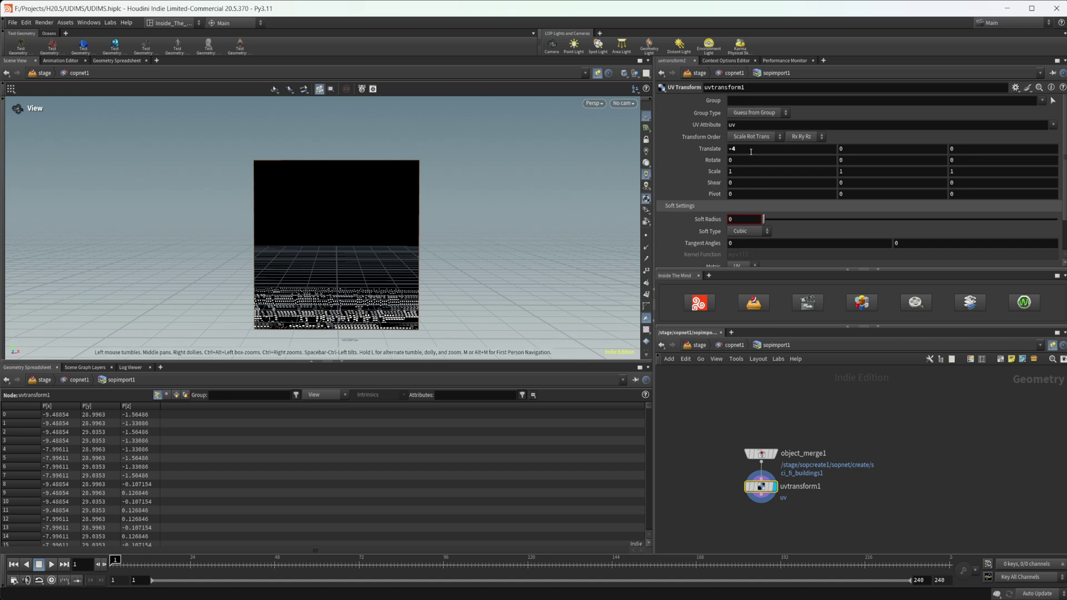
Step: Replace the UV Transform's X translate value with the expression 1-$F
drag(712, 143, 661, 134)
text(1-$F)
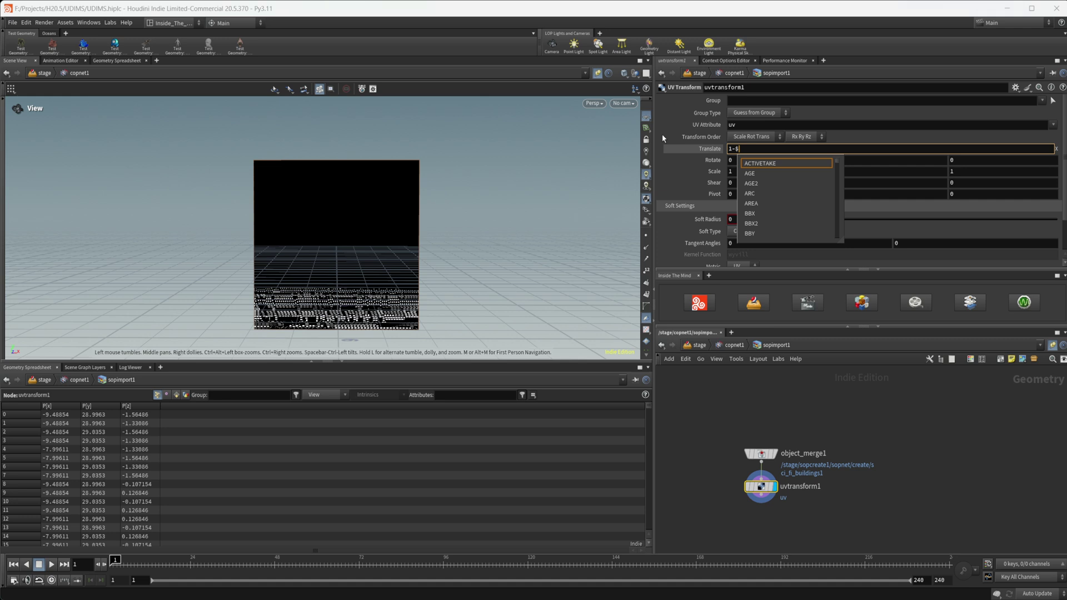
key(Return)
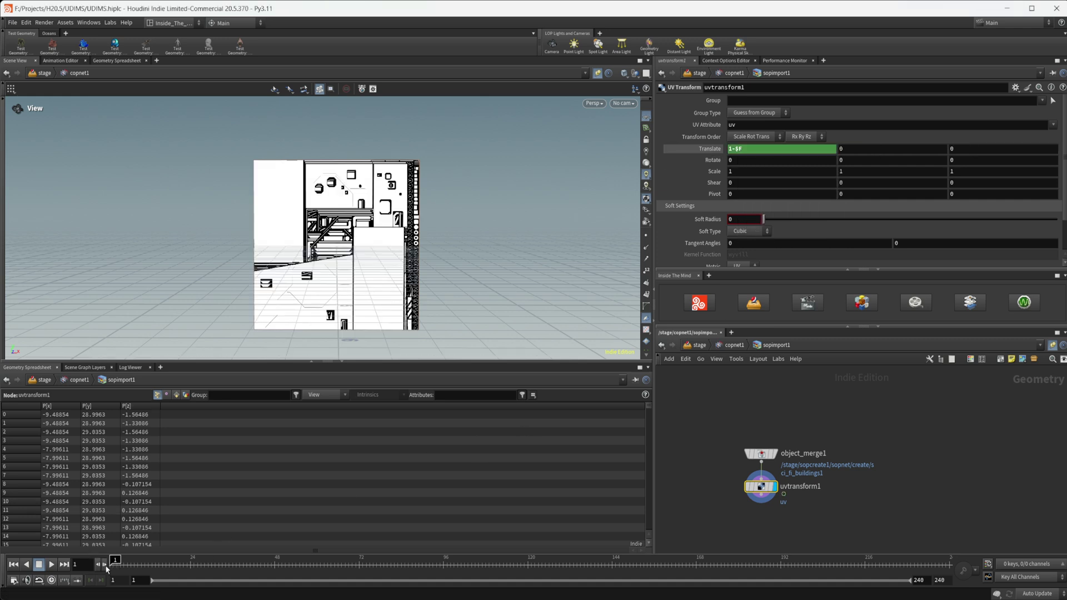
Step: Advance frame by frame to frame 5 to check the tile rasterized at each frame, and return to frame 1
click(105, 564)
click(105, 564)
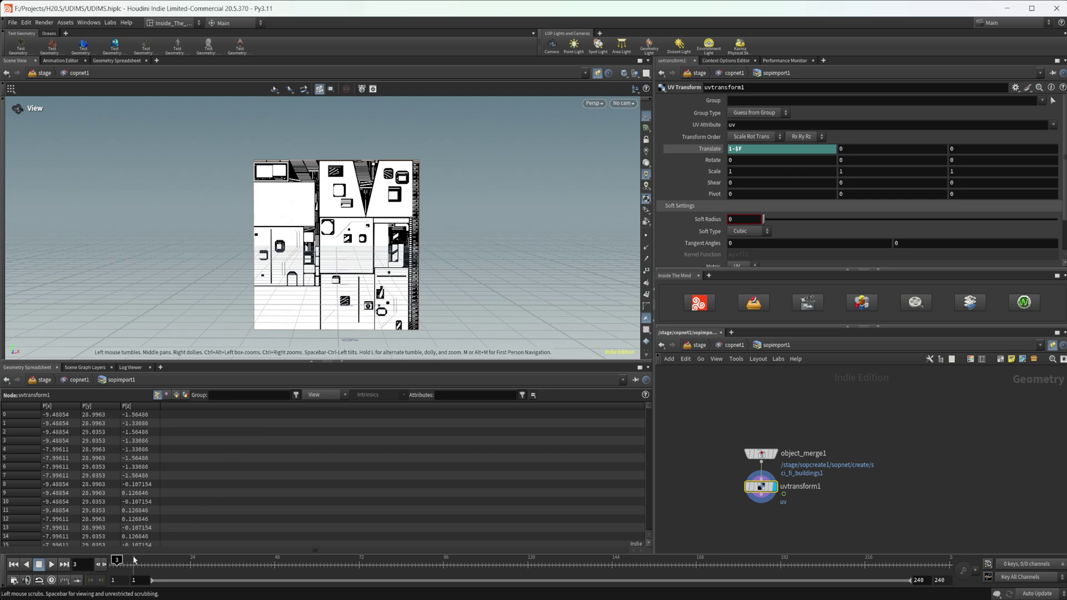
click(105, 565)
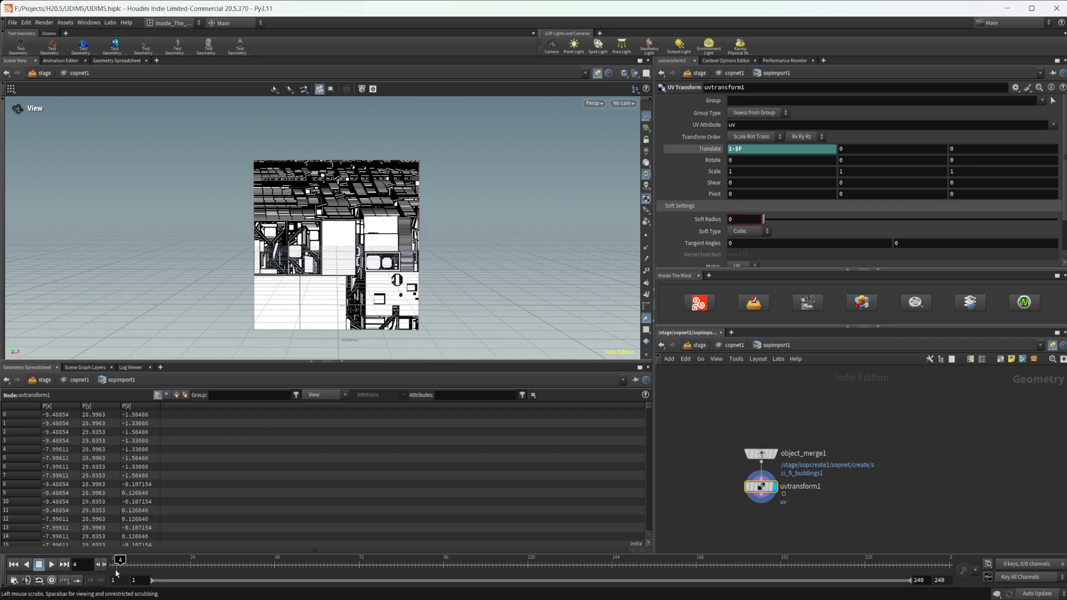
click(105, 564)
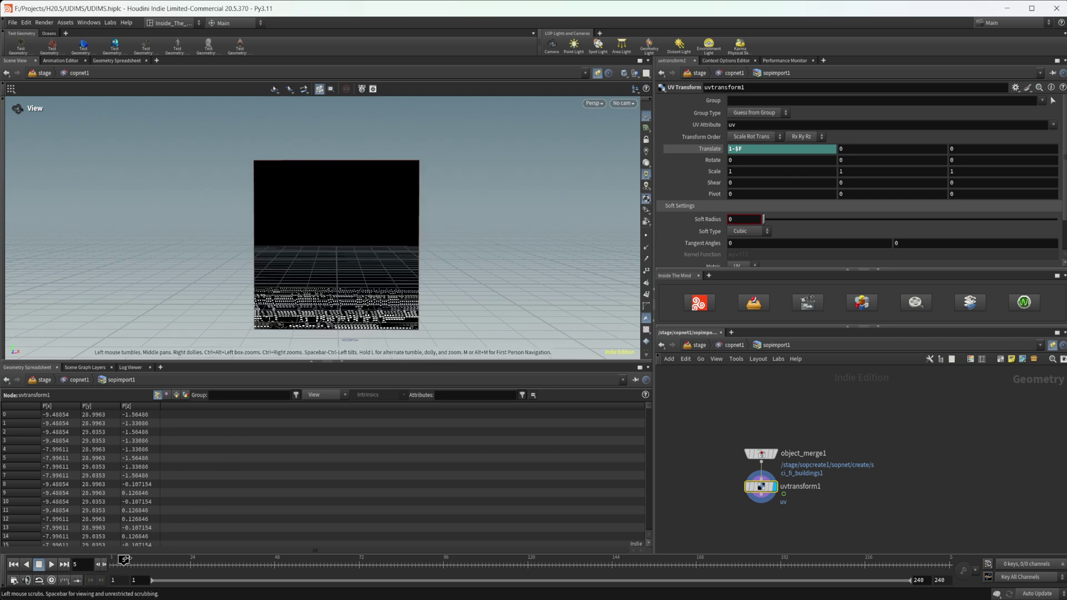
drag(124, 562, 112, 562)
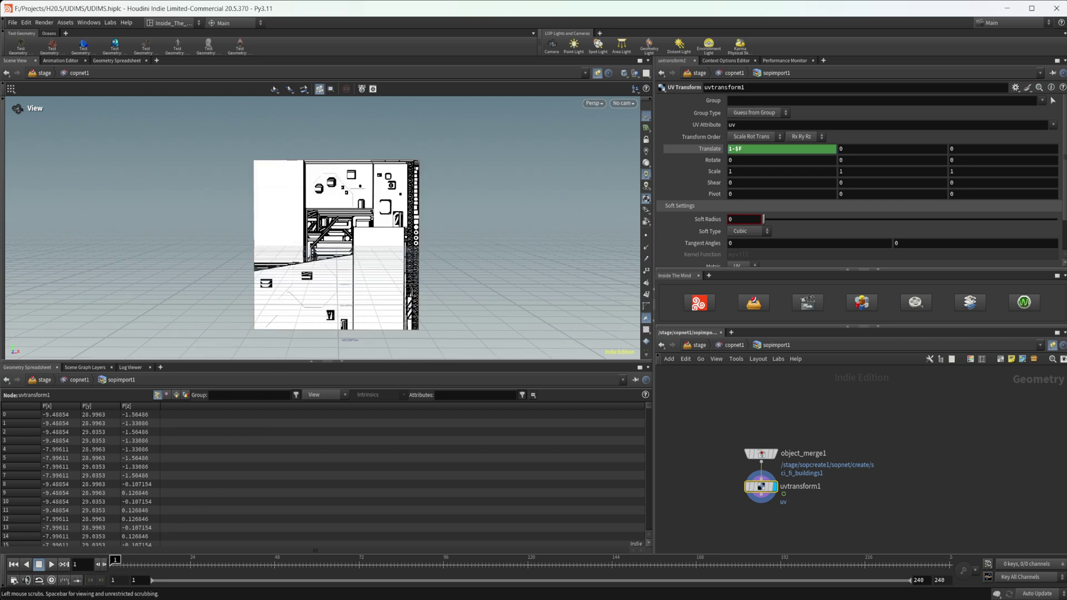
Step: Return to copnet1 and move the Preview Material node farther from the Rasterize Geometry node to free up space
click(735, 345)
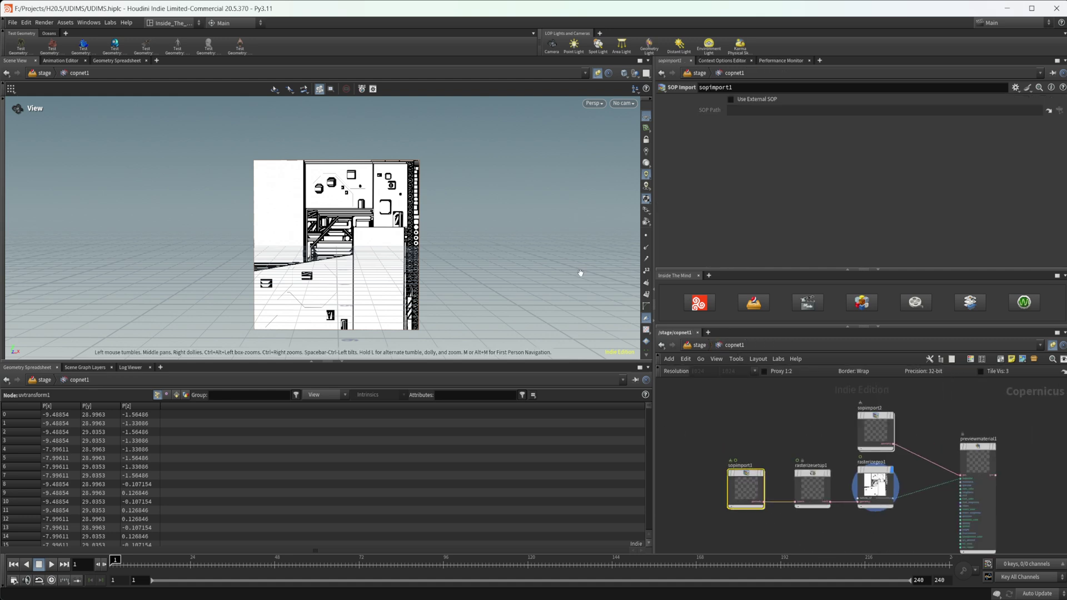
middle_drag(931, 515, 824, 487)
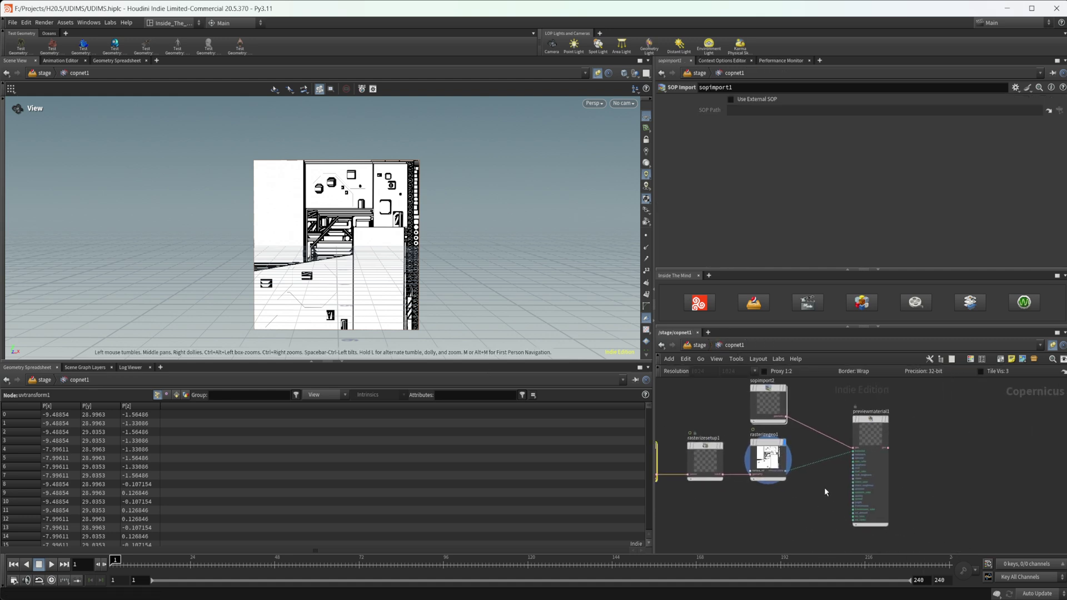
drag(865, 444, 923, 441)
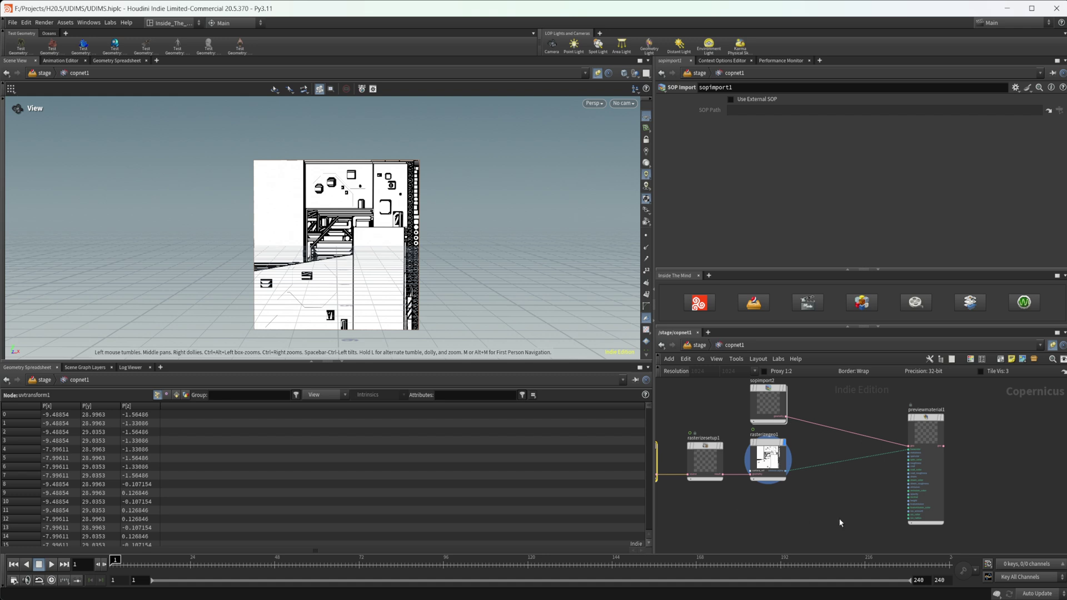
Step: Add a Mono to ID node, feed it the intrinsic:alpha output of Rasterize Geometry and display it
key(Tab)
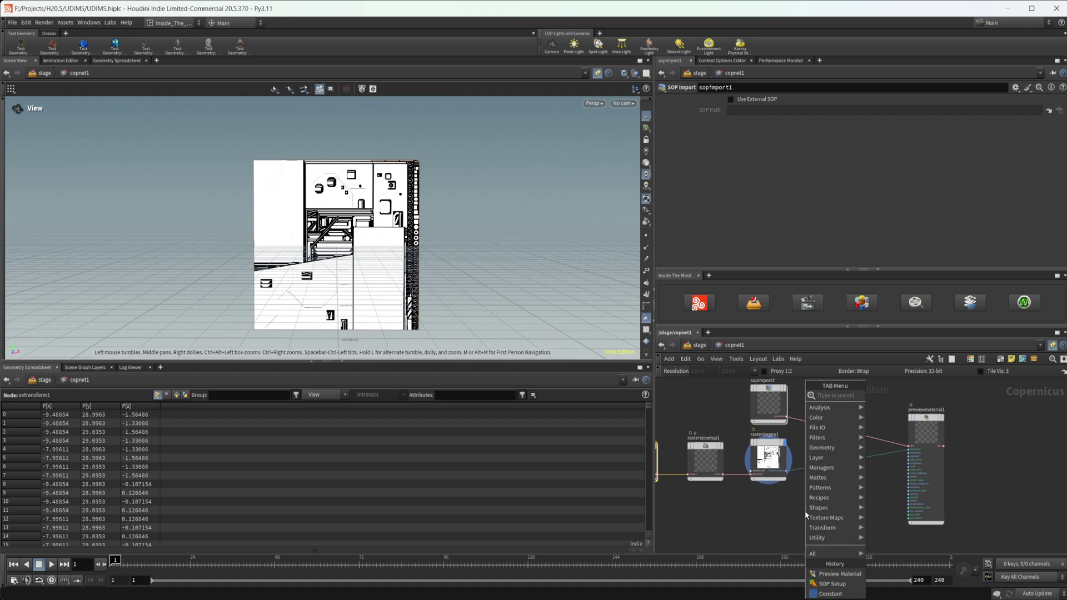
text(id)
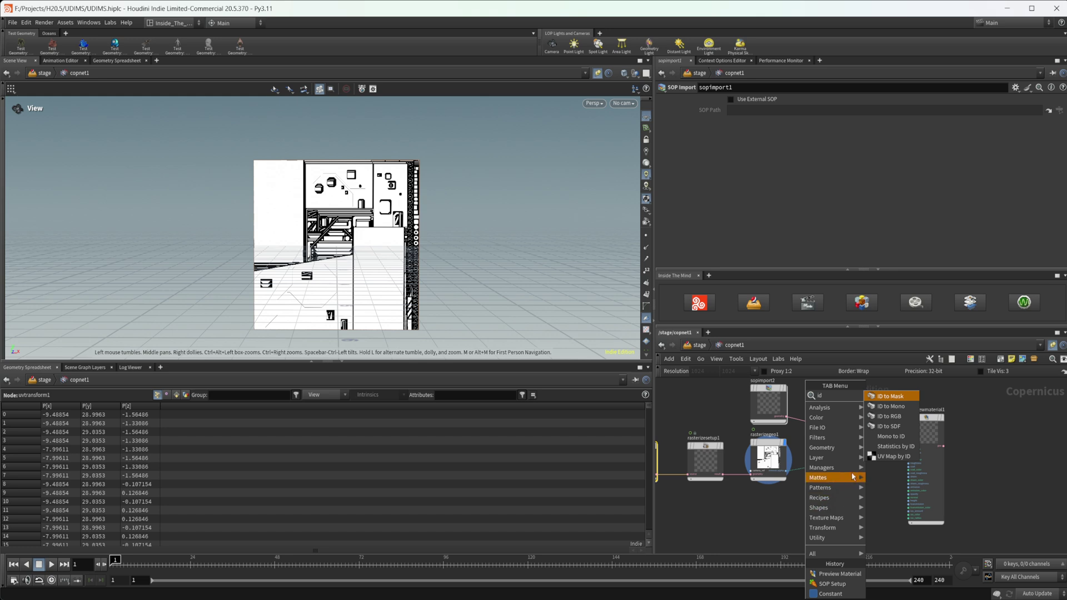
key(BackSpace)
key(BackSpace)
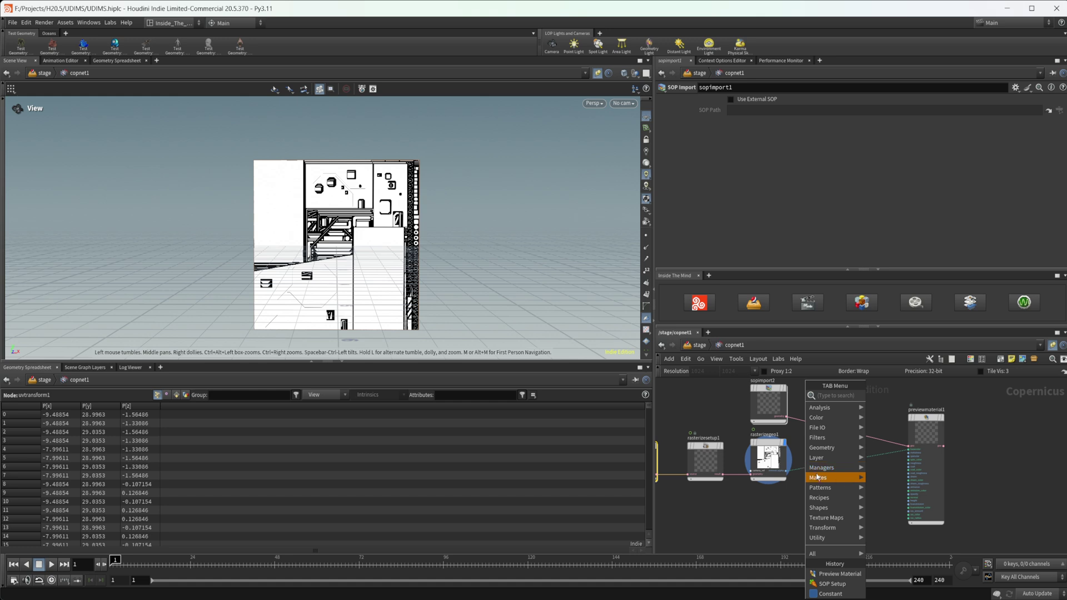
text(id)
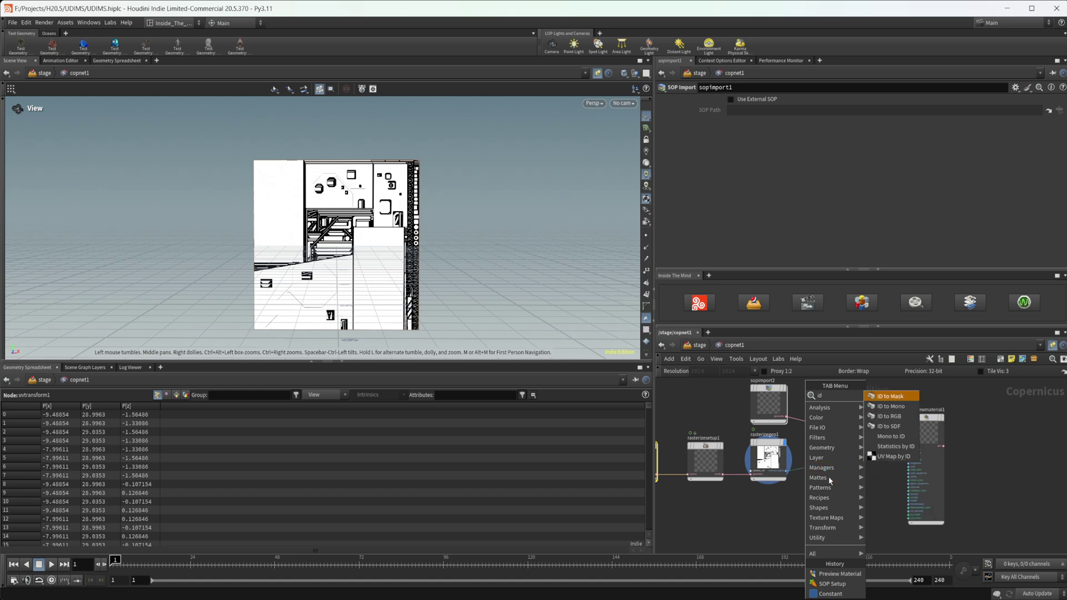
click(890, 436)
click(804, 477)
scroll(804, 477, up, 3)
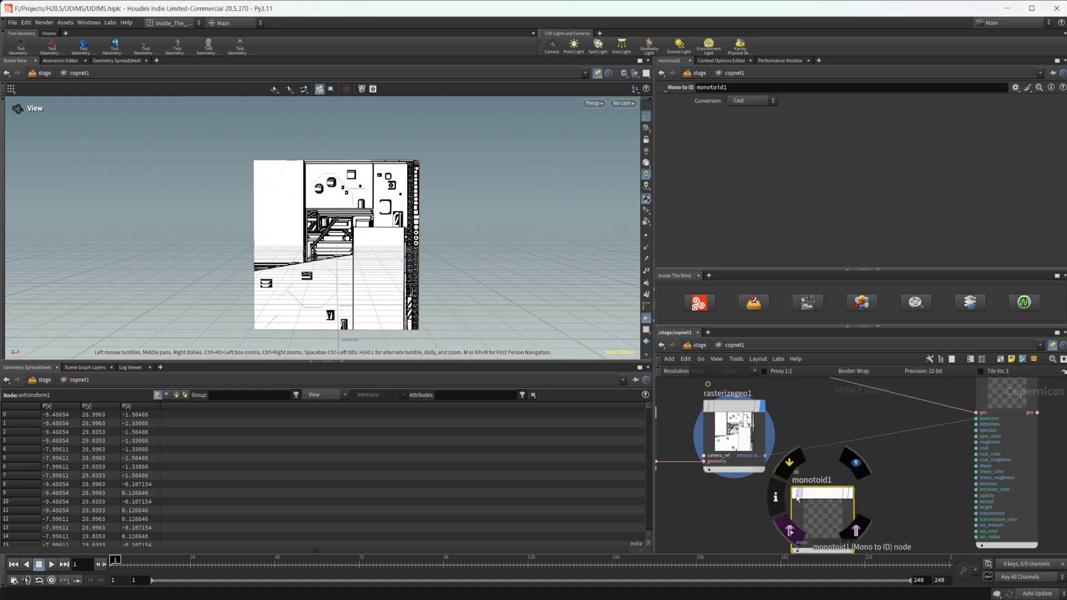
drag(766, 455, 839, 510)
Step: Replace the Mono to ID node with a displayed Segment by Connectivity node fed from Rasterize Geometry
key(Tab)
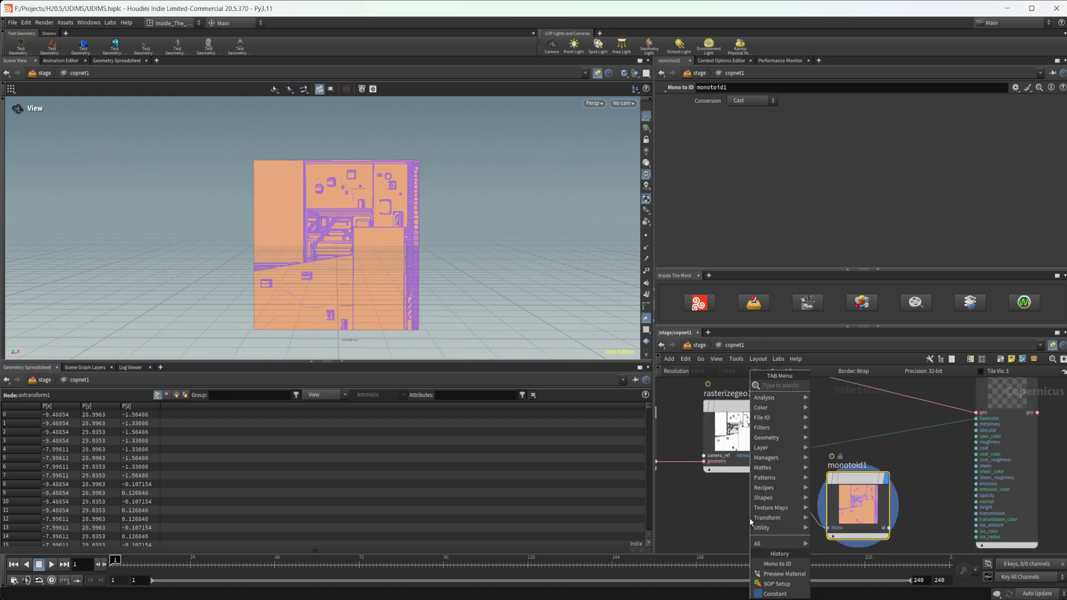
text(seg)
key(Return)
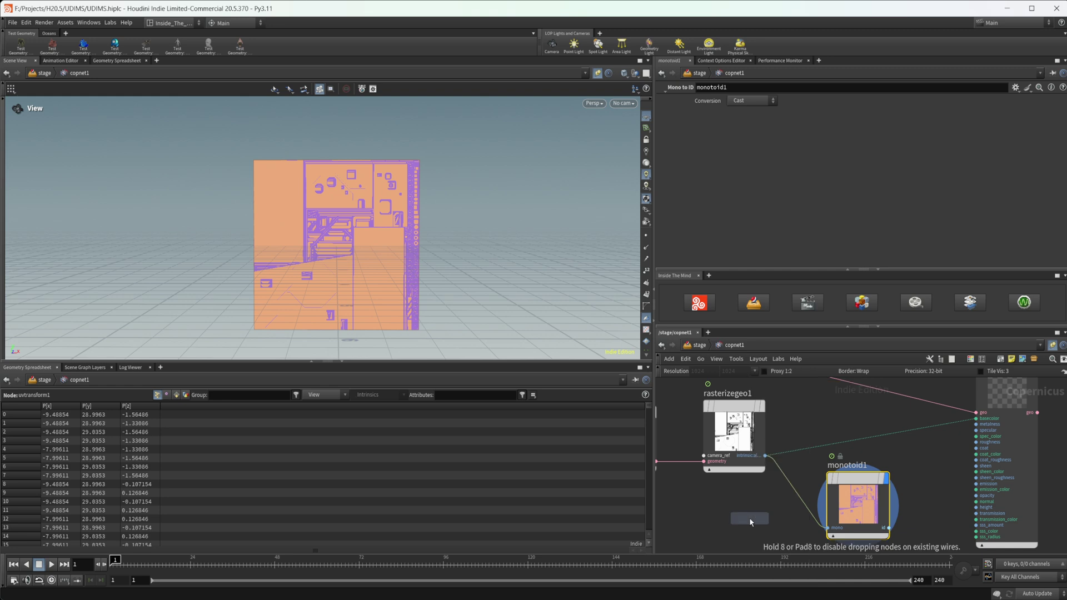
click(749, 517)
middle_drag(755, 535, 715, 474)
drag(715, 475, 816, 437)
click(901, 448)
key(Delete)
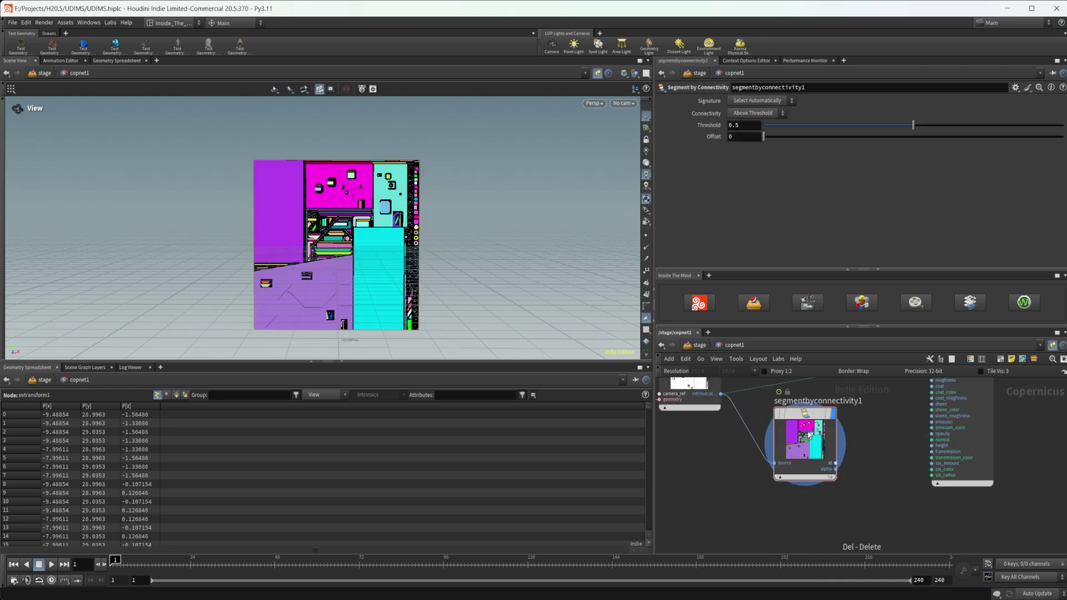
scroll(326, 218, up, 3)
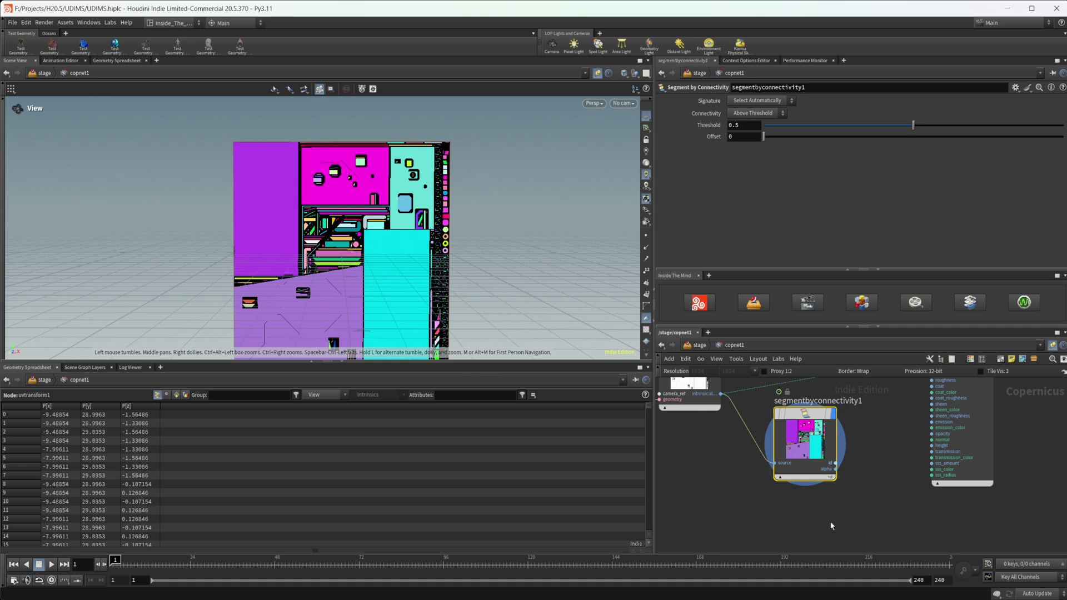
Step: Delete the Segment by Connectivity node from the COP network
middle_drag(706, 461, 744, 506)
click(743, 455)
scroll(739, 502, down, 3)
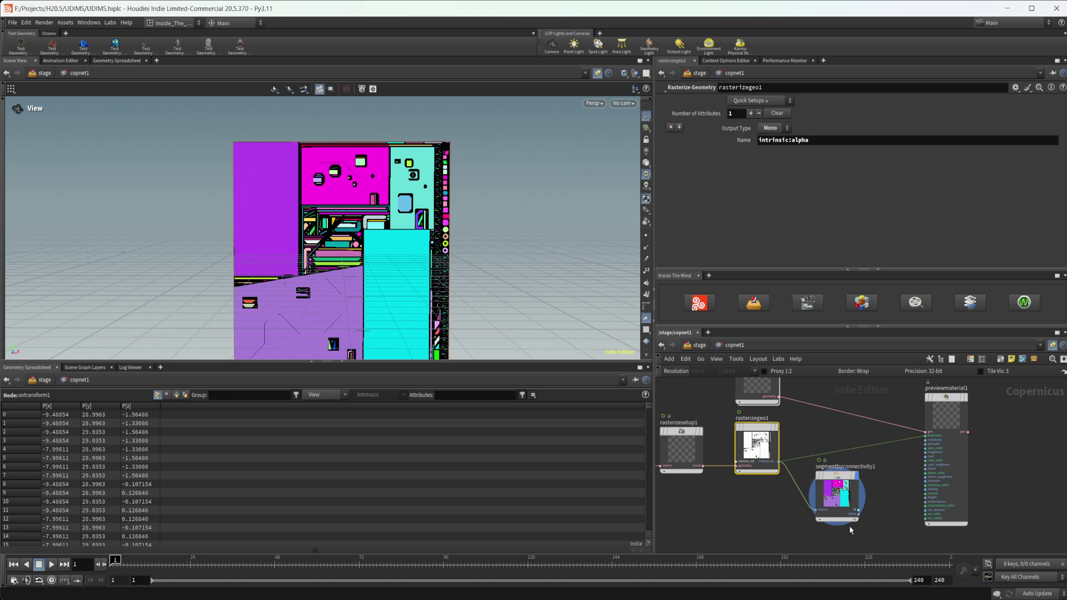
click(839, 514)
key(Delete)
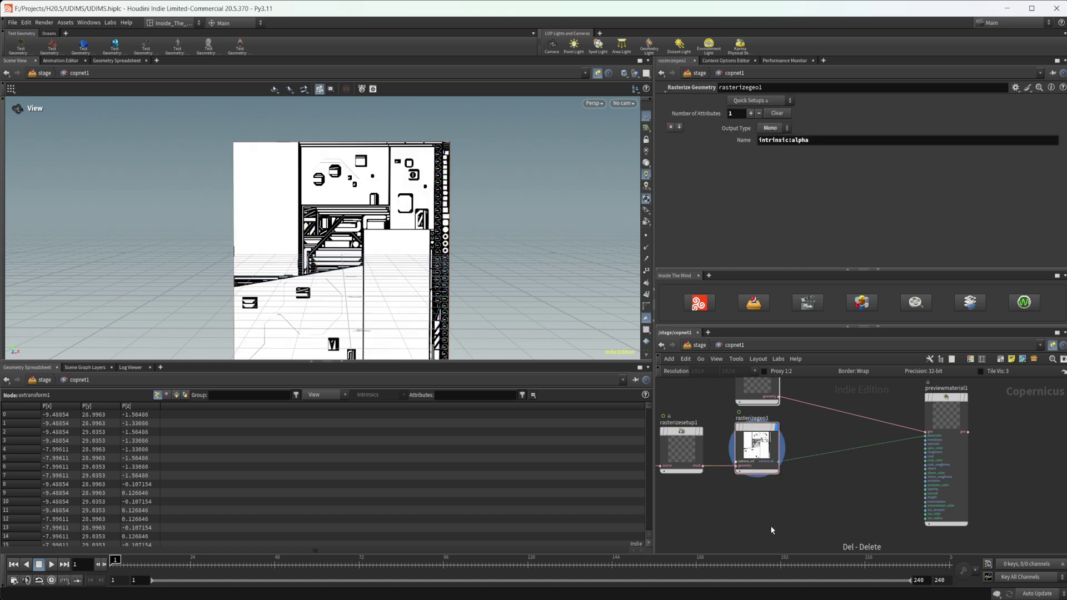
Step: Add a Constant node in the empty space below the Rasterize Geometry node
middle_drag(740, 488, 807, 410)
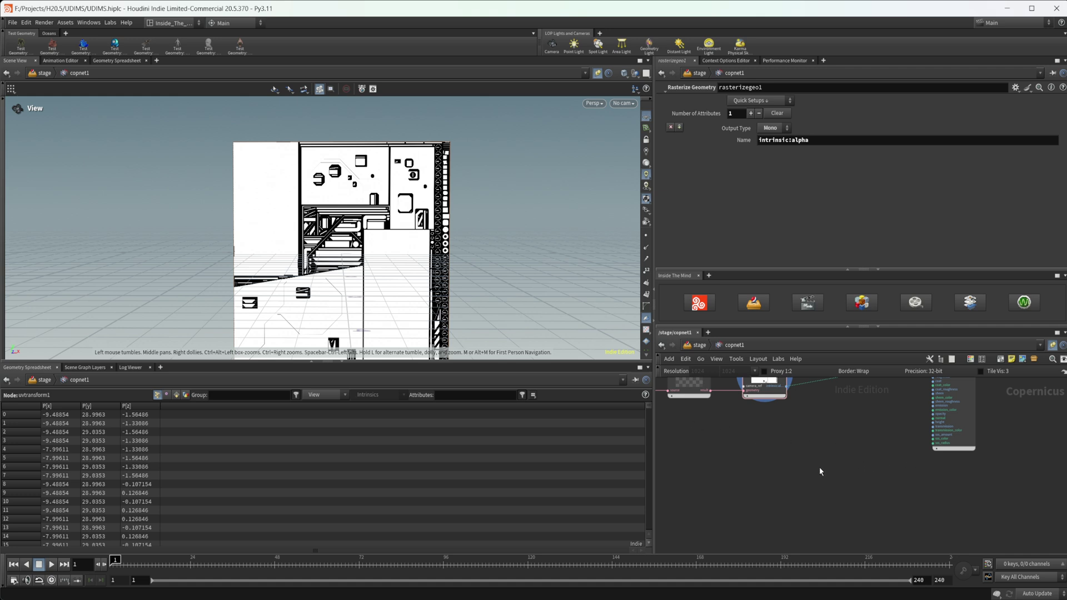
middle_drag(777, 455, 774, 497)
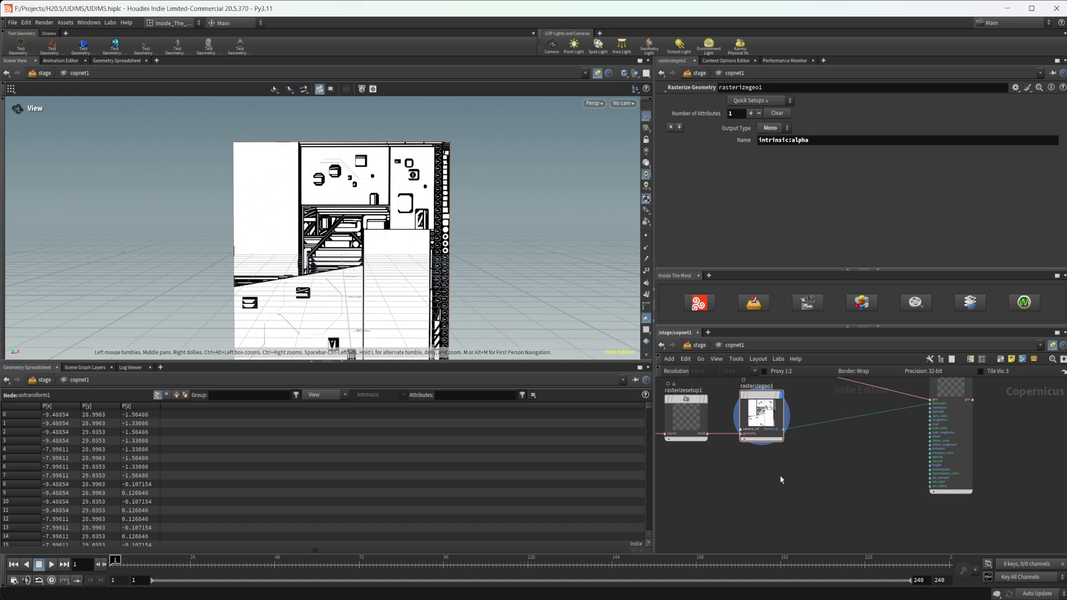
middle_drag(772, 519, 775, 478)
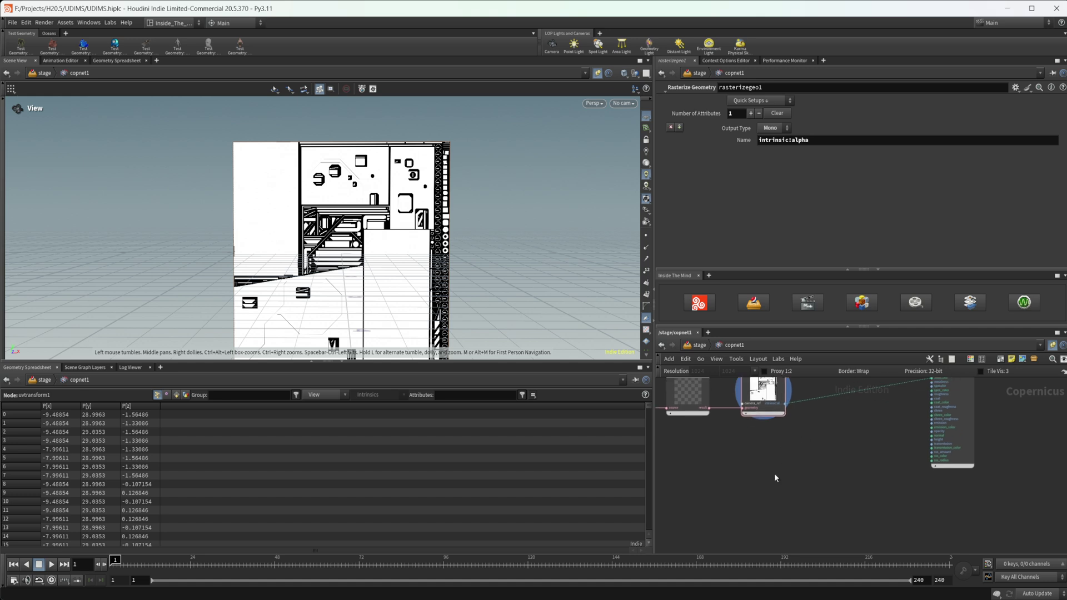
key(Tab)
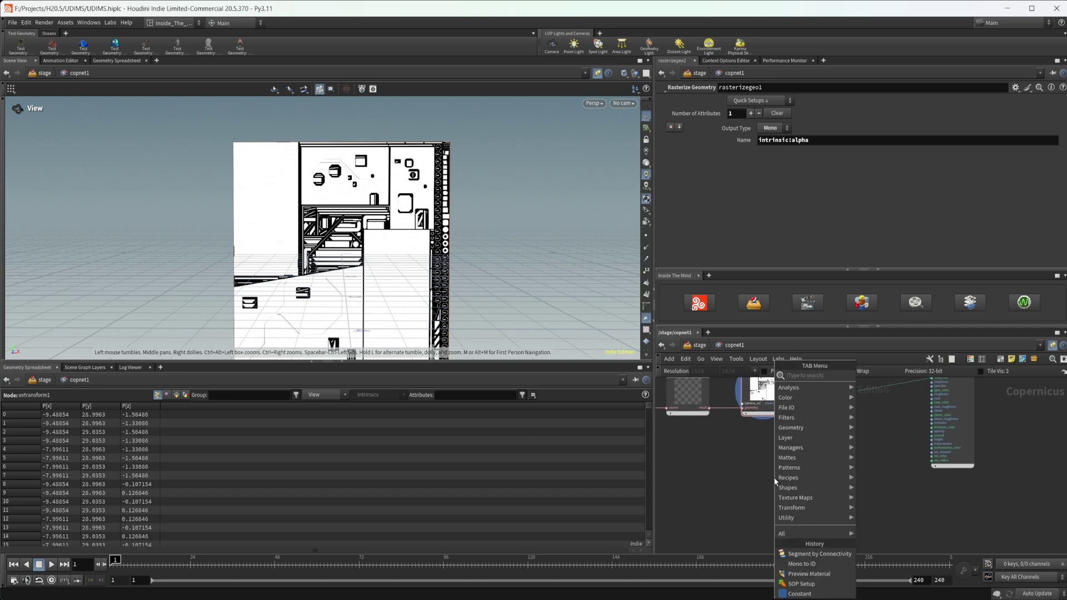
text(cons)
key(Return)
click(773, 477)
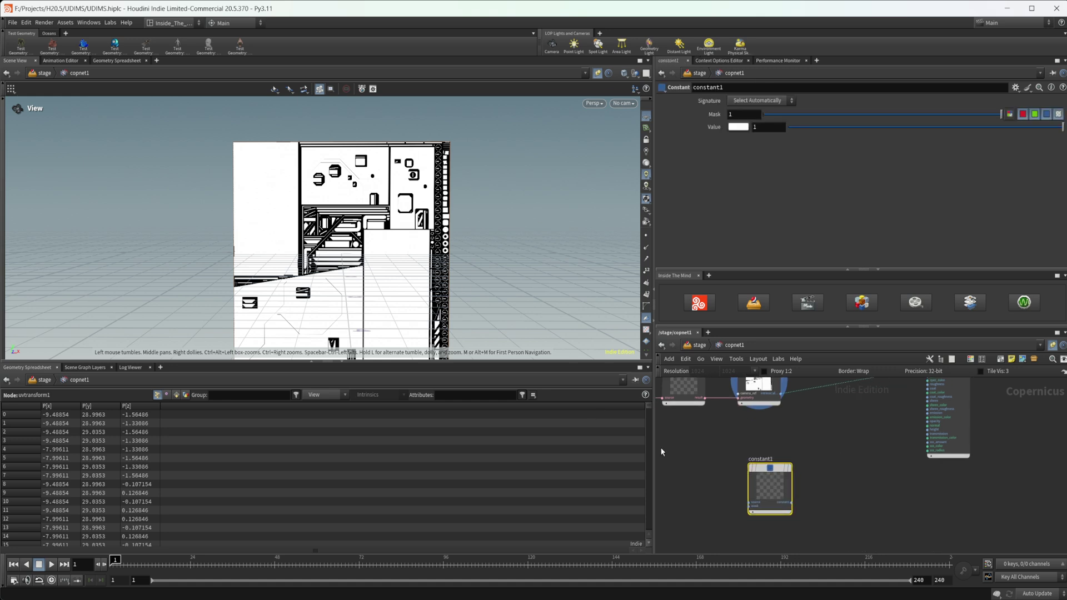
Step: Duplicate the Constant node twice, stacking the copies beneath the original
middle_drag(825, 491, 833, 445)
alt+drag(770, 462, 770, 528)
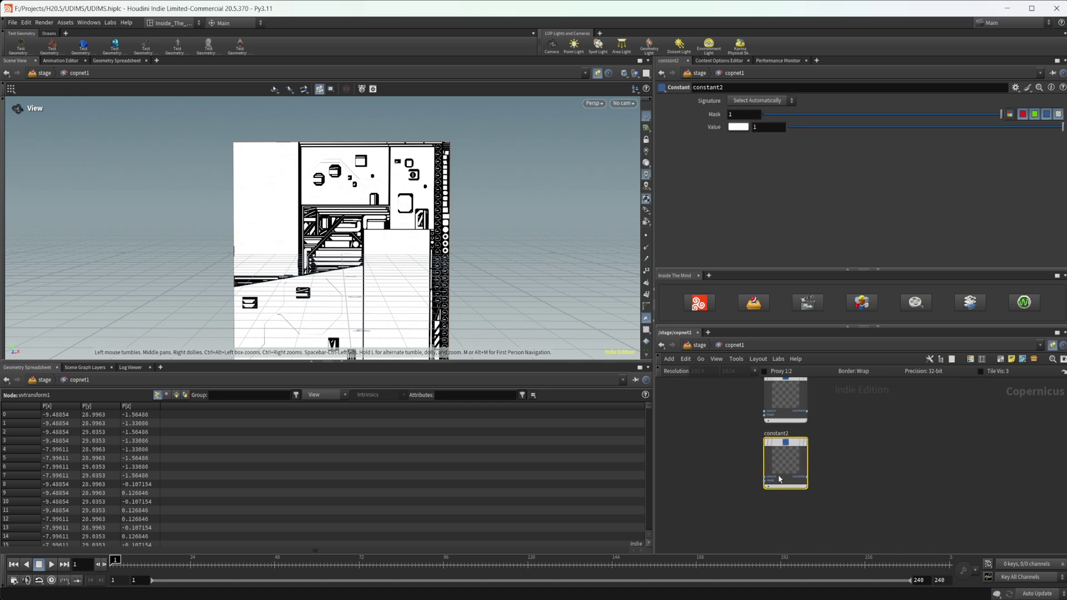
key(ctrl+v)
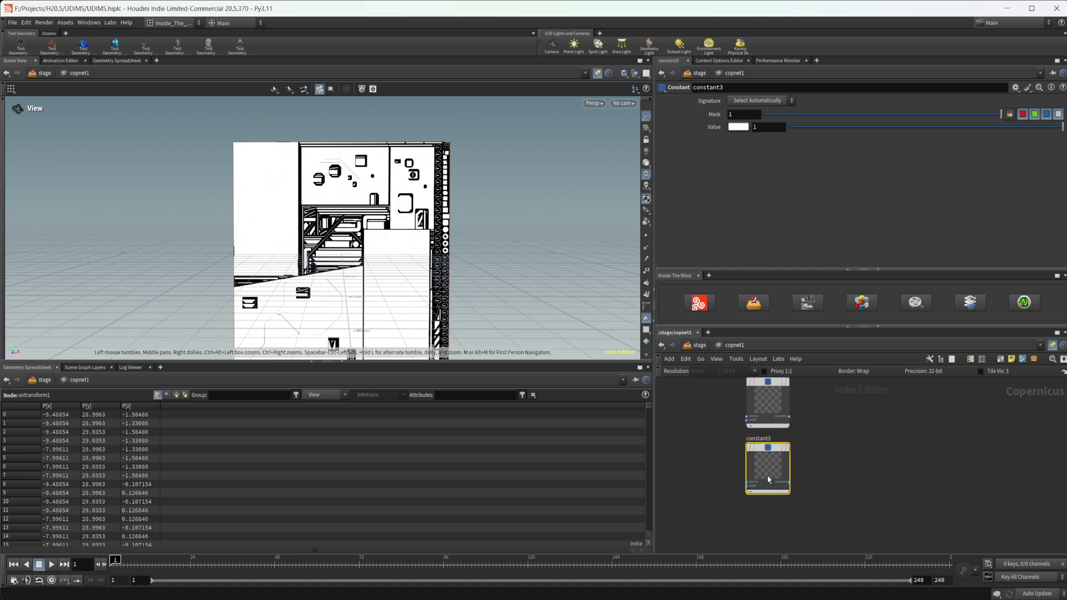
Step: Add two more copies of the Constant node below the stack and set the last copy's signature to RGB
key(ctrl+v)
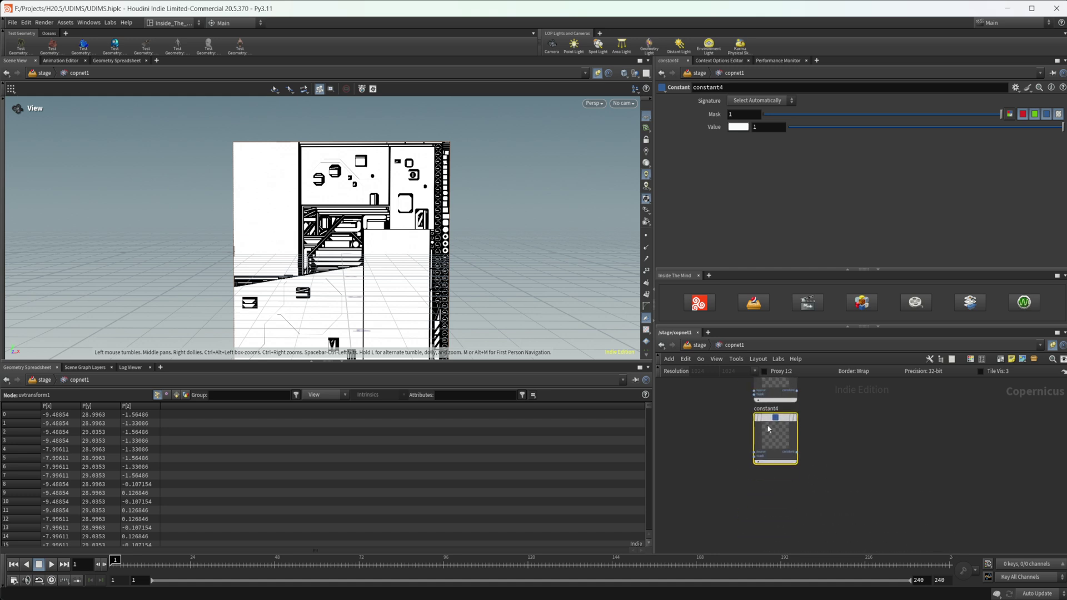
key(ctrl+v)
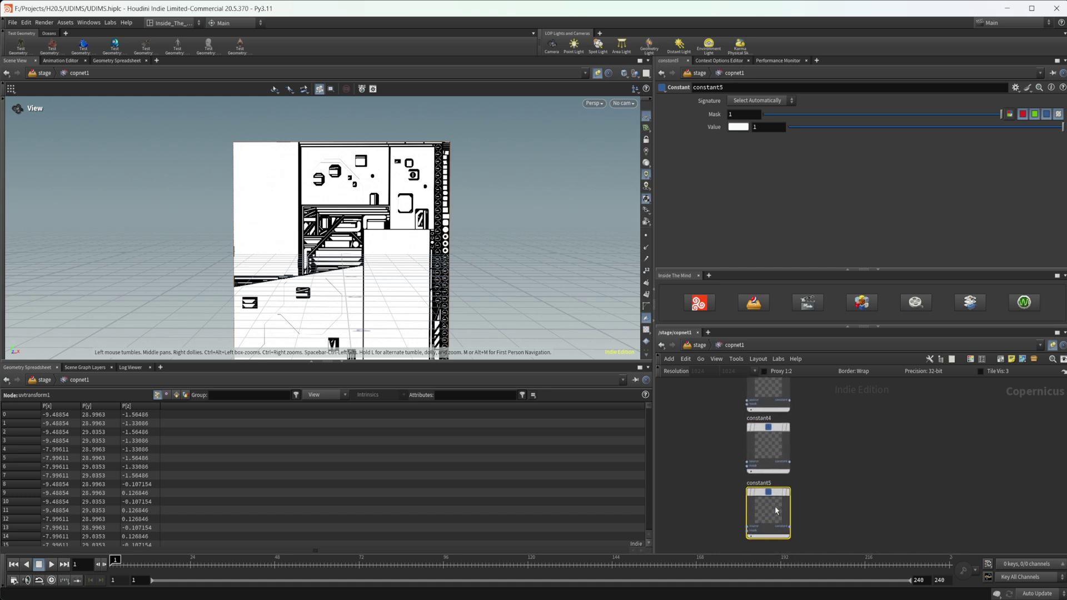
click(754, 101)
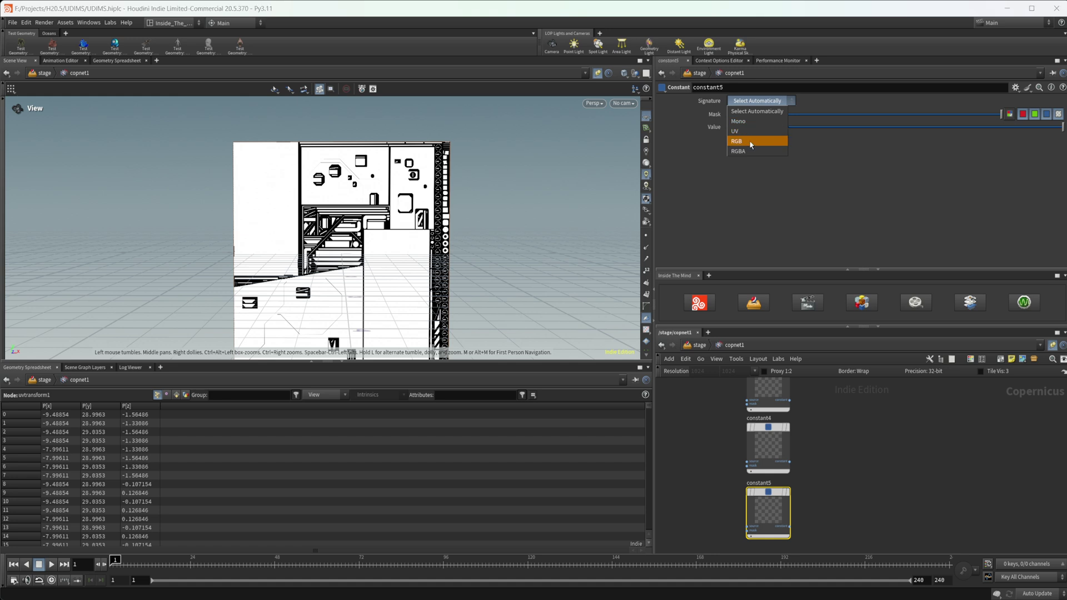
click(744, 142)
key(h)
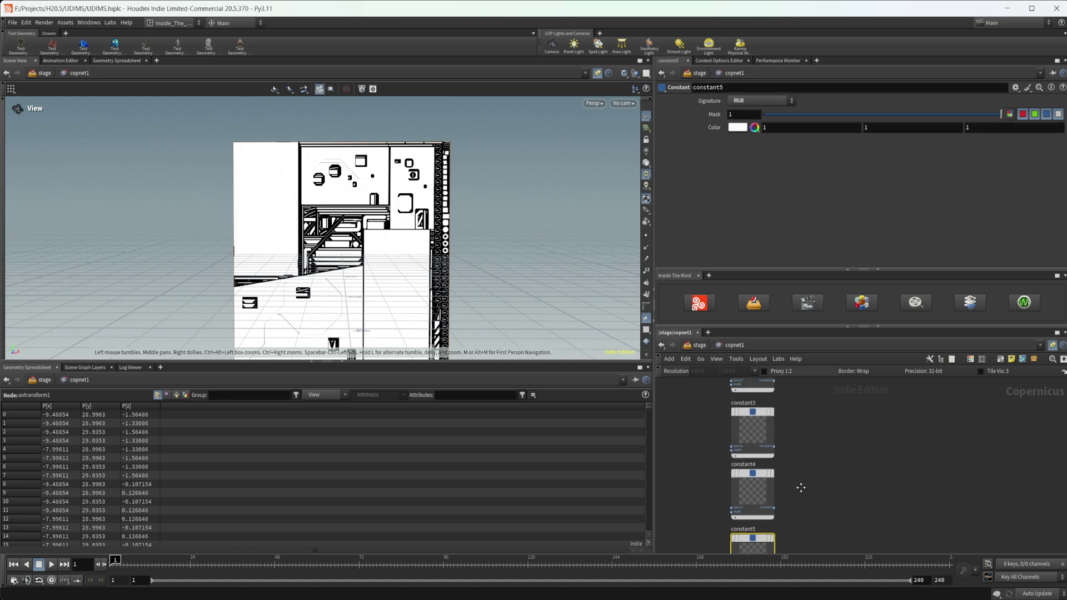
Step: Set the signature of the other four Constant nodes to RGB together
drag(811, 497, 745, 375)
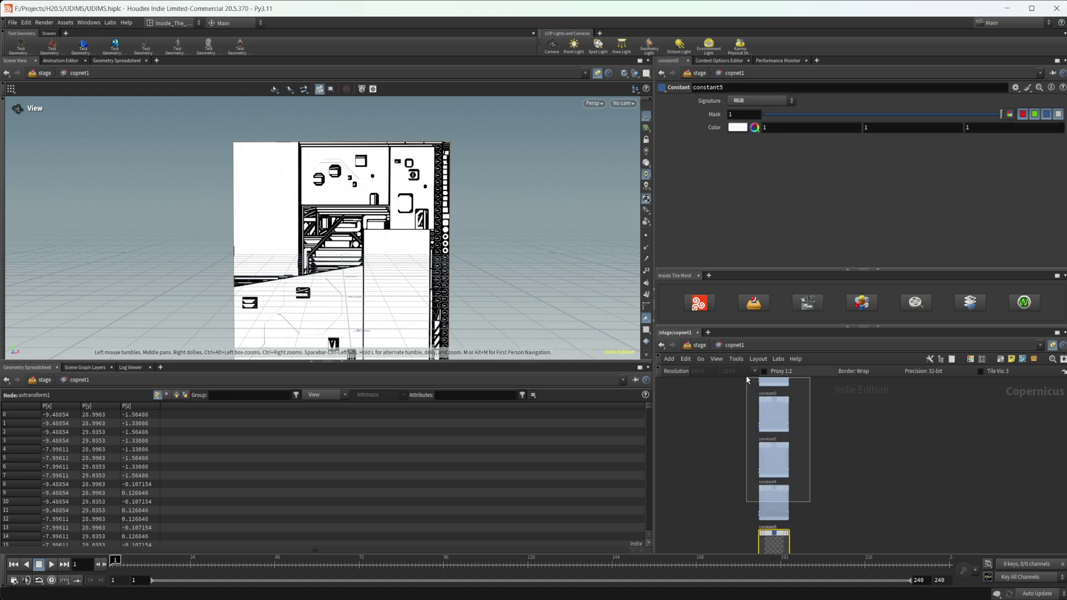
click(755, 102)
click(736, 142)
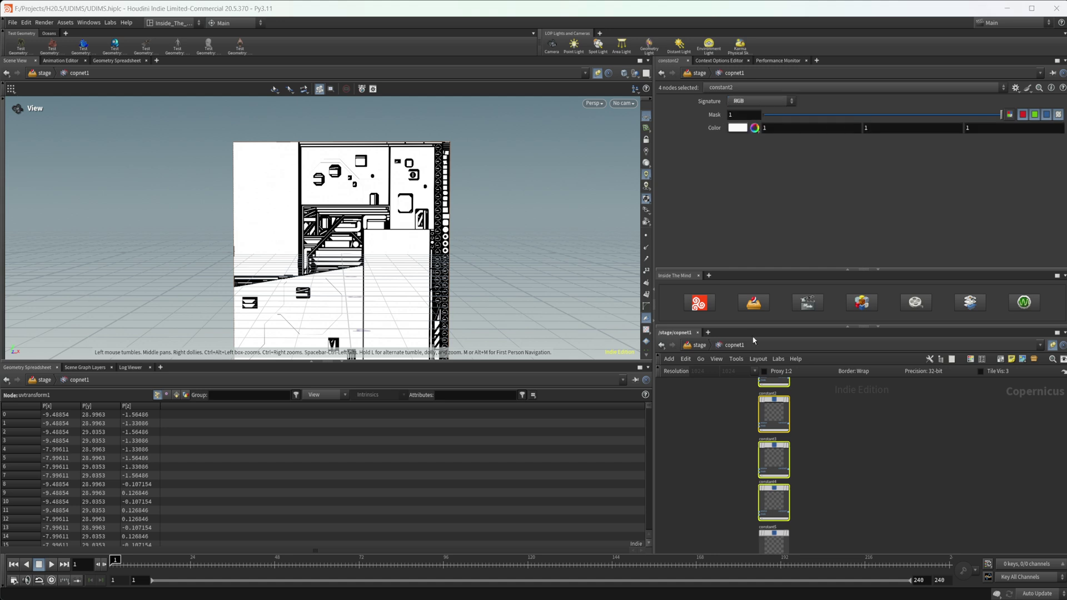
click(803, 537)
Step: Set the color of constant5 to pink with values 1, 0, 0.5
click(761, 524)
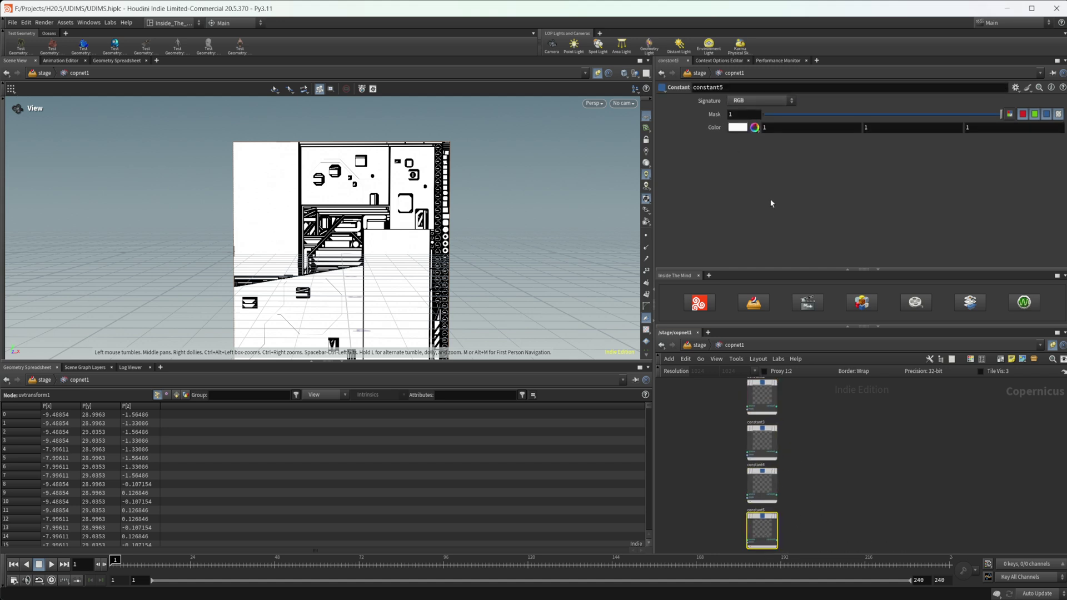
click(737, 127)
click(846, 70)
click(863, 28)
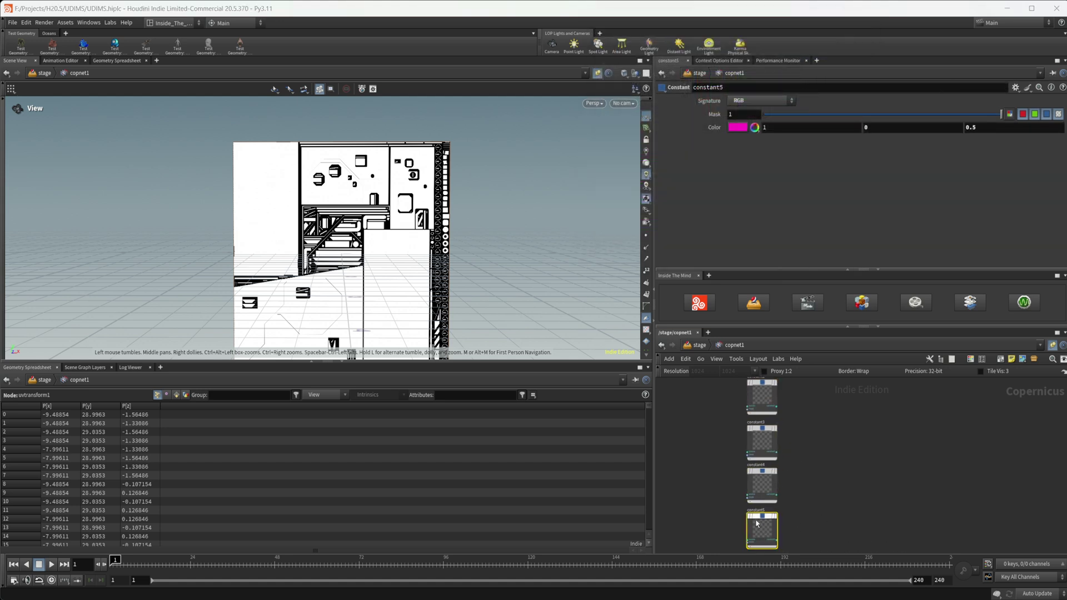
Step: Set the color of constant4 to a purple swatch
click(761, 484)
click(737, 127)
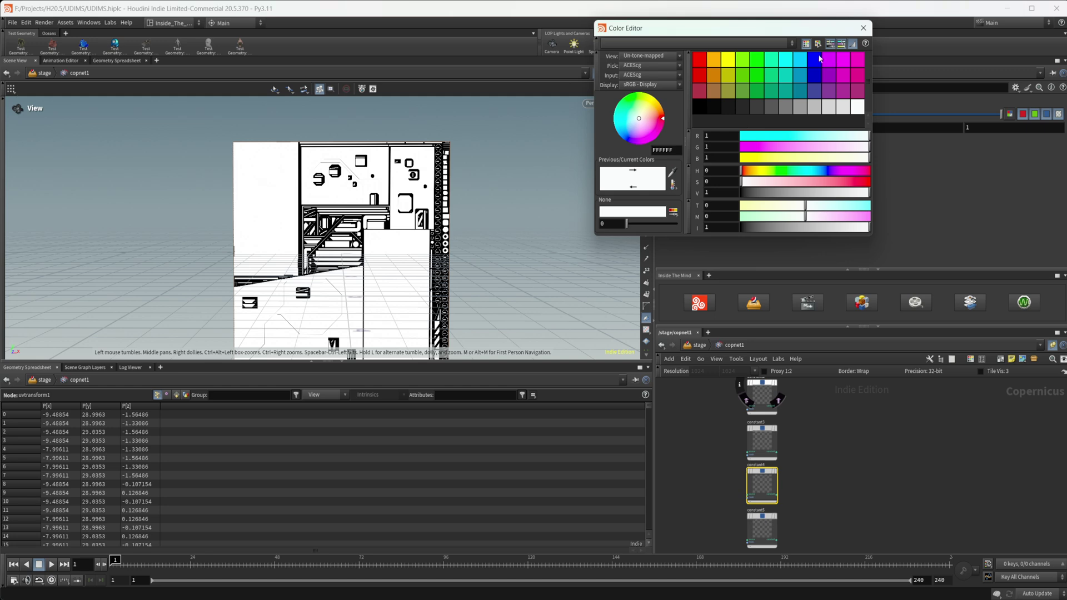
click(832, 65)
click(856, 31)
Step: Set the color of constant3 to pure green, 0, 1, 0
click(761, 441)
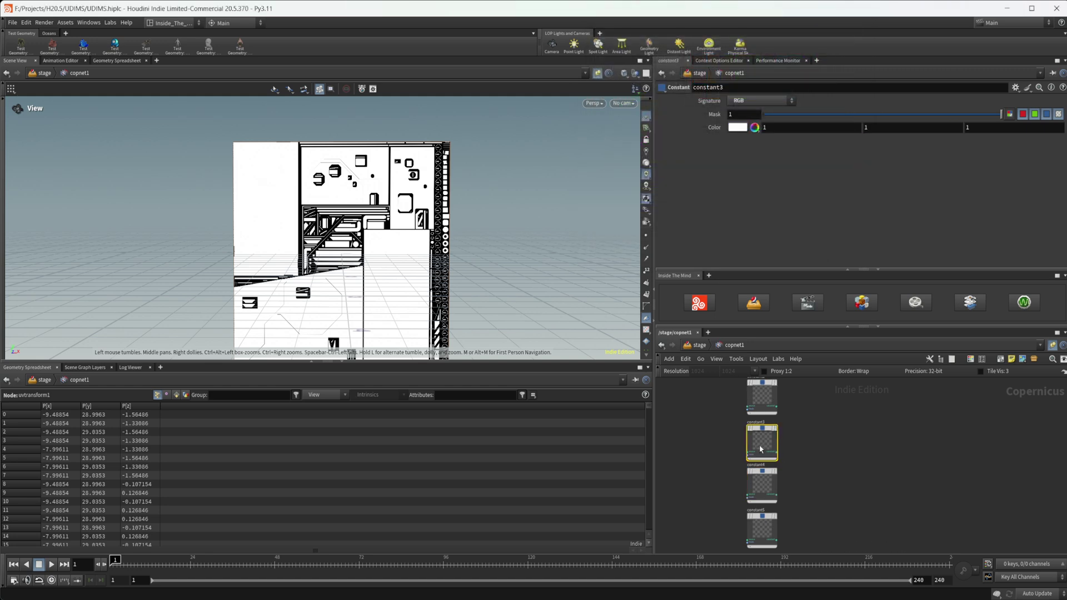
click(737, 127)
click(762, 59)
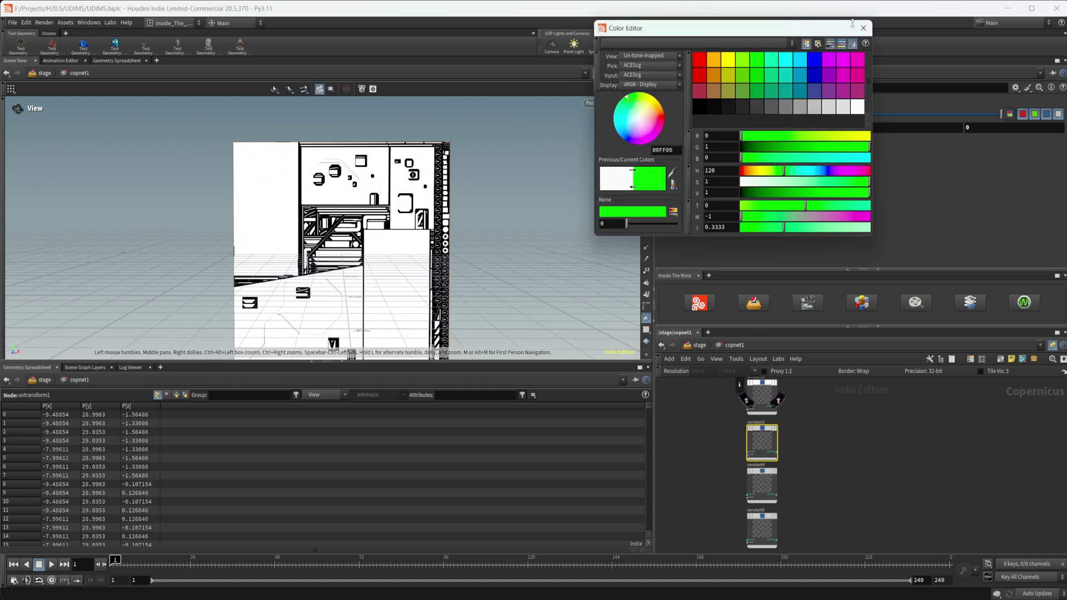
click(862, 27)
Step: Set the color of constant2 to orange with values 1, 0.5, 0
scroll(807, 409, up, 2)
middle_drag(807, 409, 818, 475)
click(768, 450)
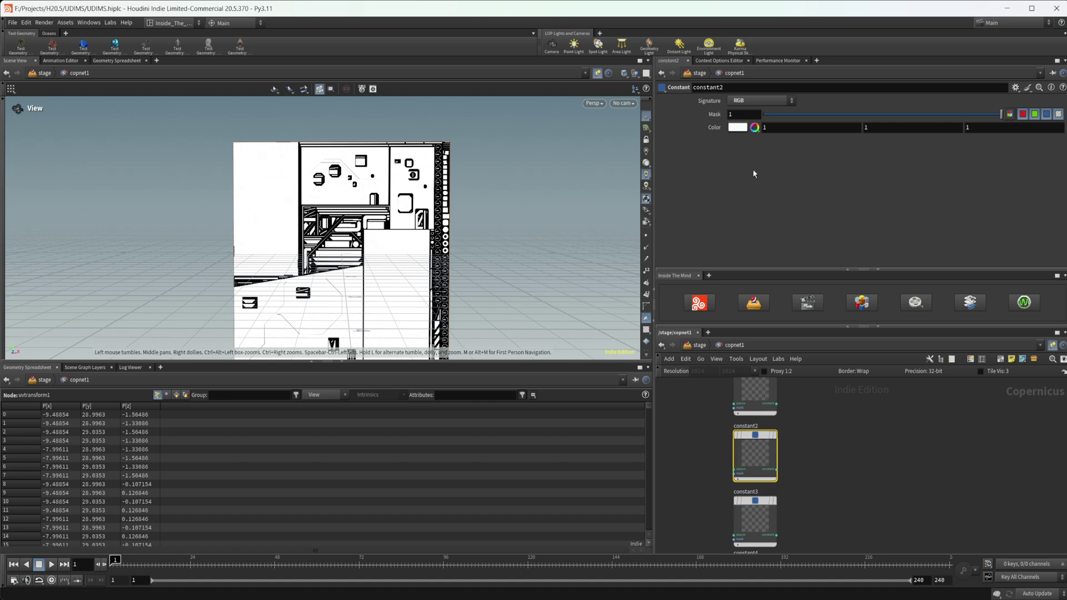
click(737, 127)
click(713, 59)
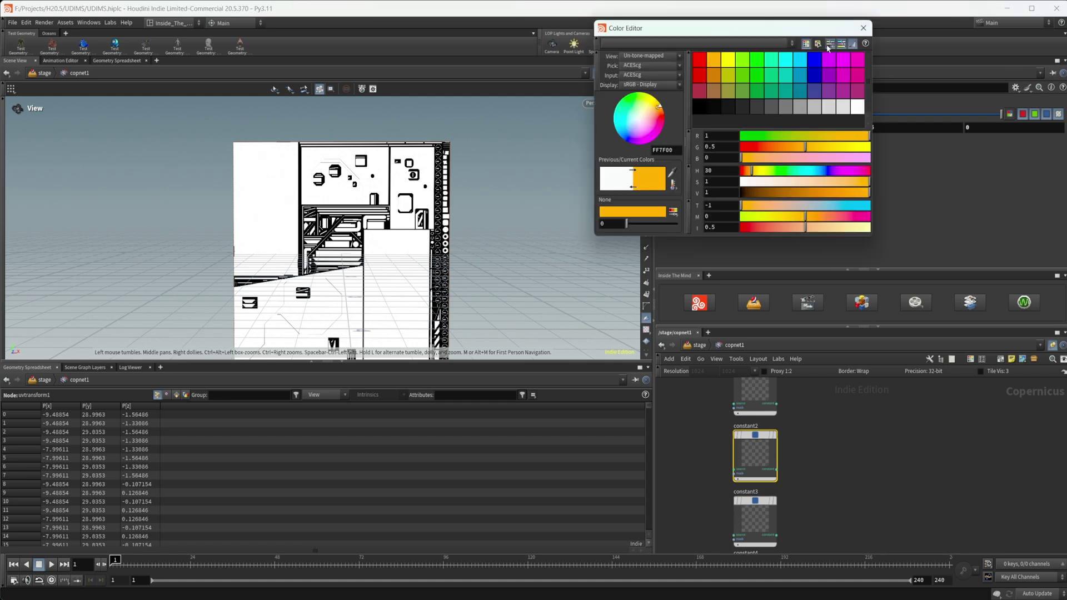
click(862, 28)
Step: Set the color of constant1 to pure red, 1, 0, 0
middle_drag(819, 469, 836, 510)
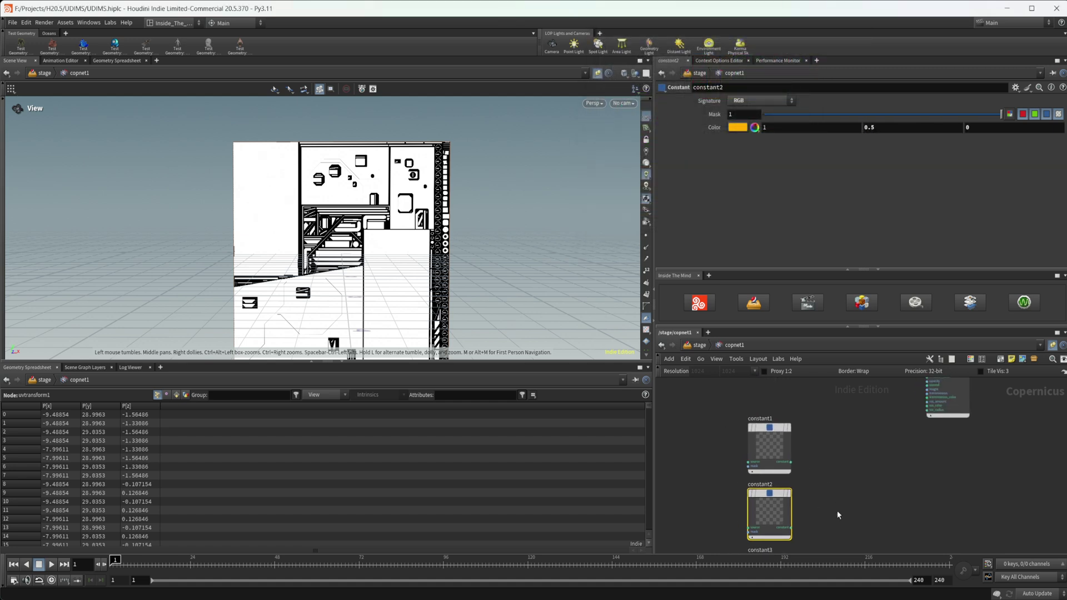
click(775, 448)
click(738, 128)
click(699, 59)
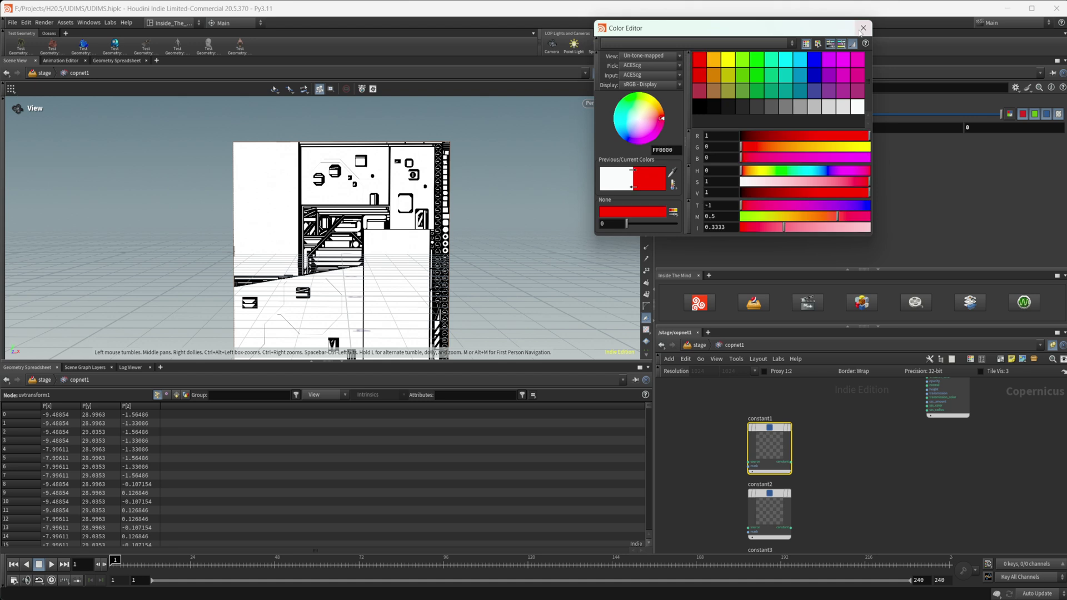
click(862, 28)
Step: Add a Switch node beside the stack of Constant nodes, level with constant2
middle_drag(799, 427, 792, 394)
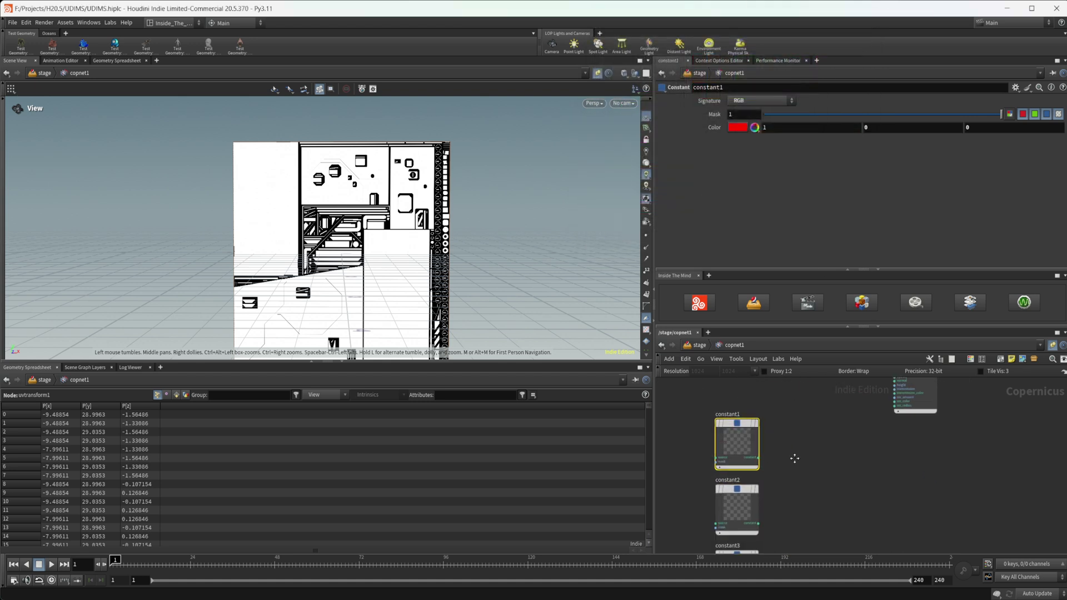
middle_drag(794, 459, 772, 410)
key(Tab)
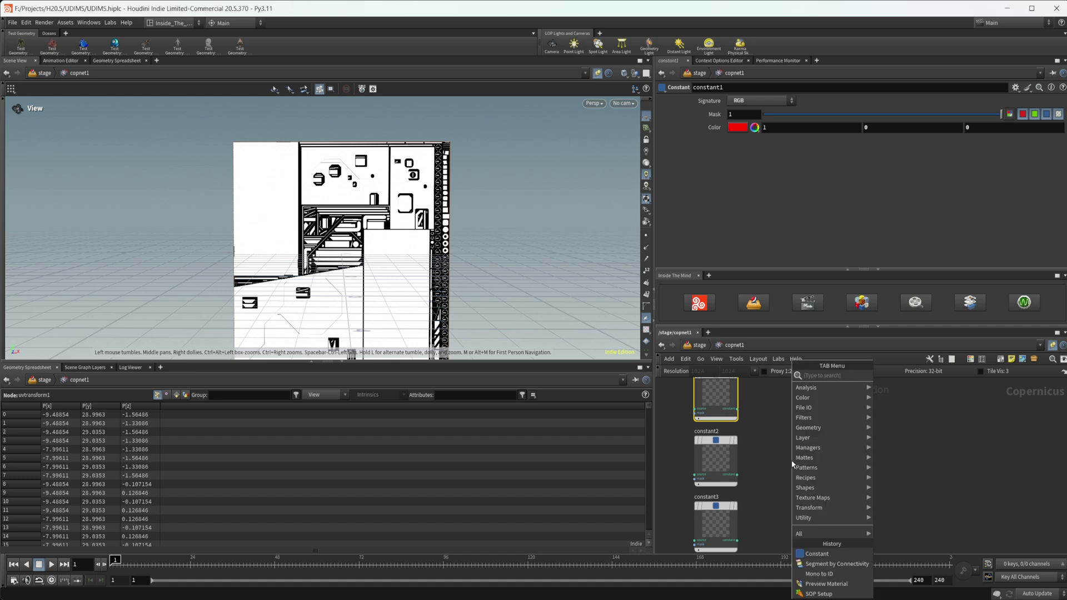
text(swi)
key(Return)
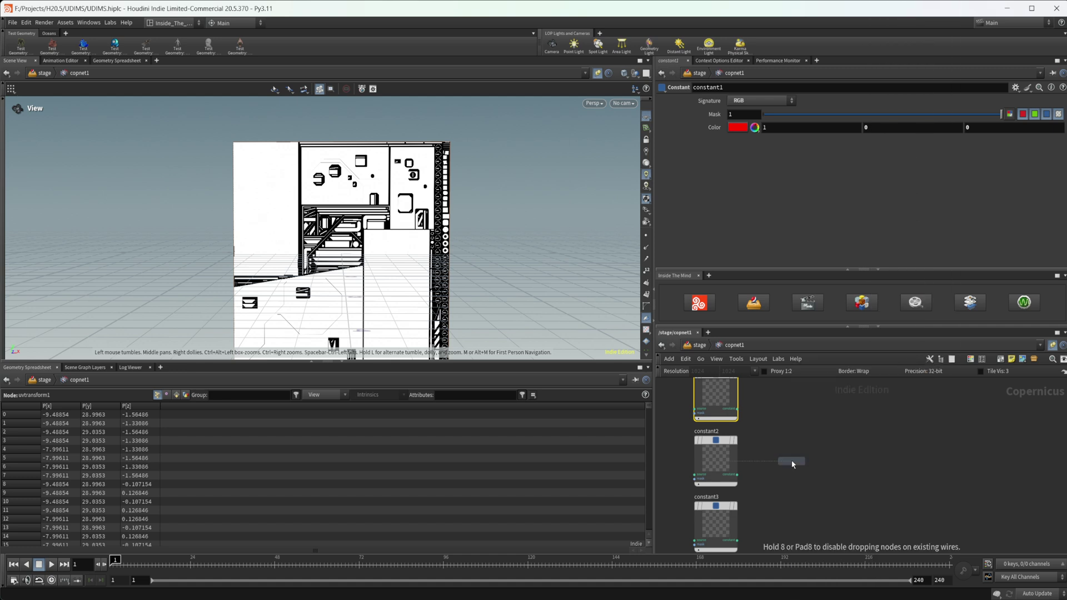
click(792, 464)
drag(791, 464, 836, 445)
Step: Wire constant1 and constant2 into the first two inputs of the Switch node
scroll(768, 420, up, 3)
drag(724, 404, 816, 465)
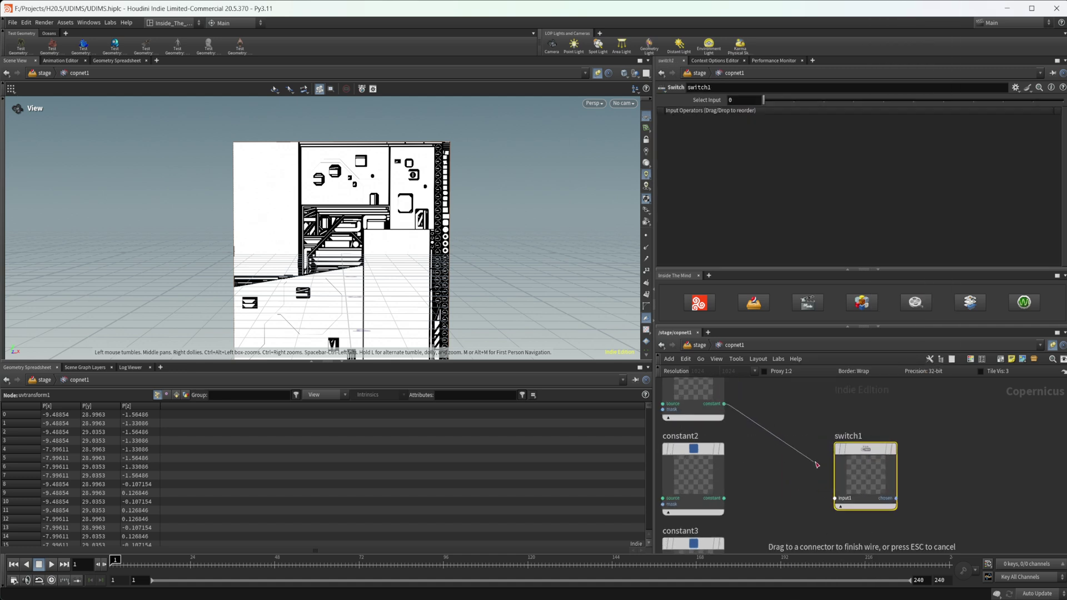
click(834, 497)
middle_drag(774, 512, 767, 476)
click(716, 460)
click(826, 466)
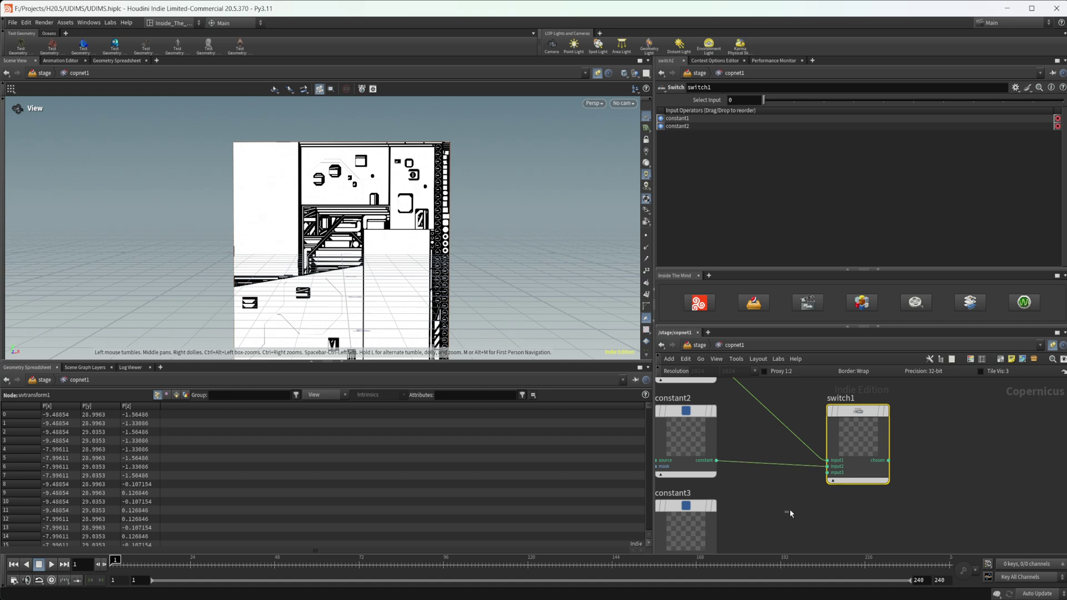
Step: Wire constant3 and constant4 into the third and fourth inputs of the Switch node
click(789, 510)
middle_drag(789, 510, 768, 477)
mouse_move(727, 527)
mouse_down()
mouse_move(809, 457)
mouse_move(728, 529)
mouse_up()
click(726, 524)
click(837, 438)
scroll(786, 502, down, 2)
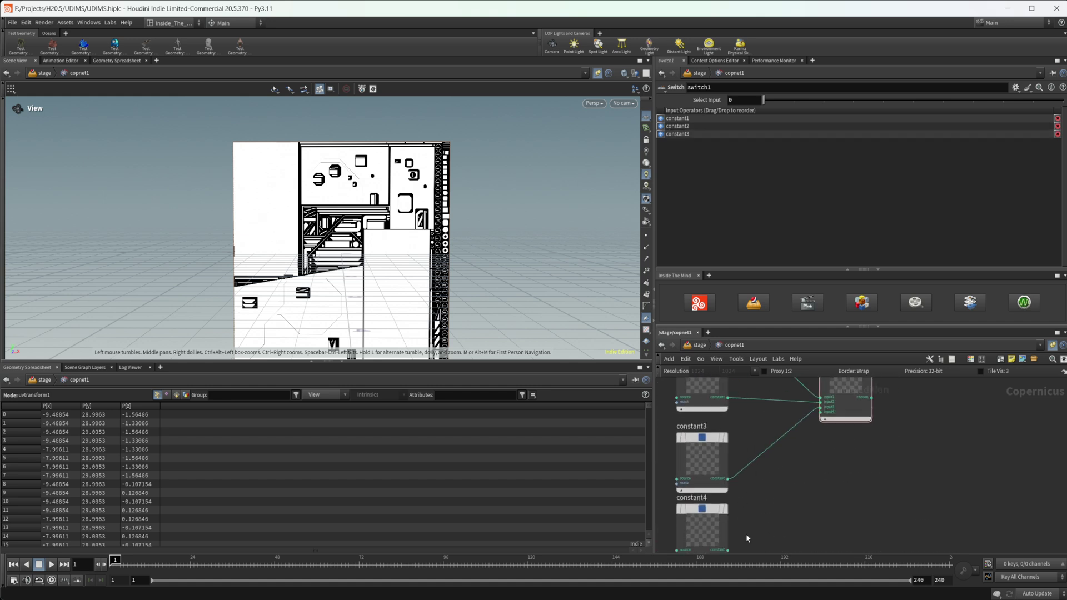
click(728, 549)
click(820, 412)
Step: Wire constant5 into the fifth input of the Switch node and display the Switch's result
middle_drag(790, 498, 796, 420)
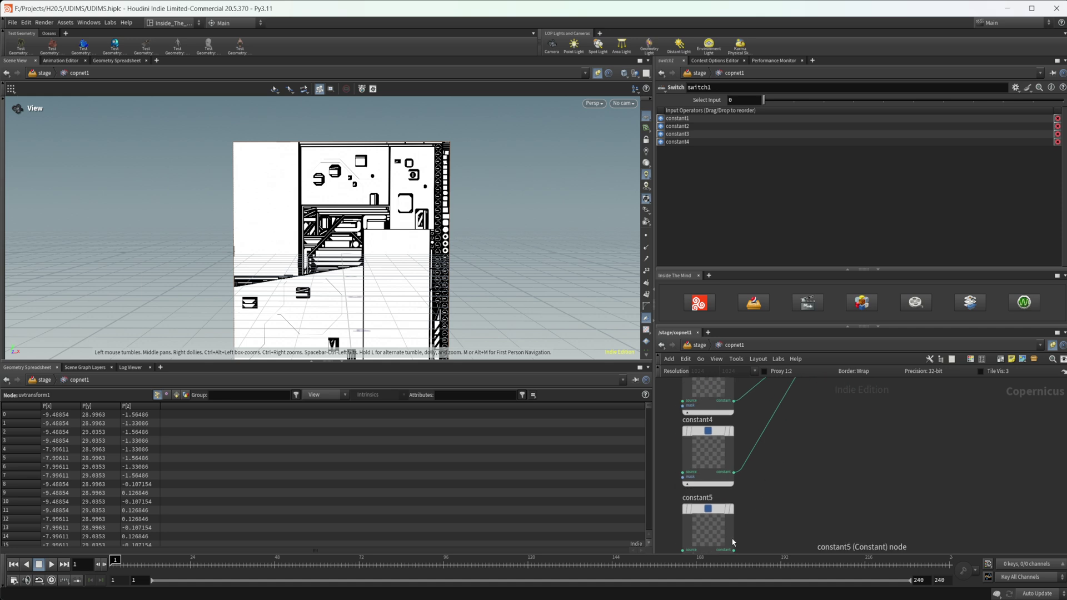
click(732, 549)
click(711, 539)
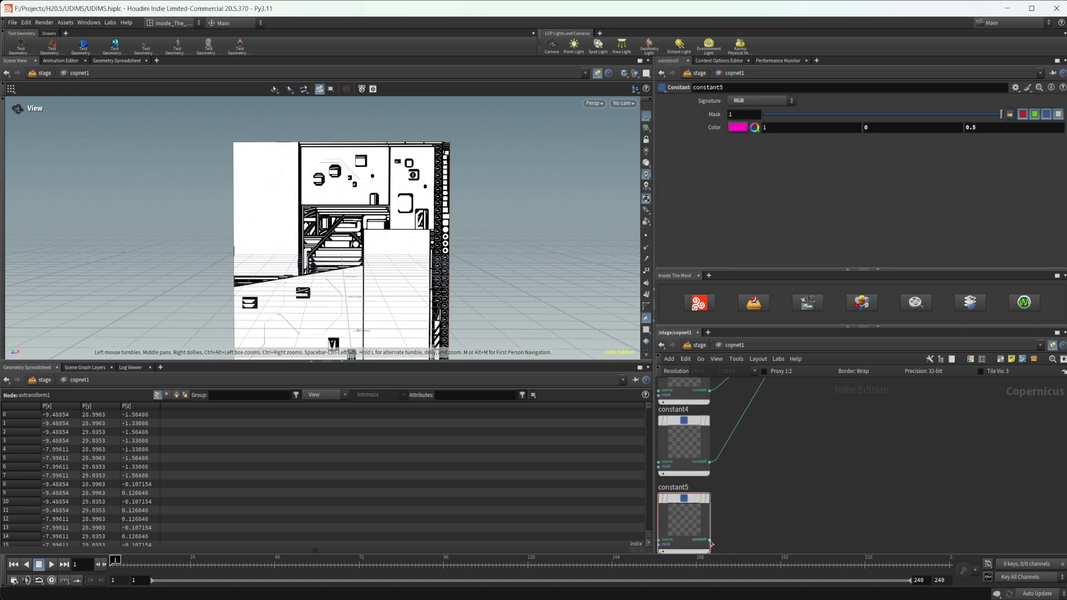
click(785, 473)
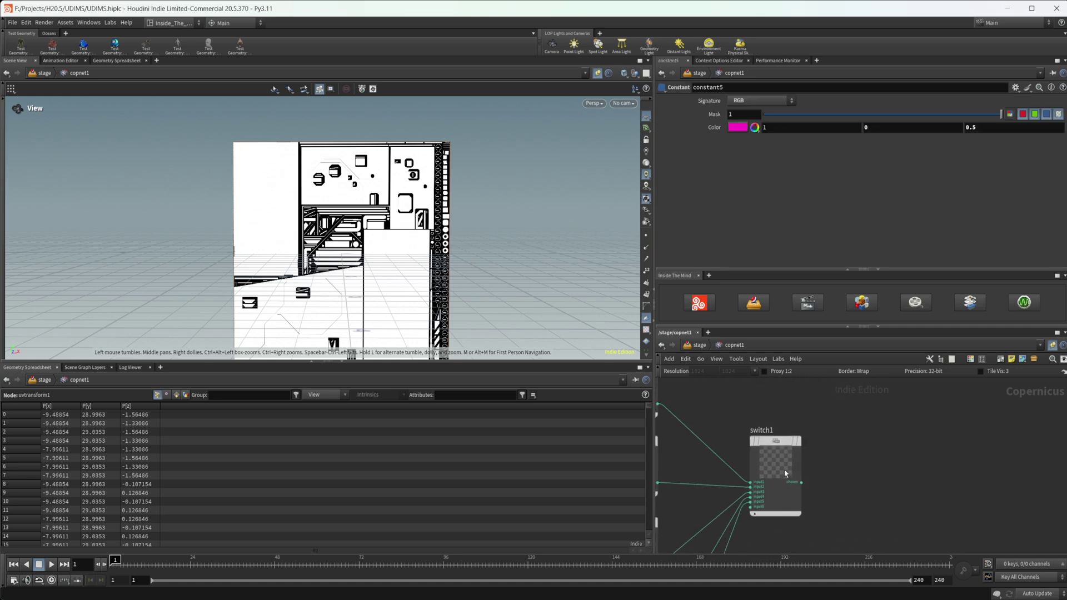
key(r)
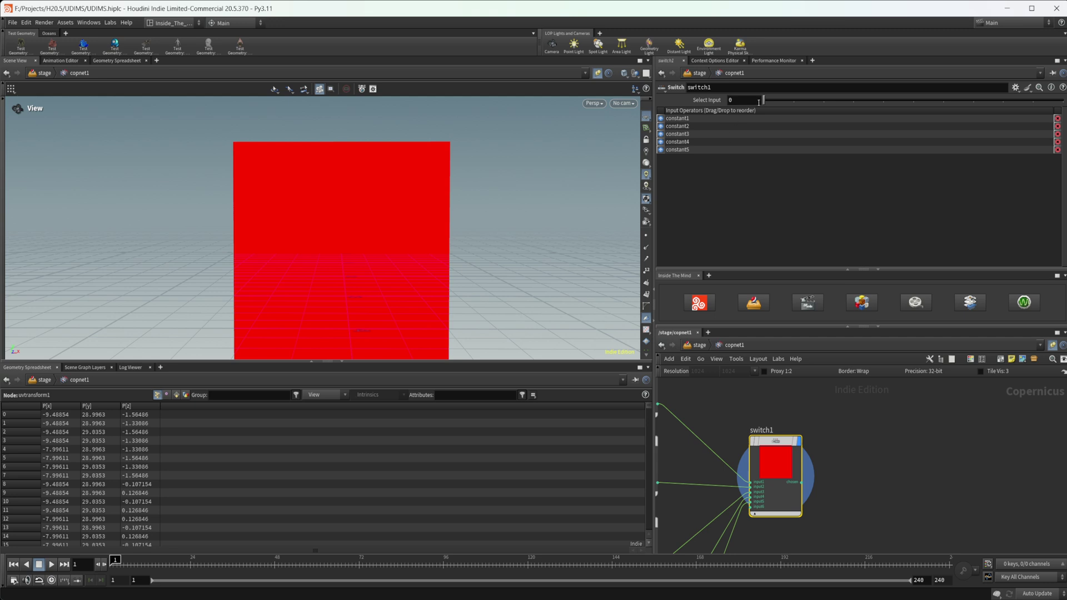
Step: Drive the Switch's Select Input with the expression $F and show its evaluated value
double_click(758, 102)
text($F)
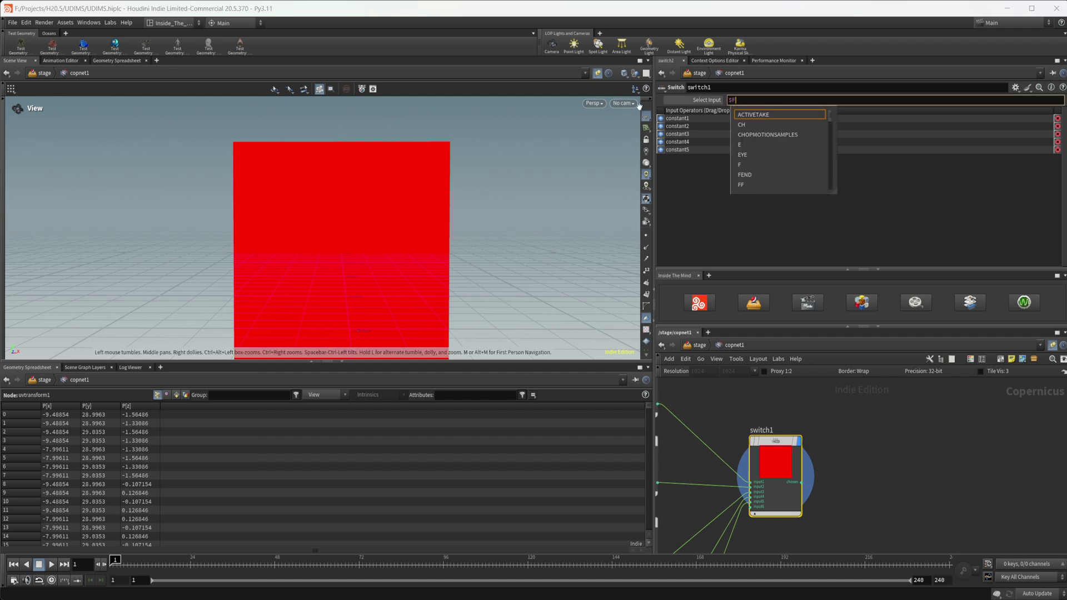
key(Return)
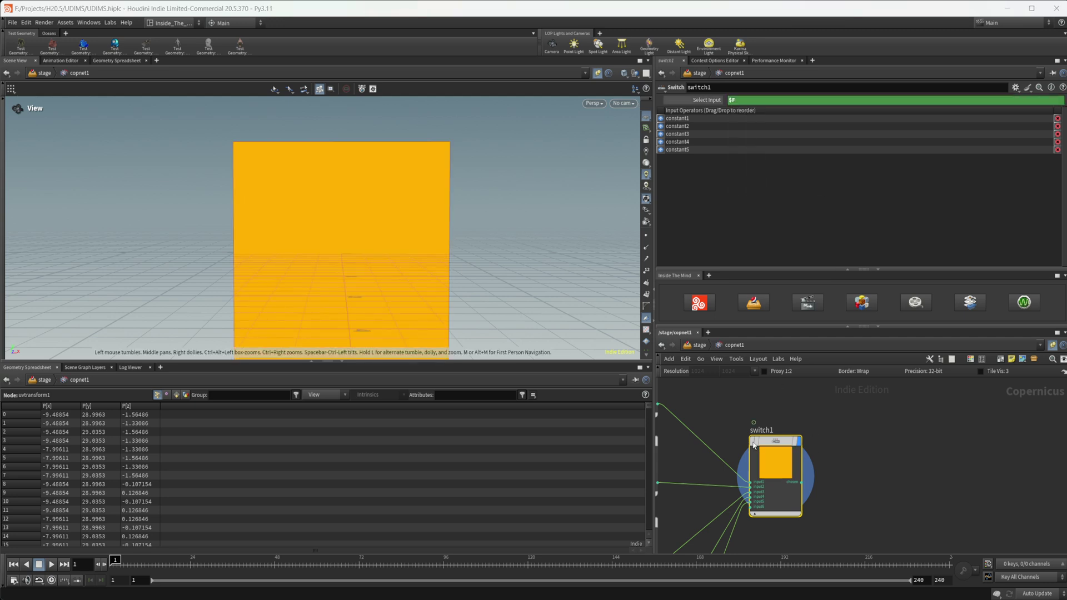
middle_drag(675, 457, 773, 452)
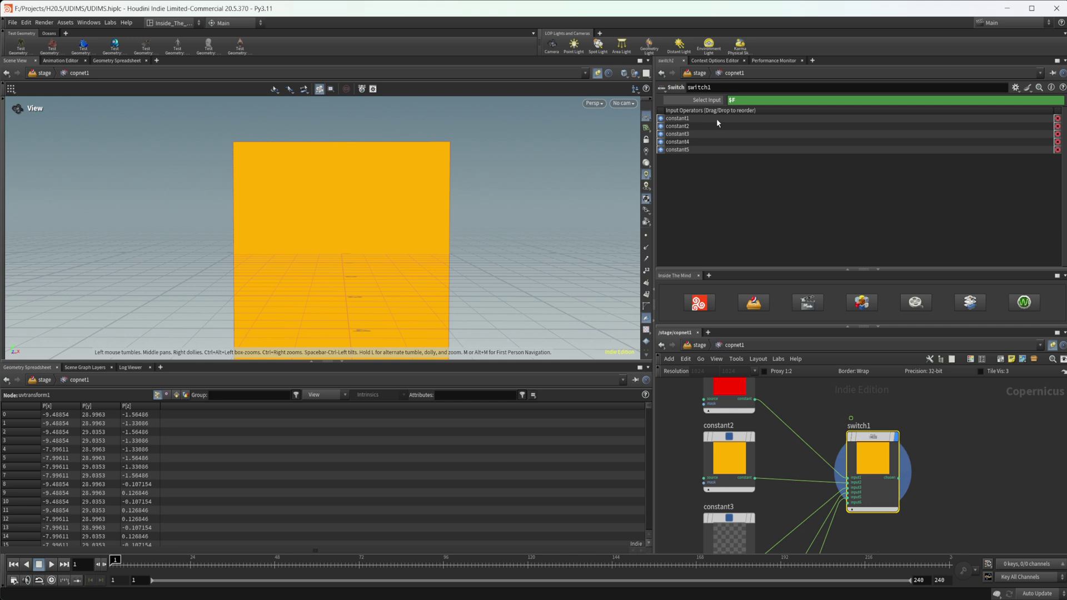
click(704, 100)
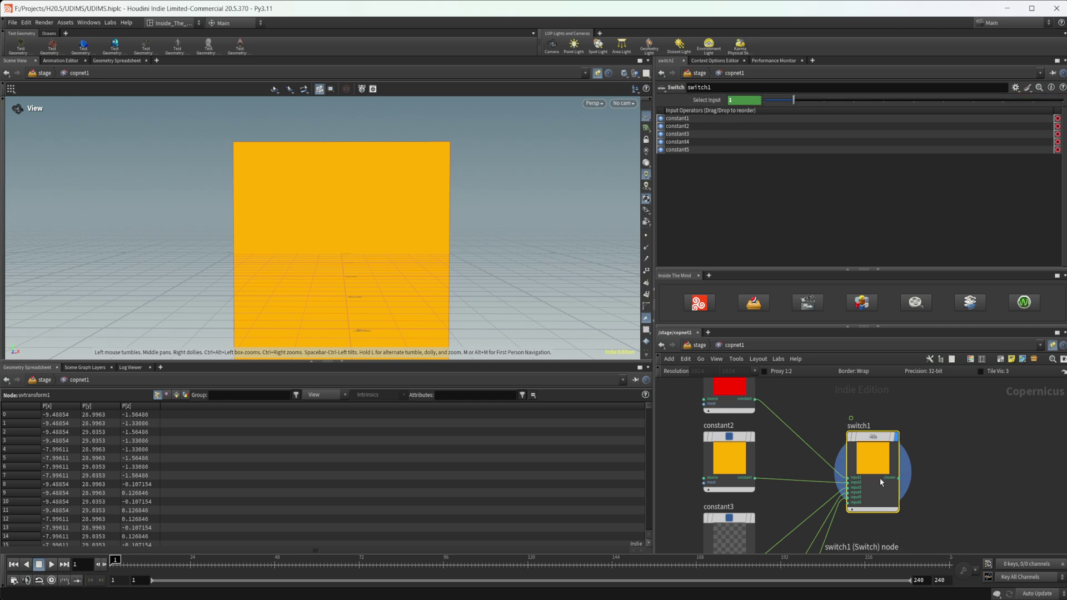
Step: Extend the Switch's Select Input expression to $F-1 so the first frame picks the first input
scroll(865, 480, up, 2)
middle_drag(786, 455, 729, 449)
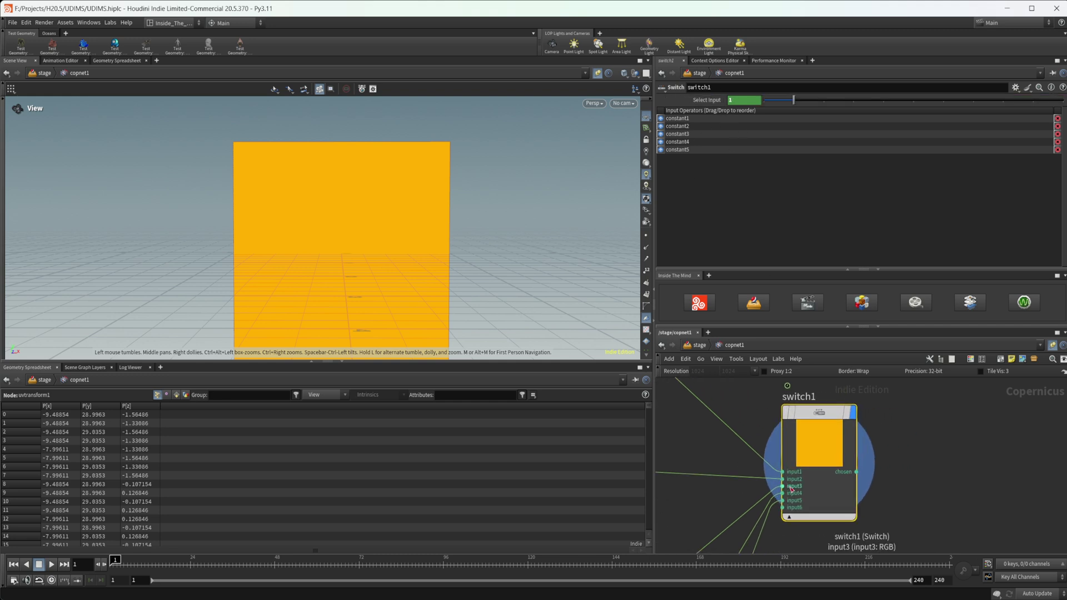
scroll(791, 487, up, 1)
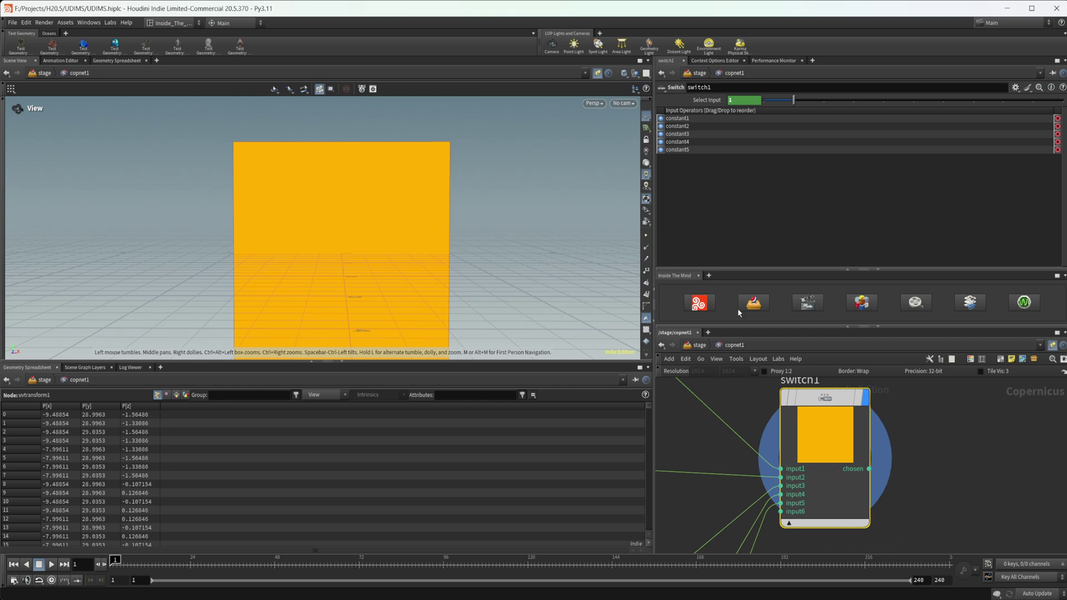
click(710, 100)
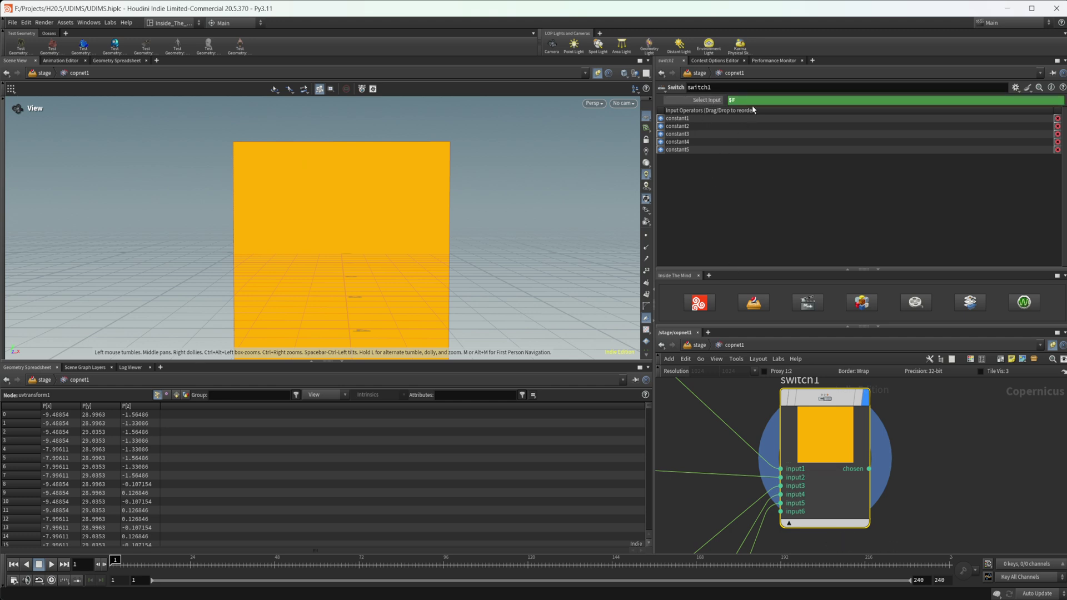
click(749, 100)
text(-1)
key(Return)
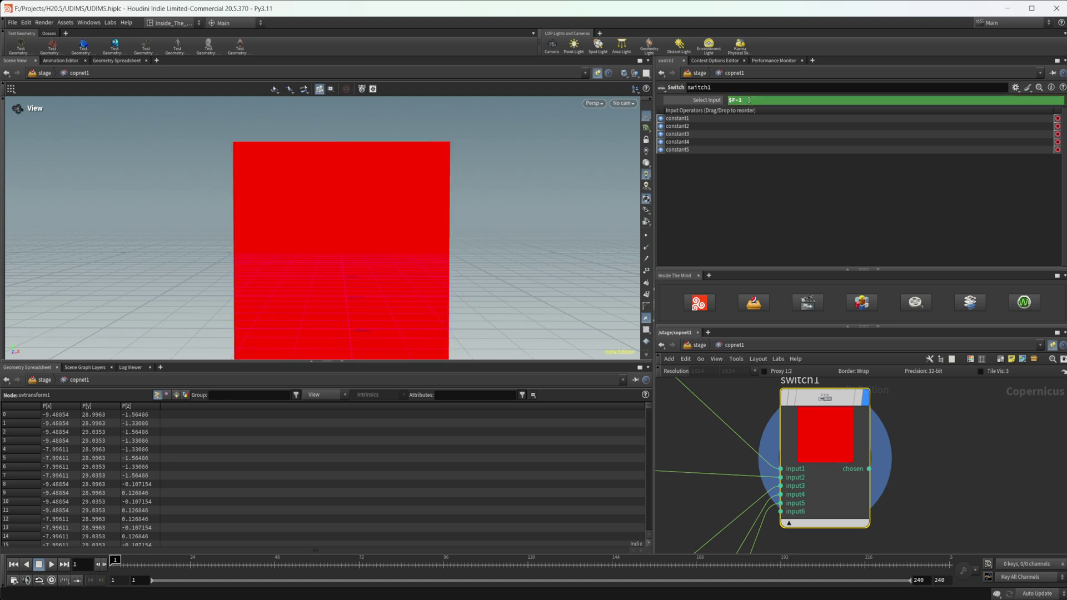
scroll(716, 453, down, 3)
middle_drag(714, 452, 783, 504)
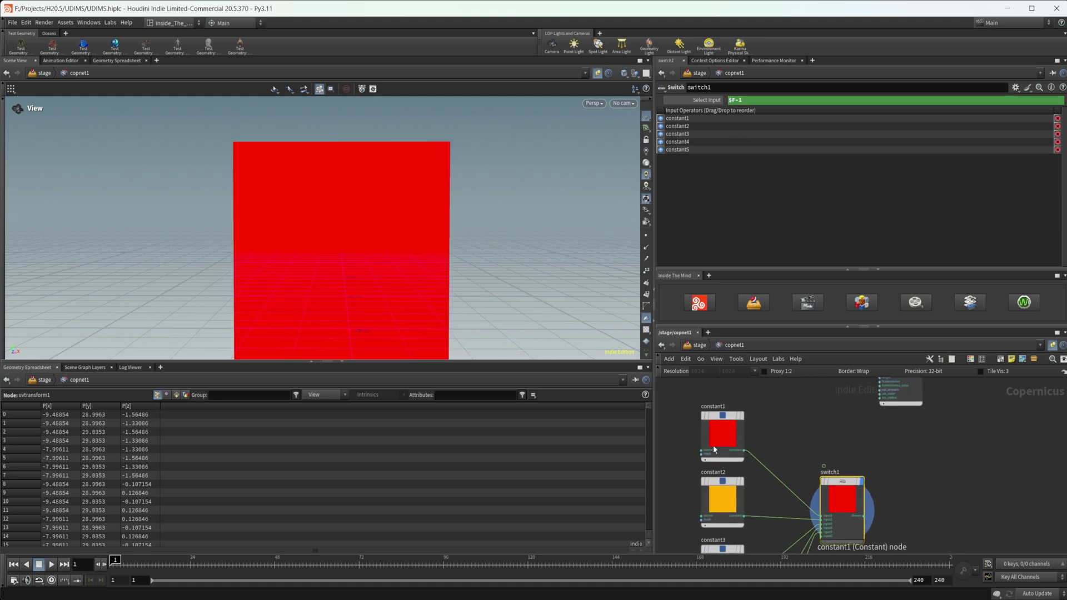
middle_drag(939, 502, 841, 476)
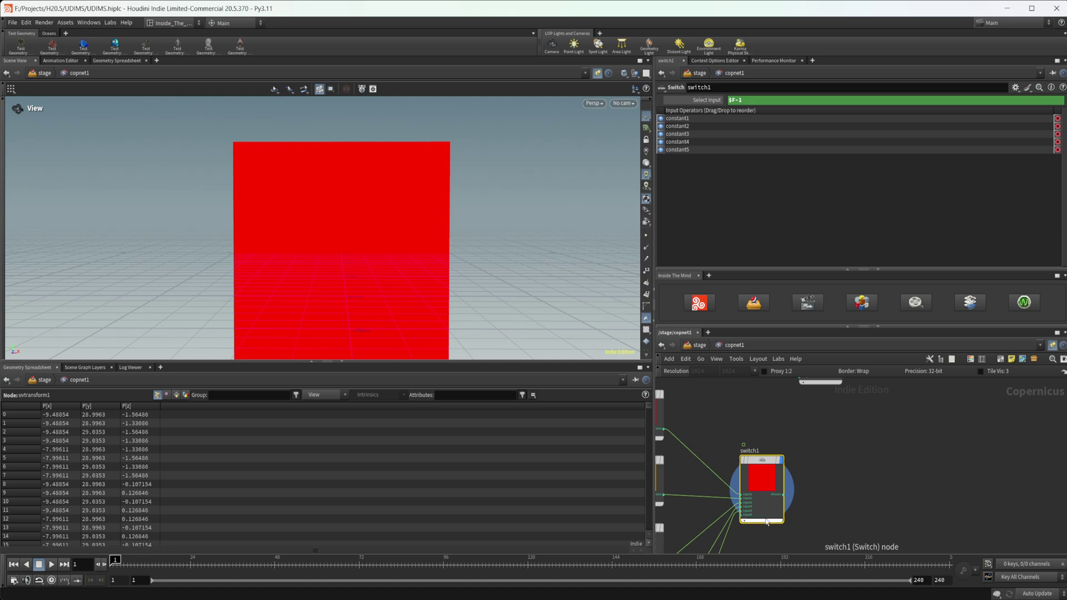
Step: Copy the Switch node and add a ROP Image Output node beside it
key(ctrl+c)
key(Tab)
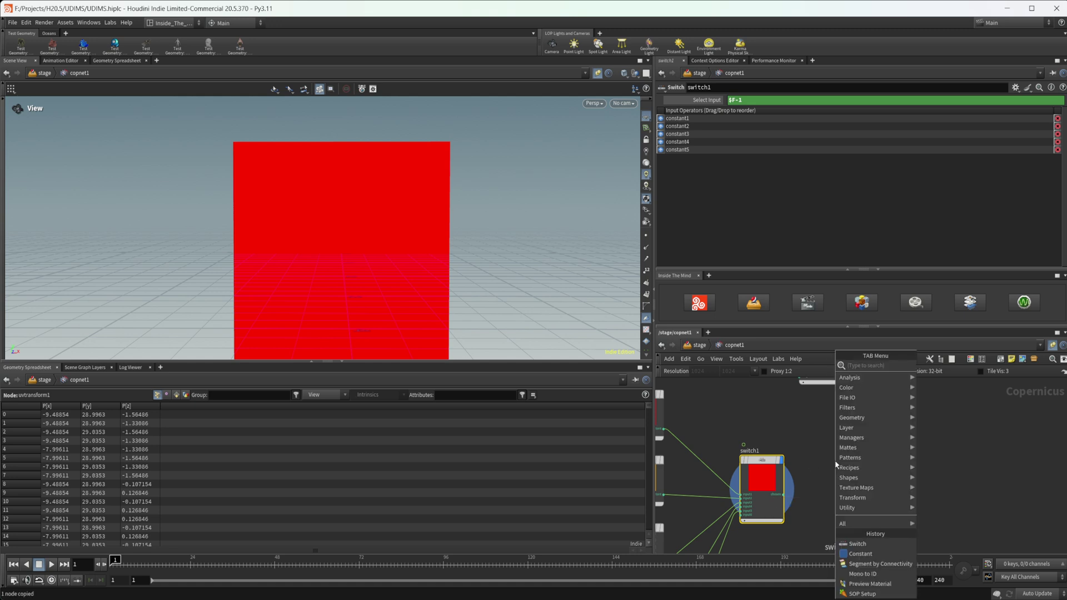
text(rop)
key(Down)
key(Return)
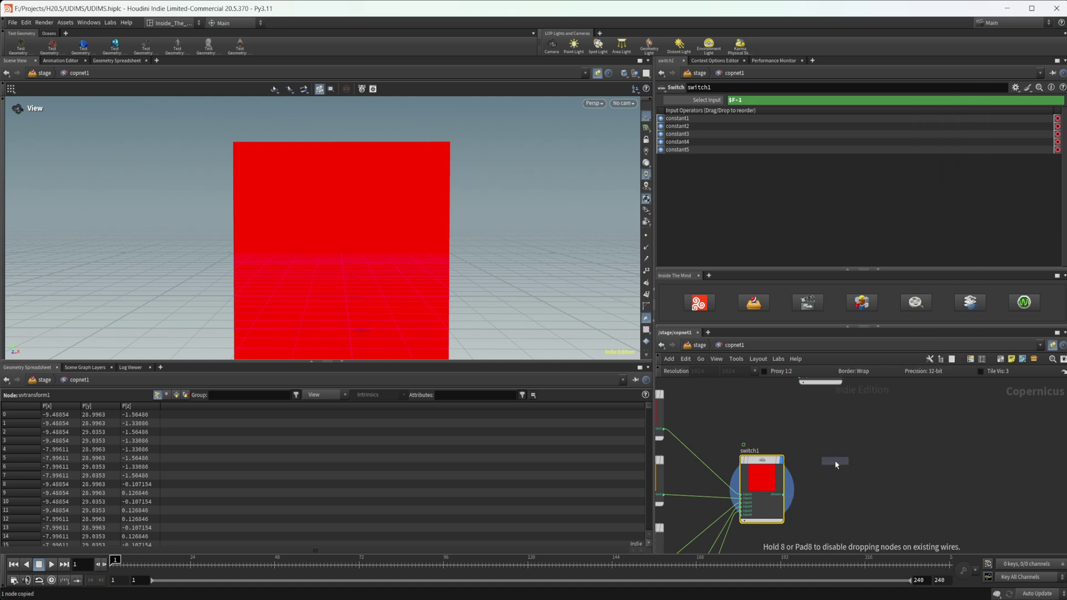
click(834, 460)
Step: Set the ROP Image Output's COP Path to /stage/copnet1/switch1 and place the node beside the Switch
click(750, 151)
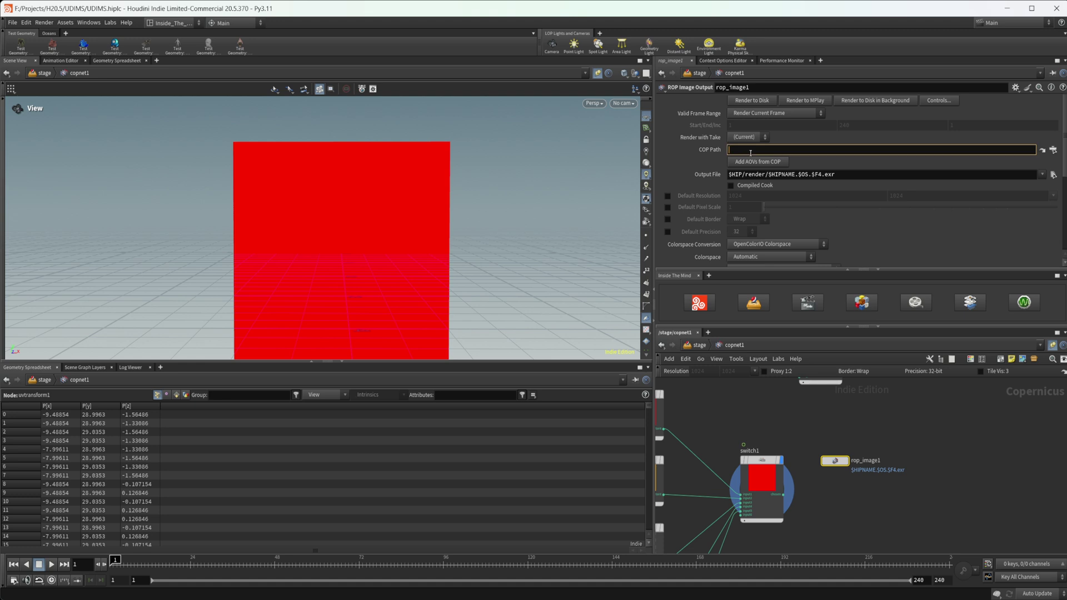
key(ctrl+v)
click(854, 425)
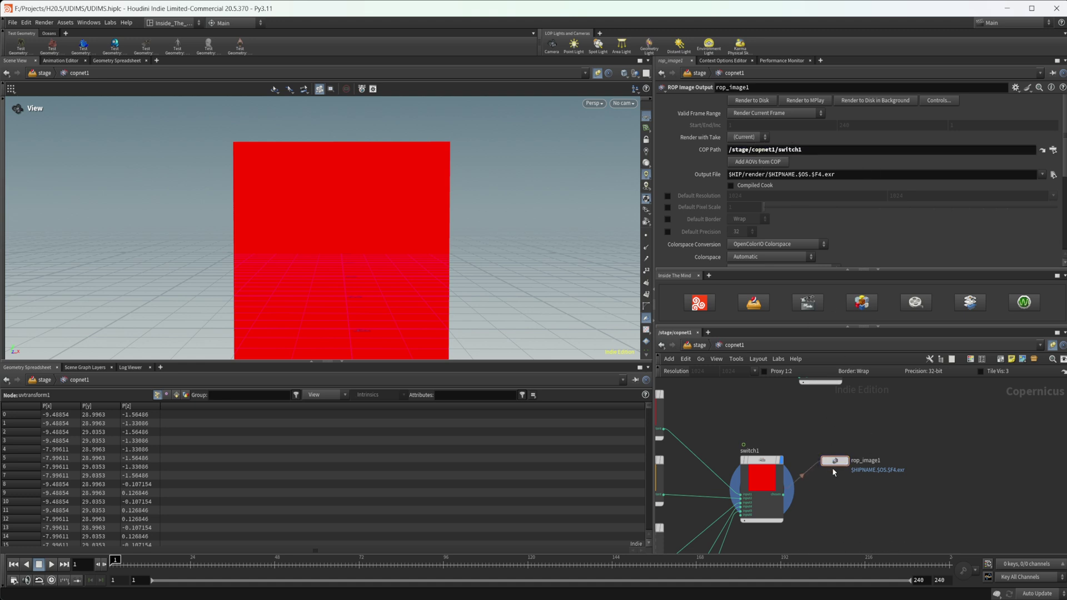
drag(831, 465, 846, 481)
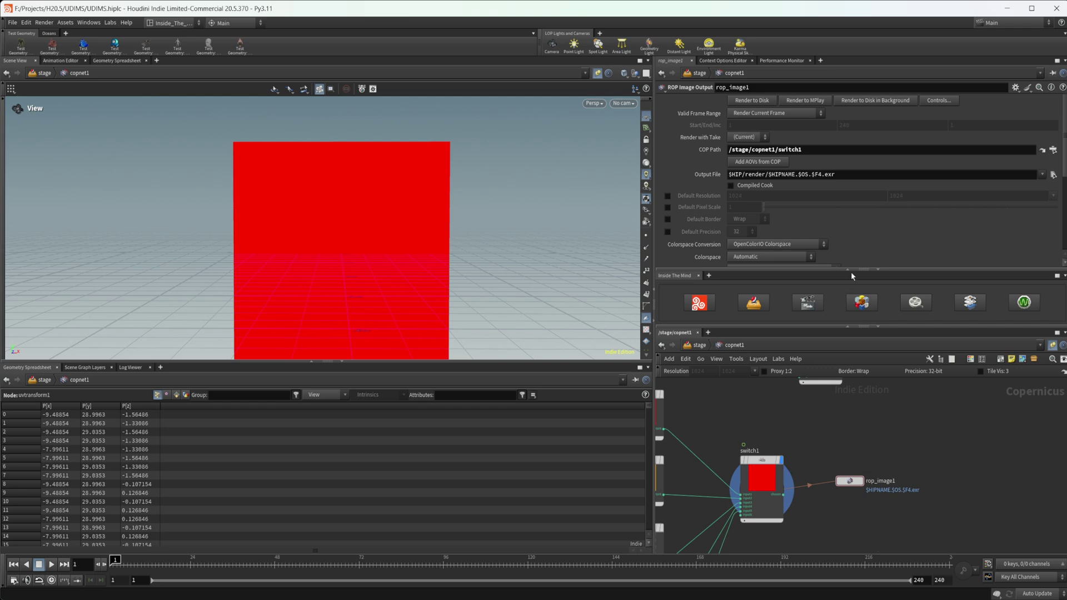
Step: Add an integer parameter with the label and name "tile" above the existing parameters of rop_image1
click(1015, 87)
click(1031, 102)
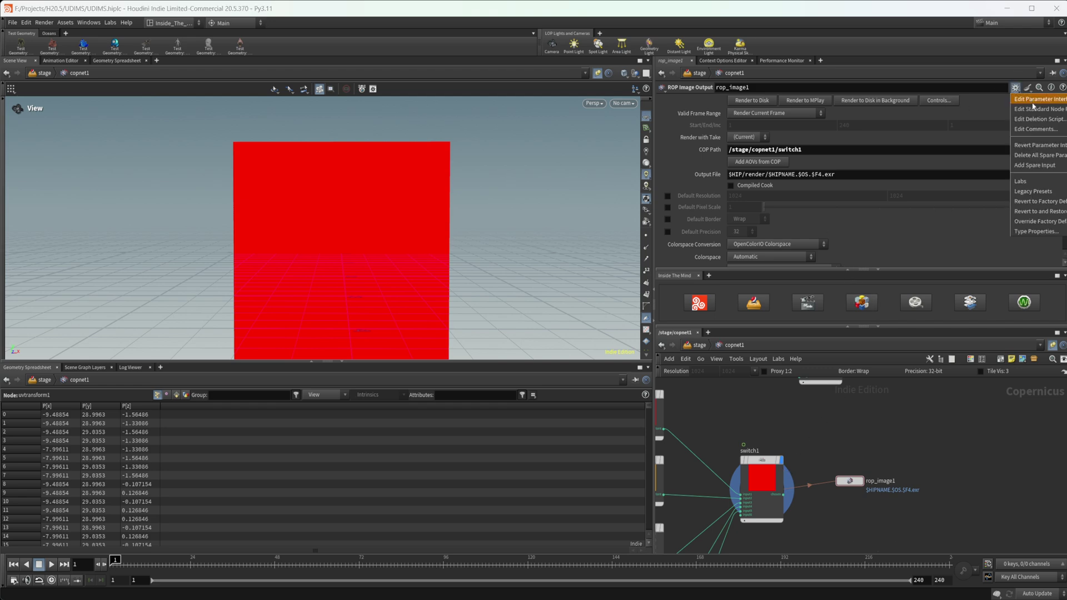
drag(828, 18, 418, 119)
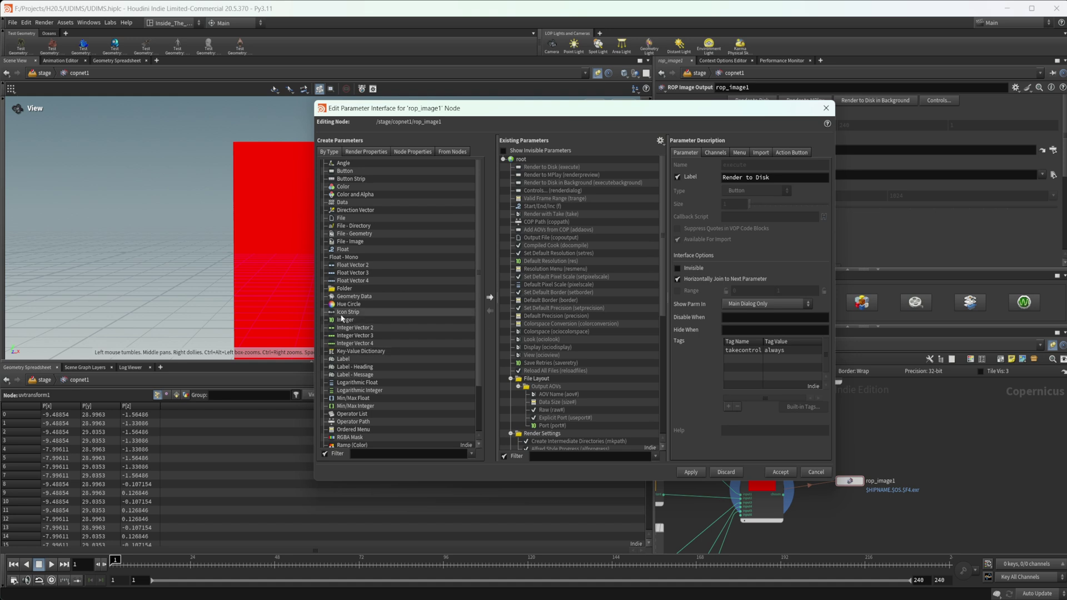
drag(344, 320, 573, 170)
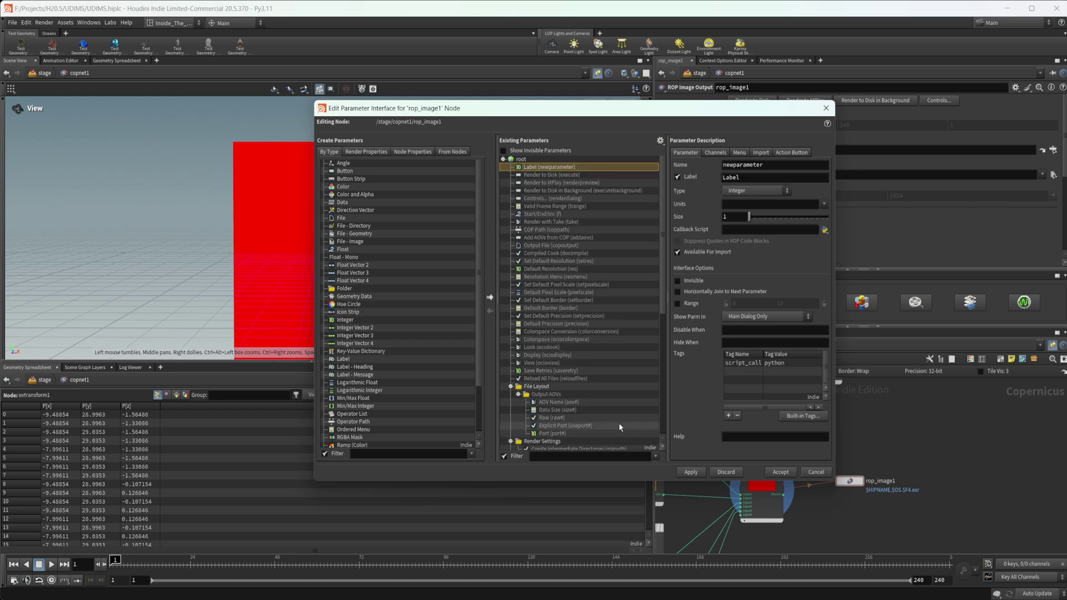
text(tile)
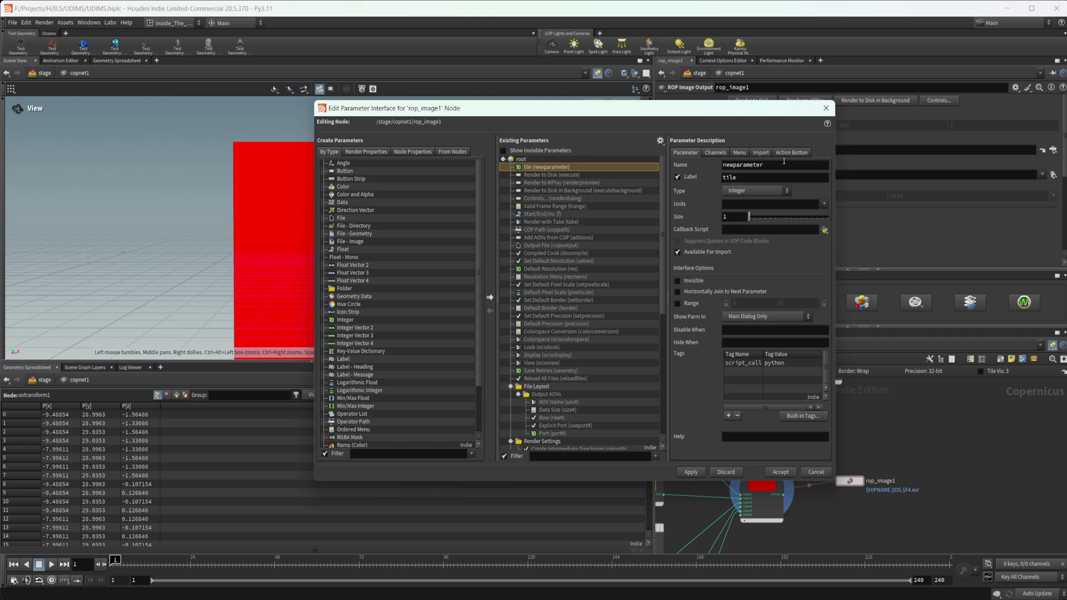
drag(783, 164, 626, 155)
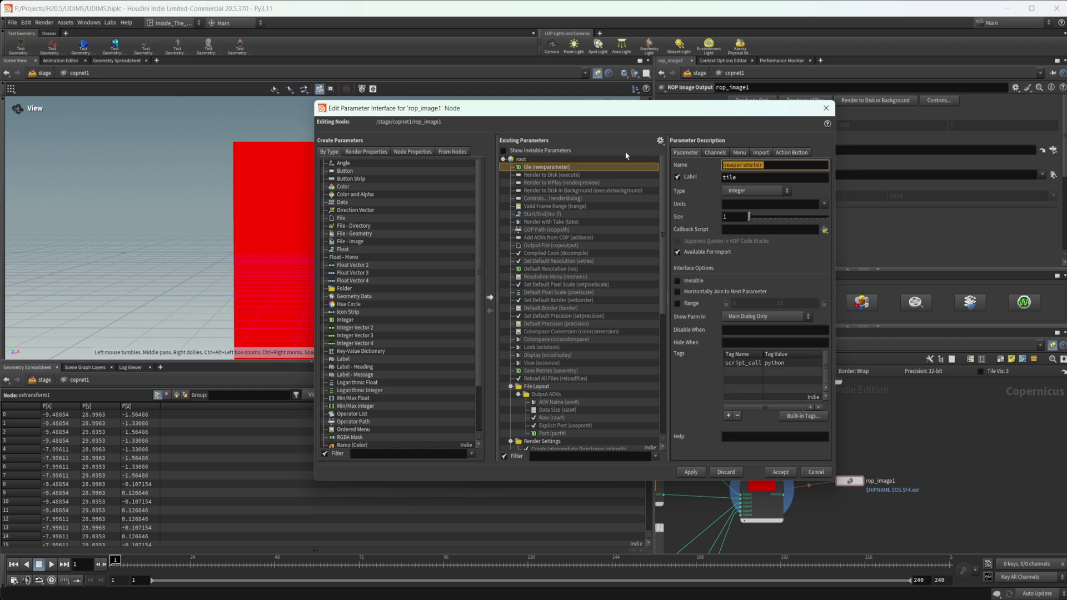
text(tile)
key(Return)
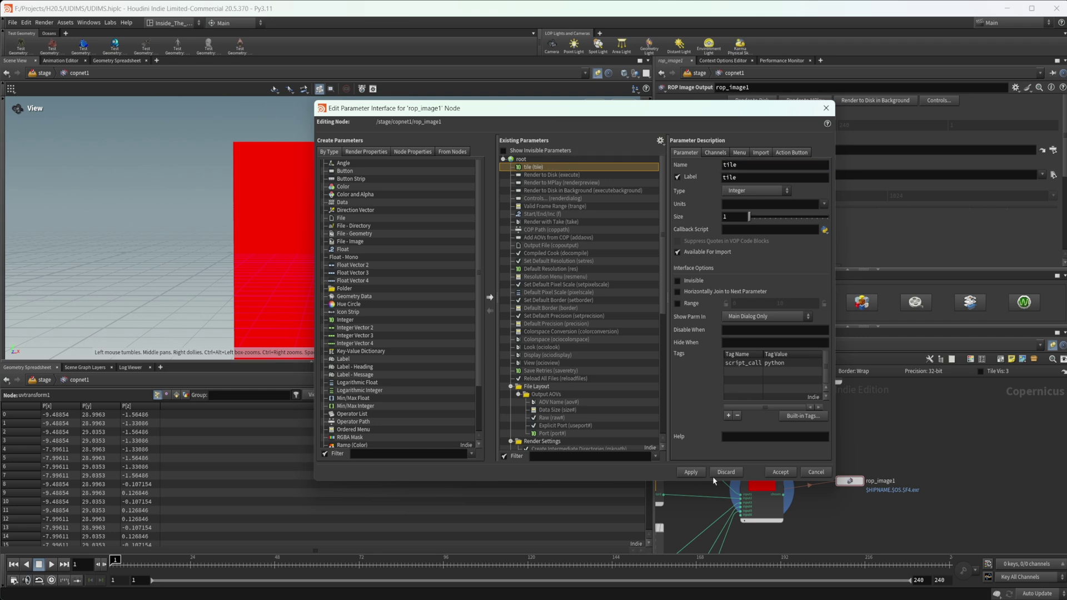
click(690, 471)
click(780, 472)
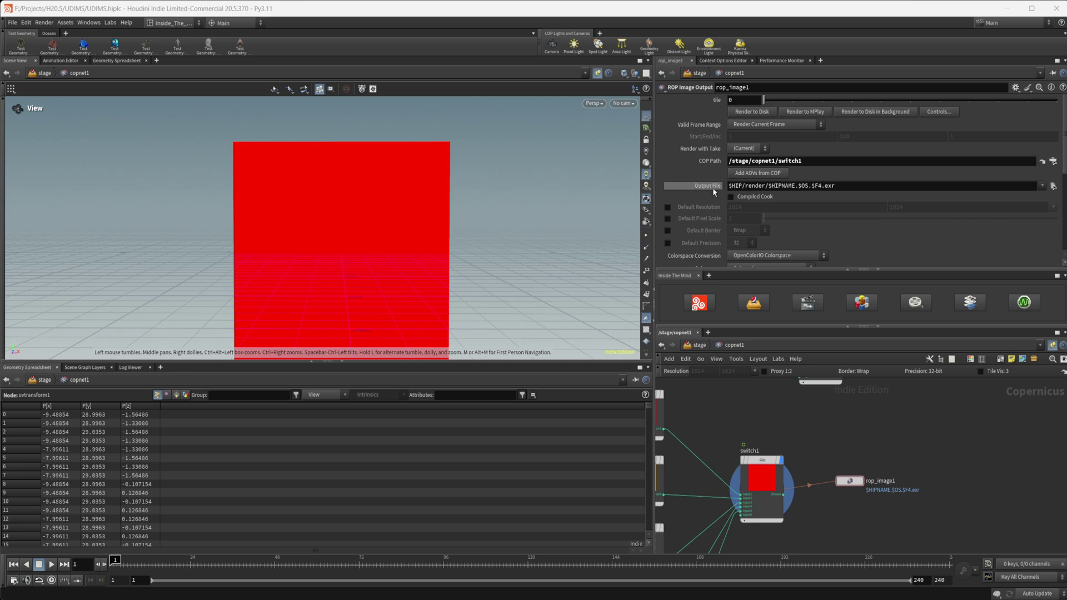
Step: Drive the tile parameter with the expression $F+1000 and show its evaluated value
drag(736, 100, 669, 100)
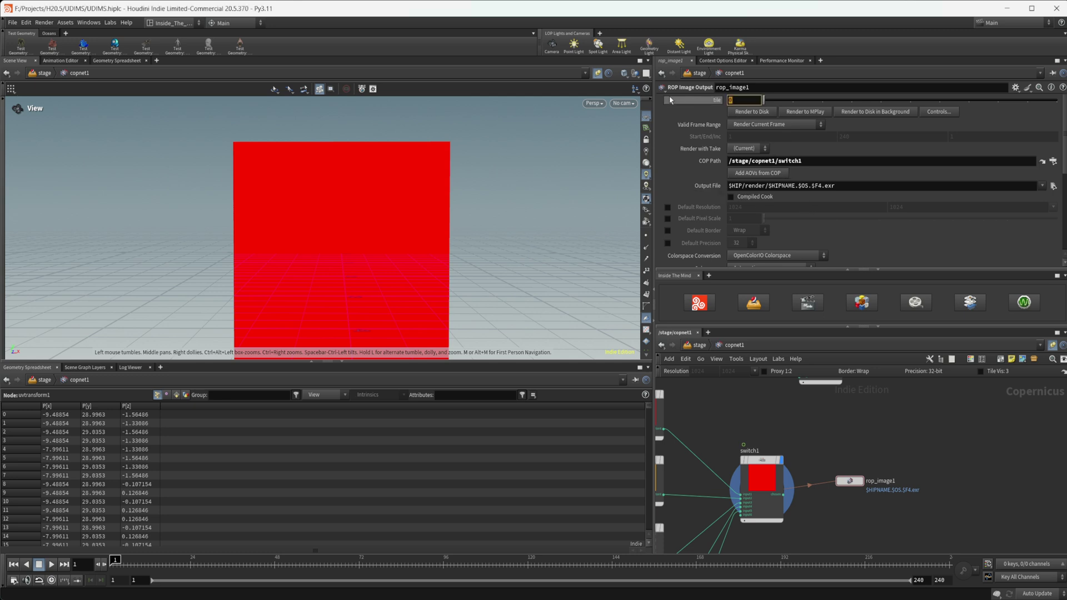
text($F)
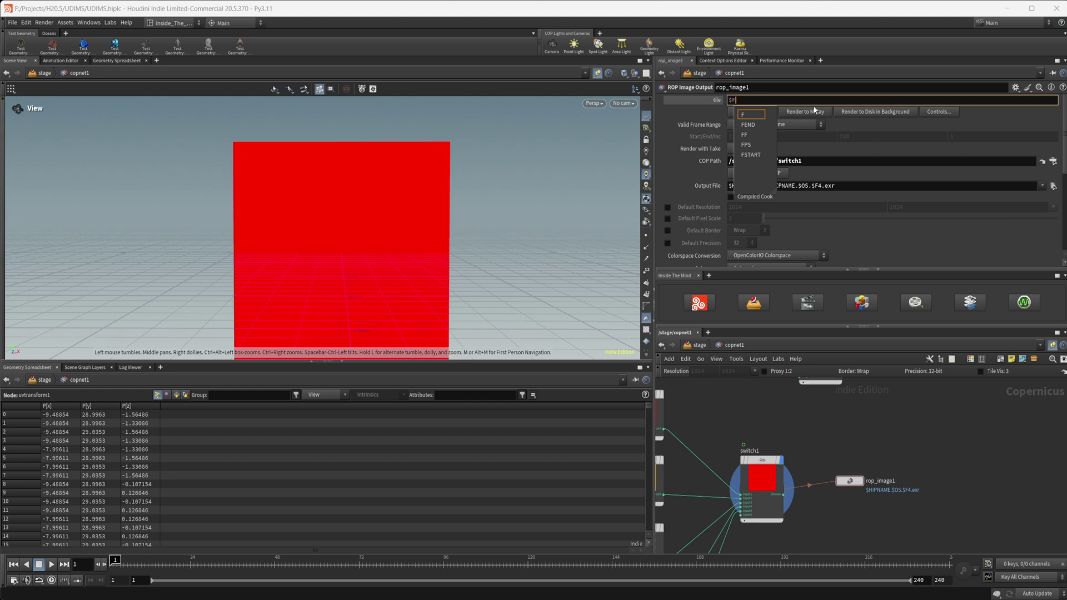
text(+1000)
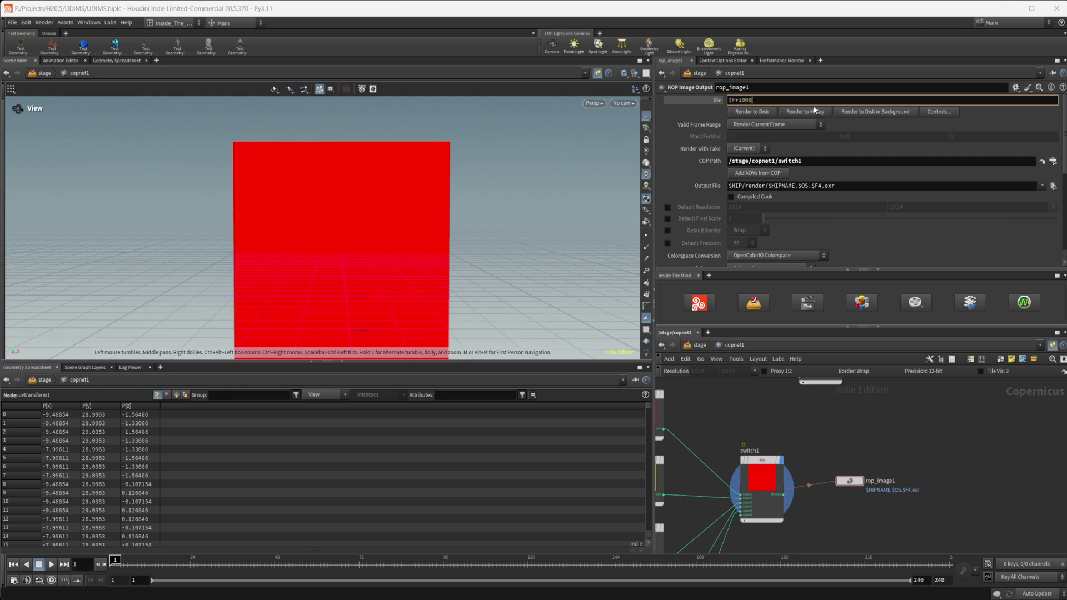
key(Return)
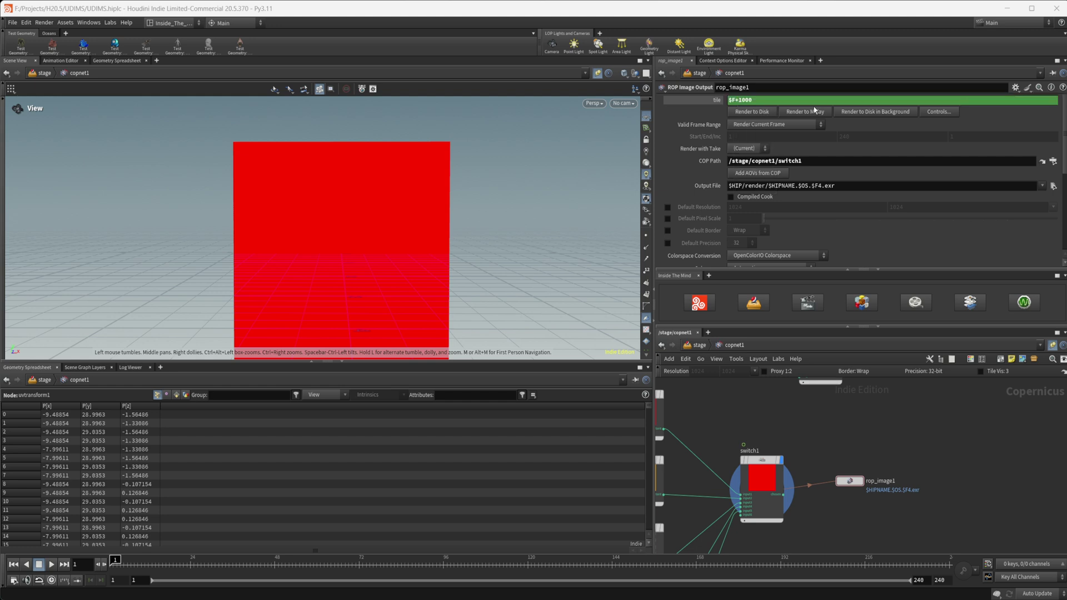
click(725, 102)
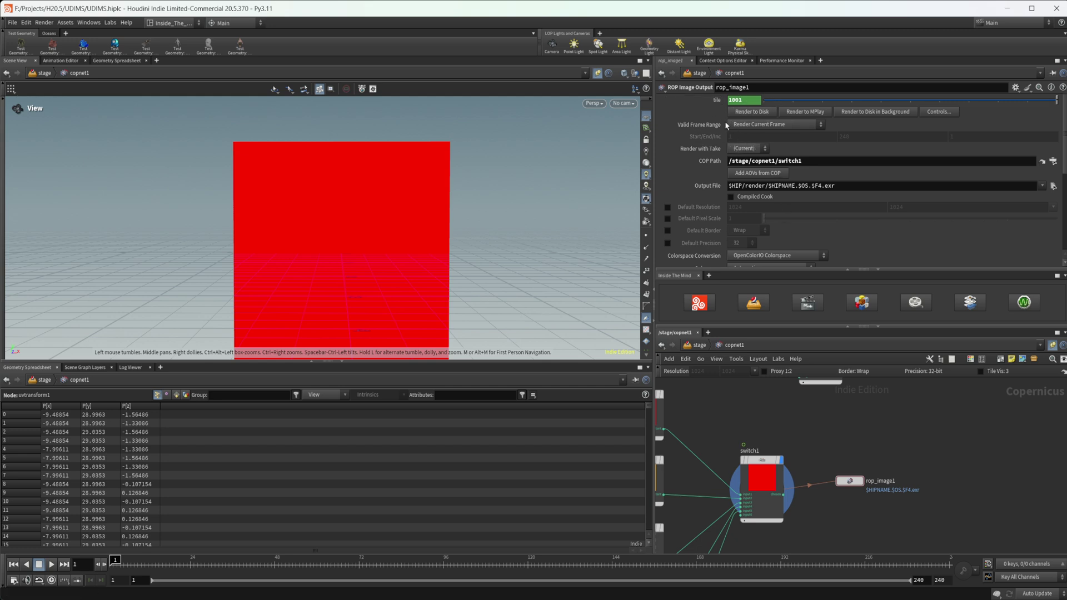
Step: Set the Output File to $HIP/render/$HIPNAME.$OS.base_color.`chs("tile")`.exr so it references the tile parameter
right_click(715, 104)
click(737, 174)
double_click(817, 186)
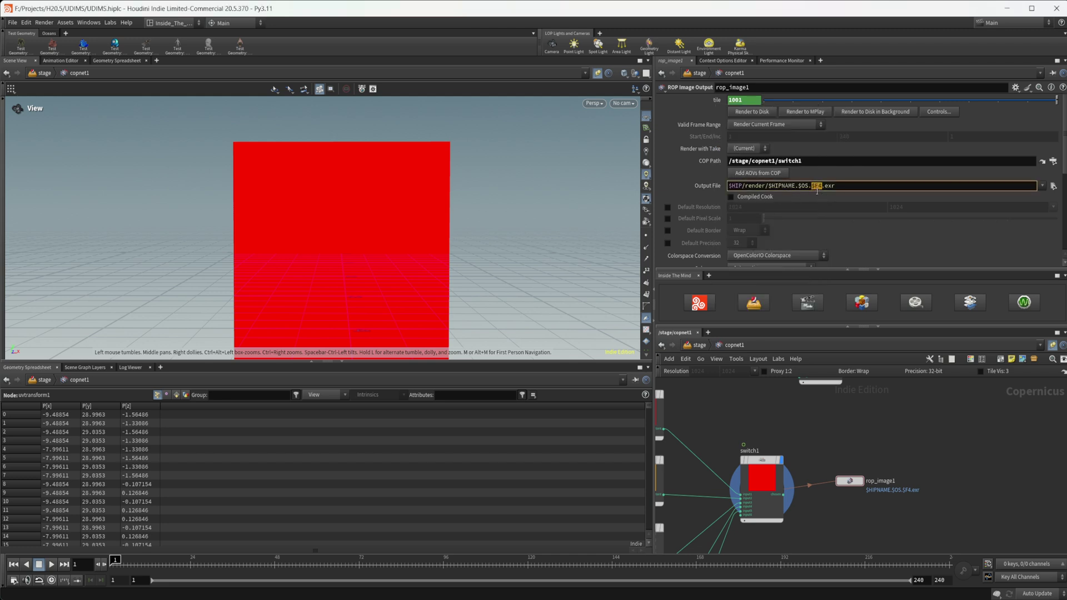
right_click(817, 189)
click(856, 300)
text(base_color.`chs("tile)
key(Return)
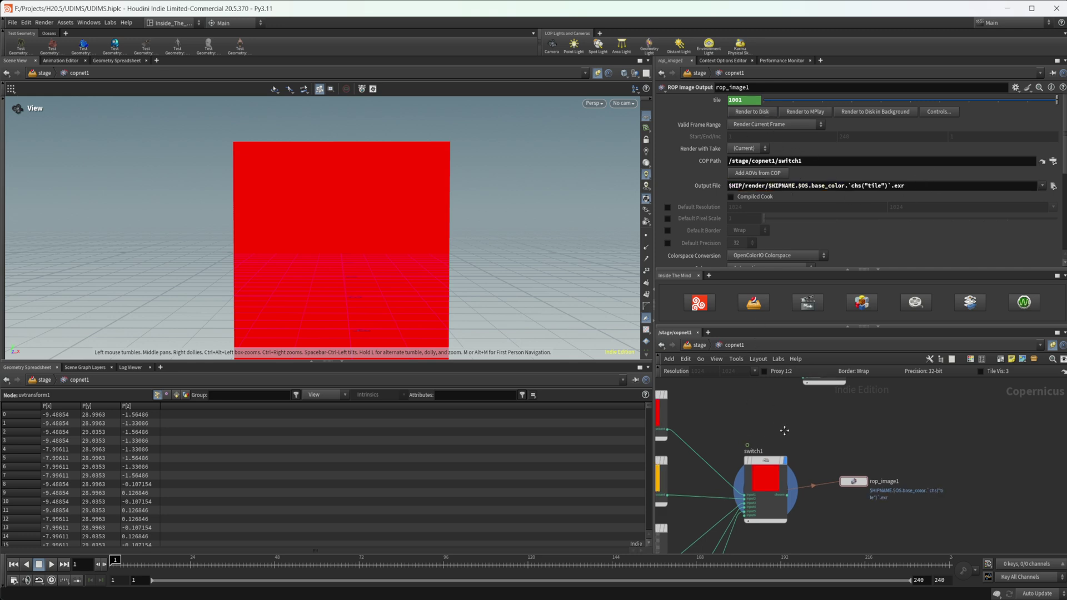
Step: Return to the stage network and add a Material Library node below sopcreate1
key(u)
key(Tab)
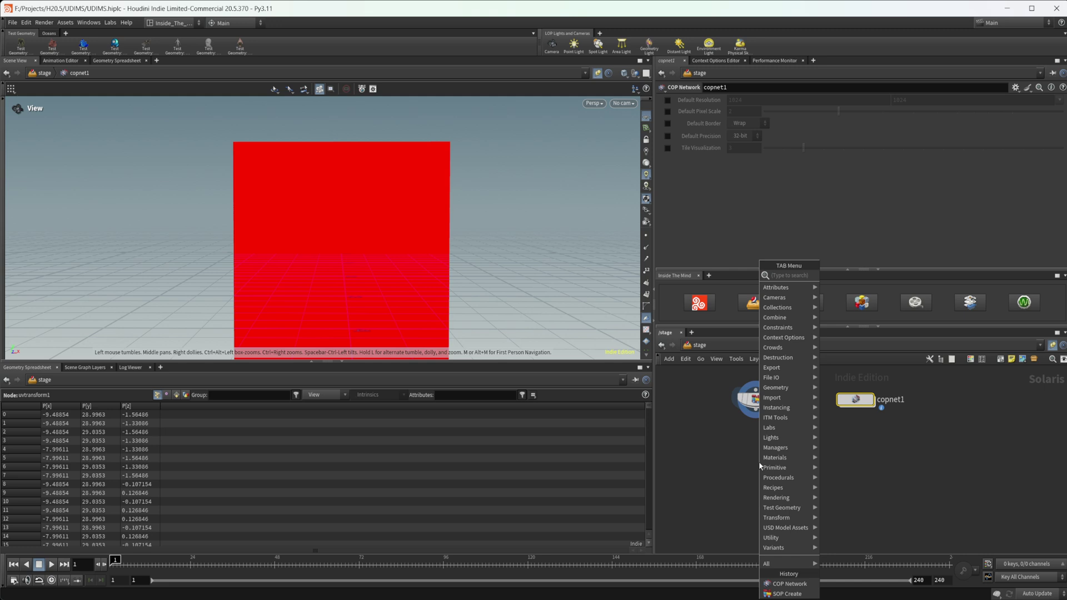
text(mat)
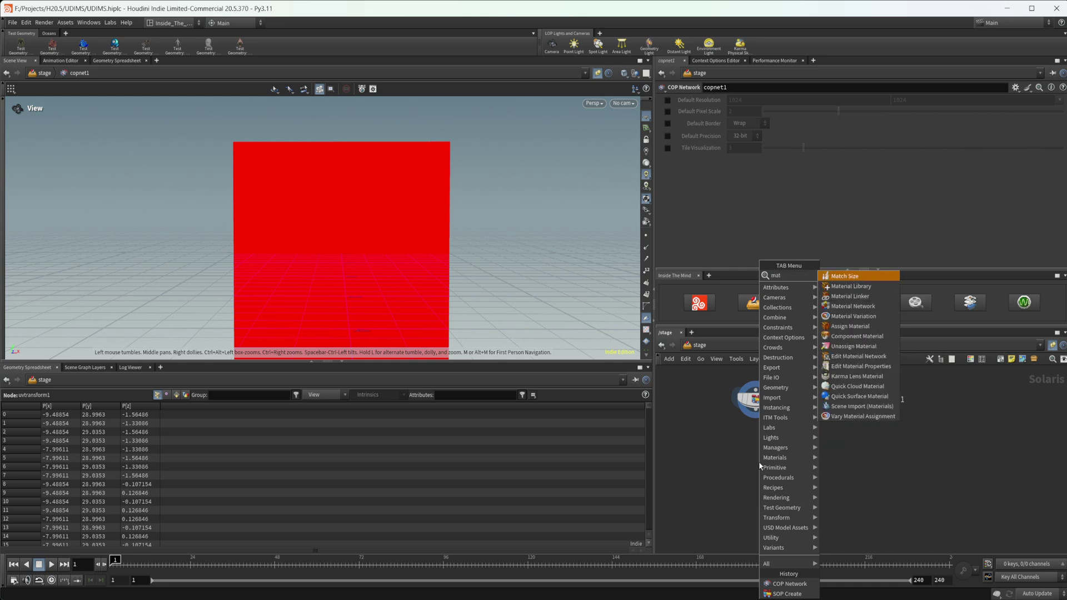
key(Down)
key(Return)
click(759, 461)
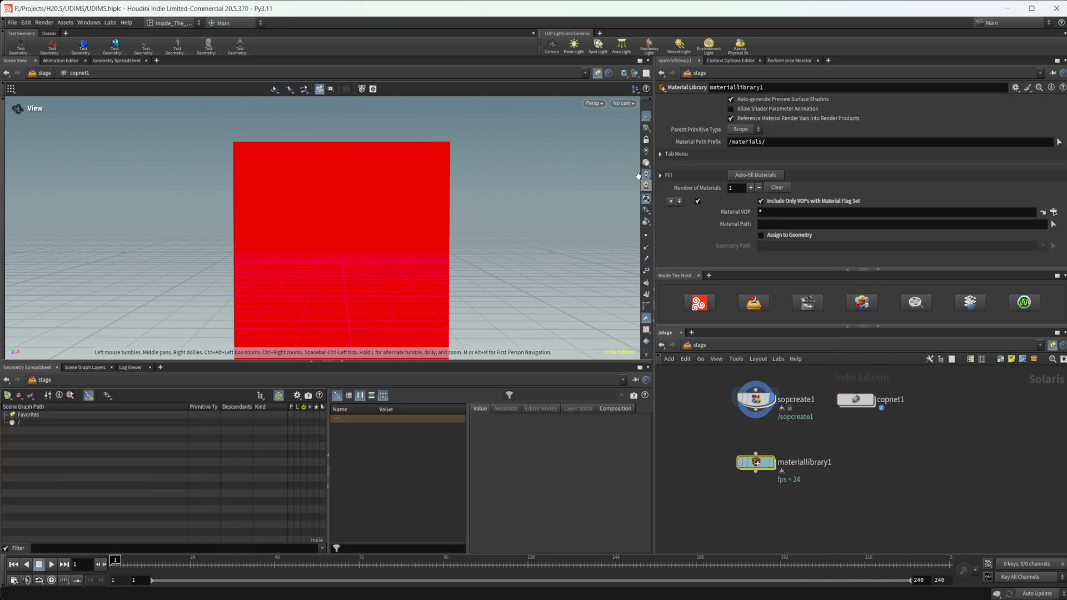
Step: Unpin the scene view to show the whole building and wire sopcreate1 into the Material Library
click(598, 75)
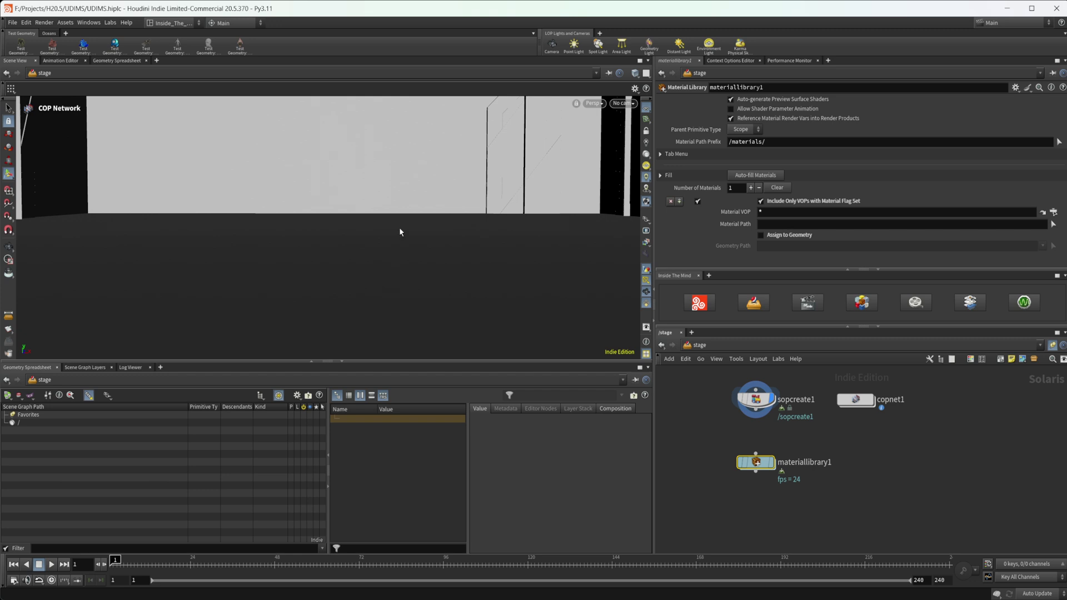
alt+right_drag(436, 229, 257, 331)
alt+drag(257, 331, 361, 289)
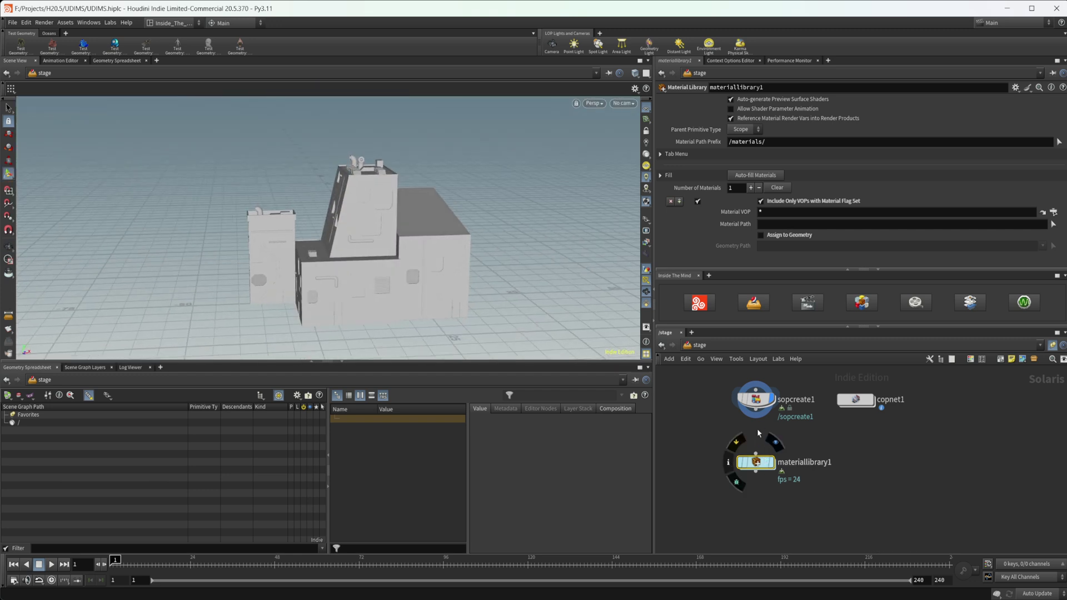
drag(756, 422, 756, 456)
Step: Add a Material Linker node below the Material Library and wire the library's output into it
key(Tab)
text(m)
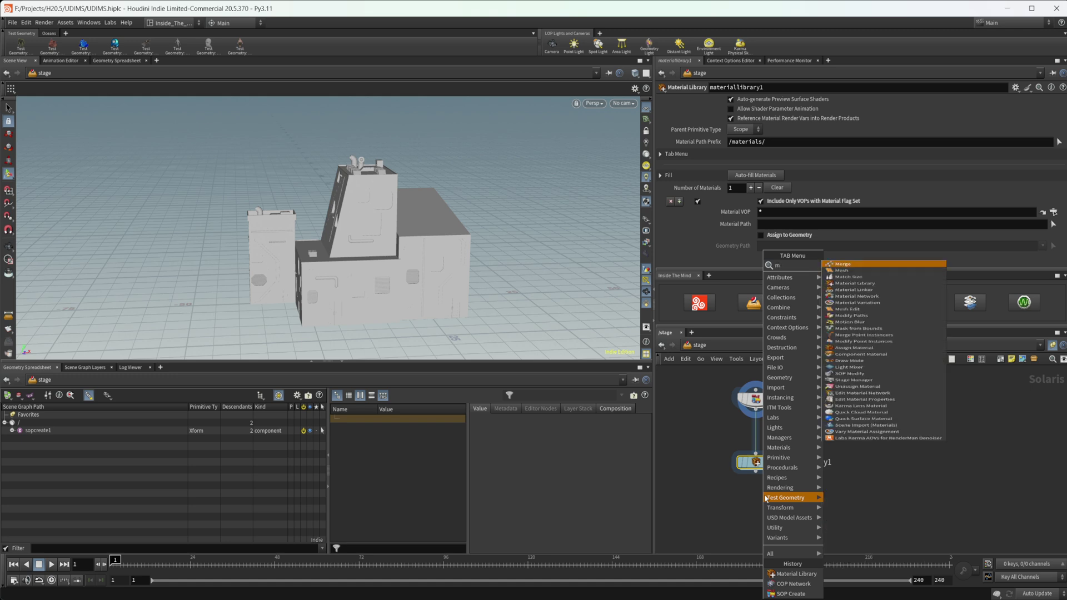
text(at li)
key(Down)
key(Return)
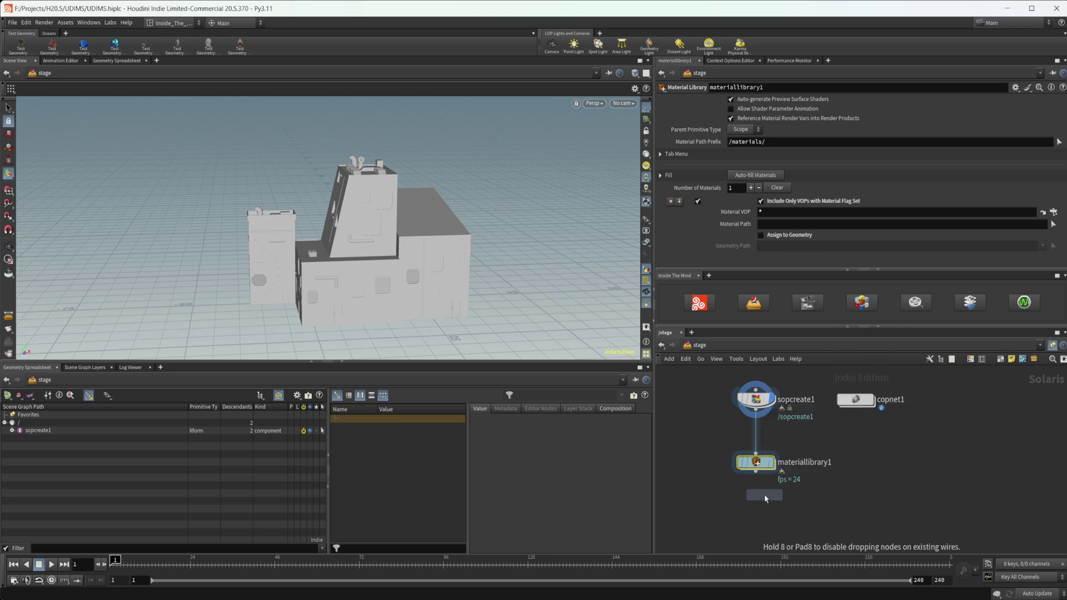
click(764, 494)
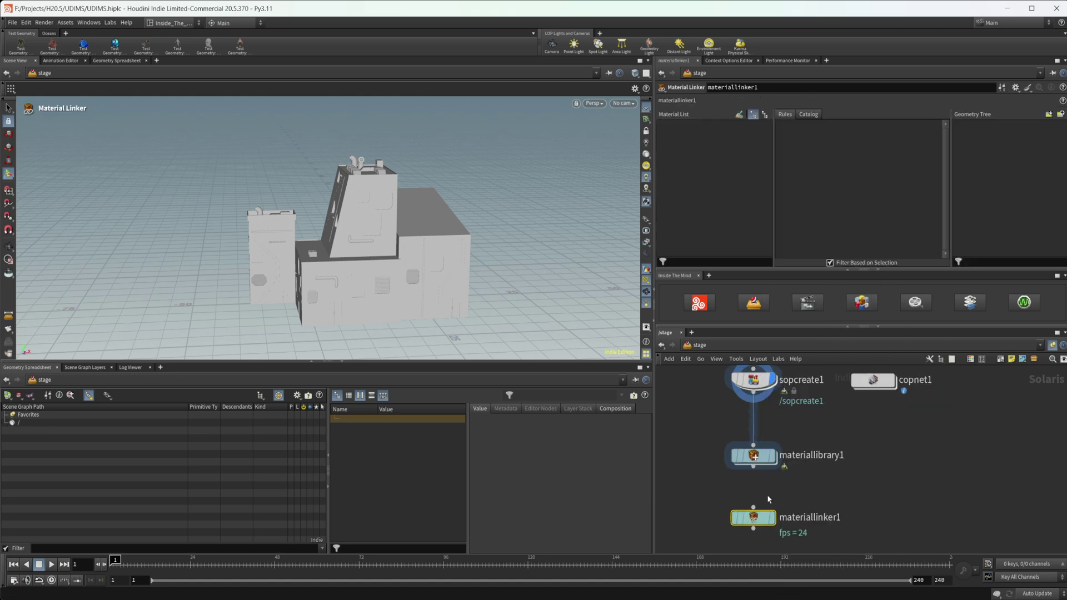
drag(753, 506, 753, 467)
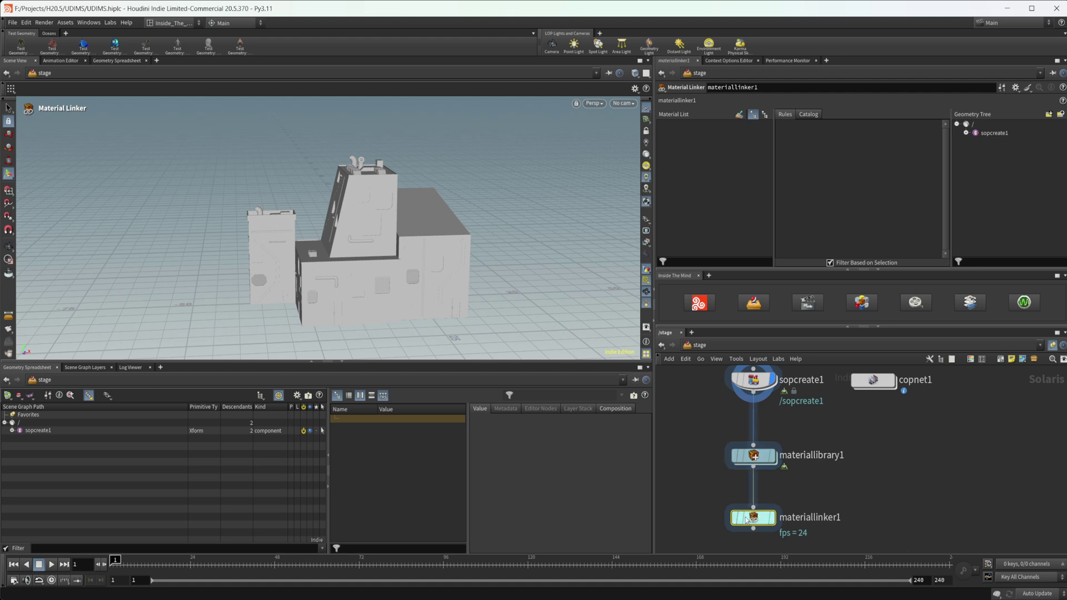
Step: Add a Karma Material Builder inside materiallibrary1 and enter its network
double_click(755, 461)
key(Tab)
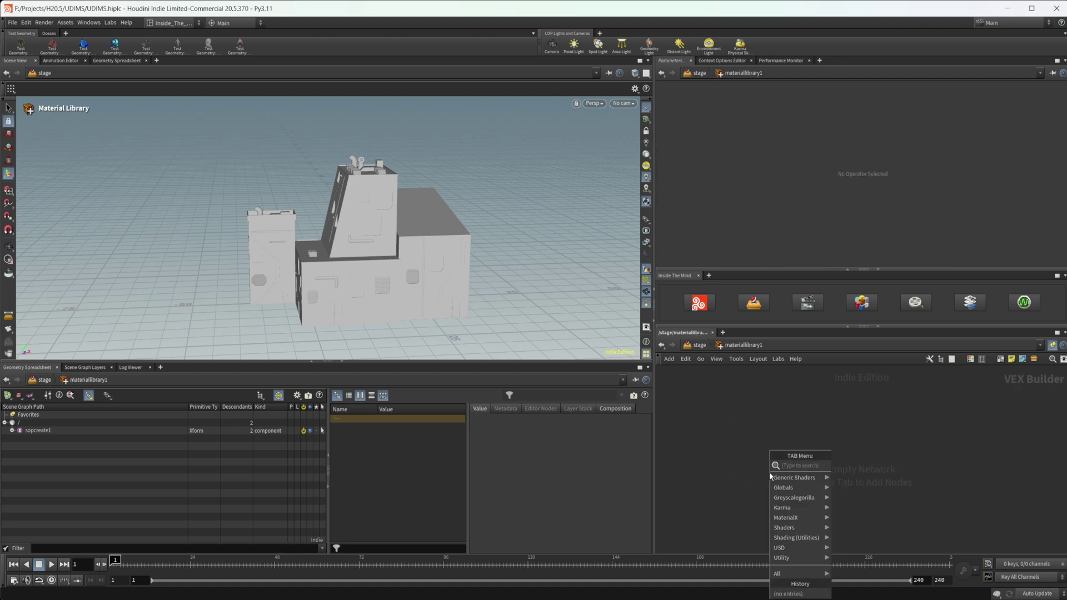
text(kar)
key(Down)
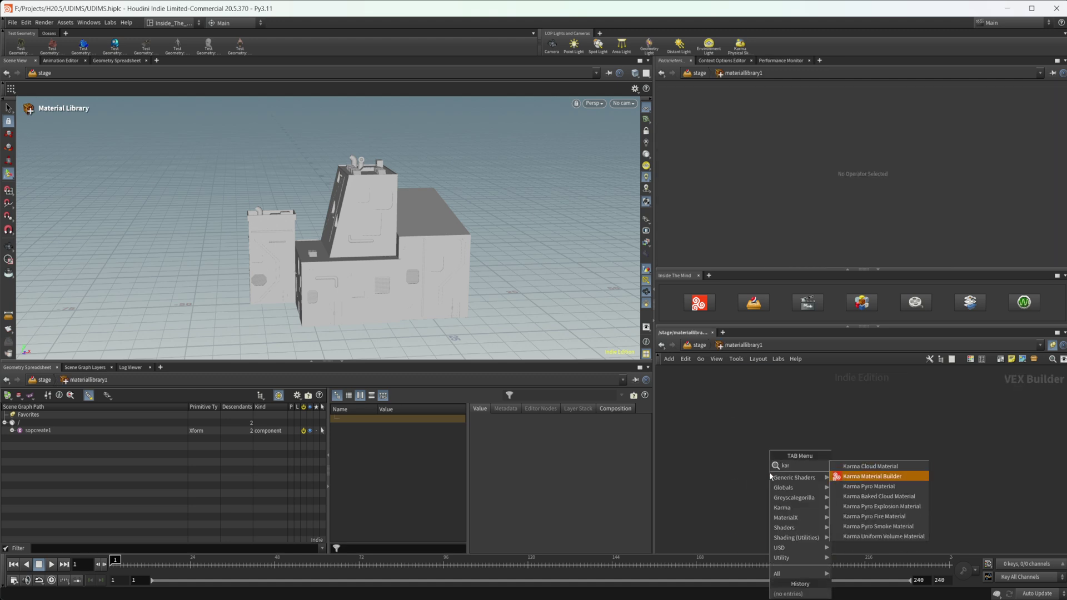
key(Return)
click(769, 472)
Step: Add a MtlX Image node below the subnet inputs of the Karma material
key(Tab)
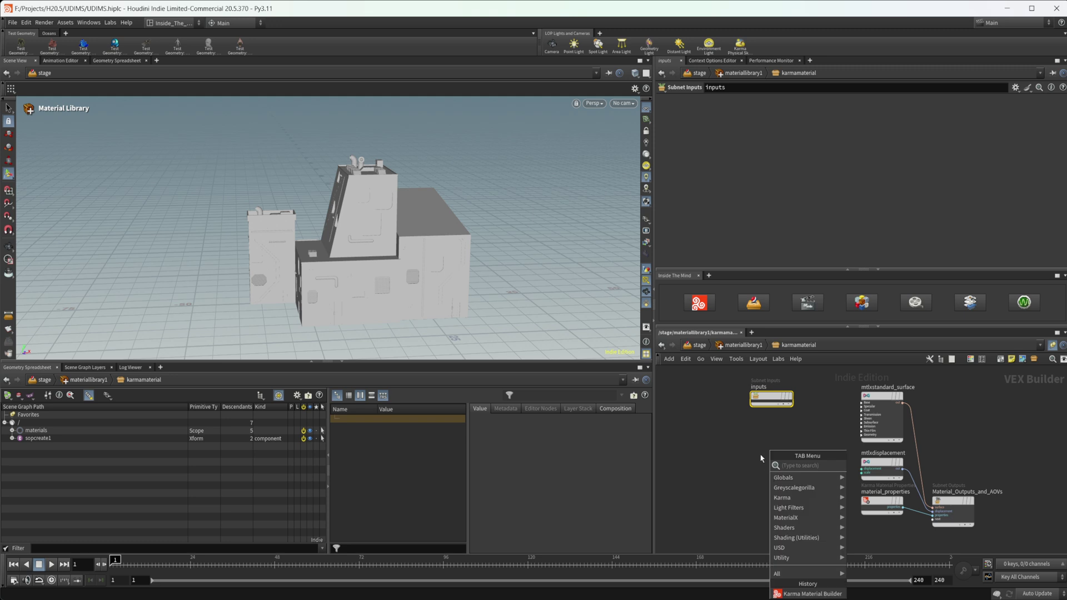
text(ima)
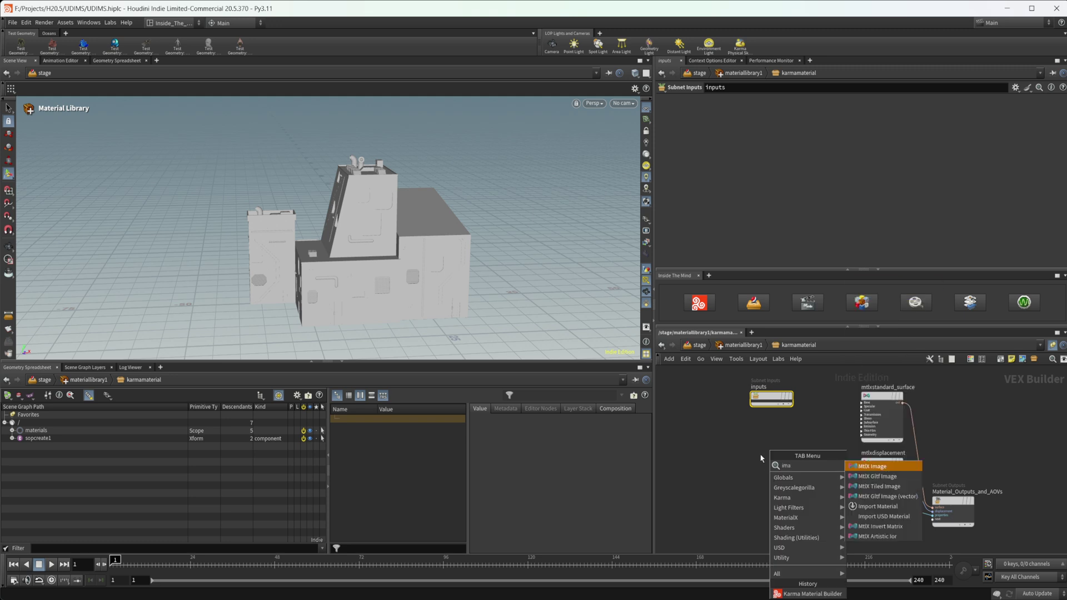
key(Return)
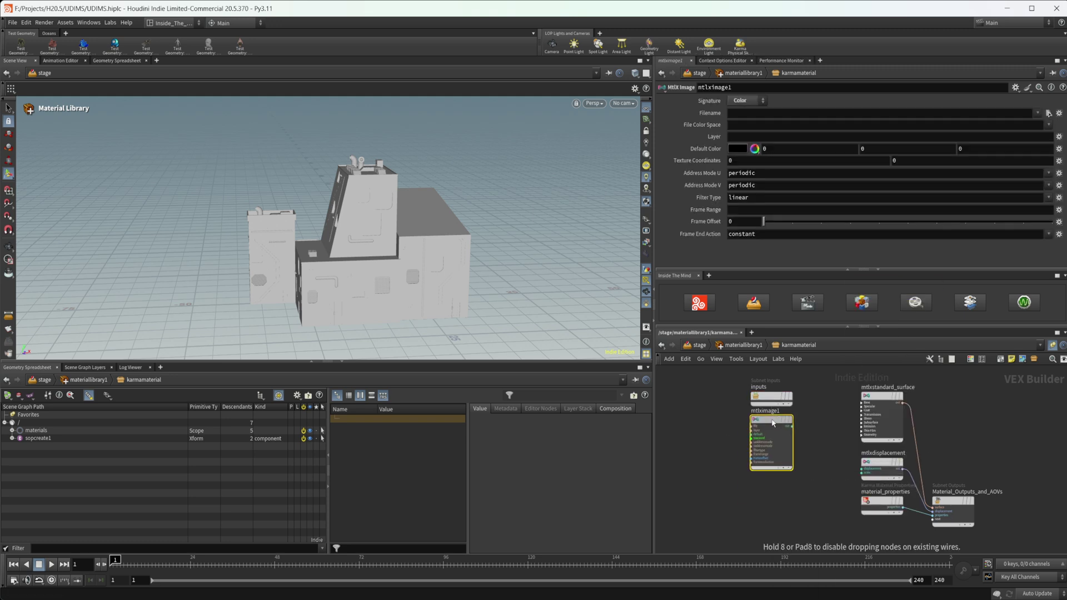
click(772, 422)
scroll(773, 425, up, 2)
Step: Wire the MtlX Image's output into the Base group of mtlxstandard_surface
click(800, 426)
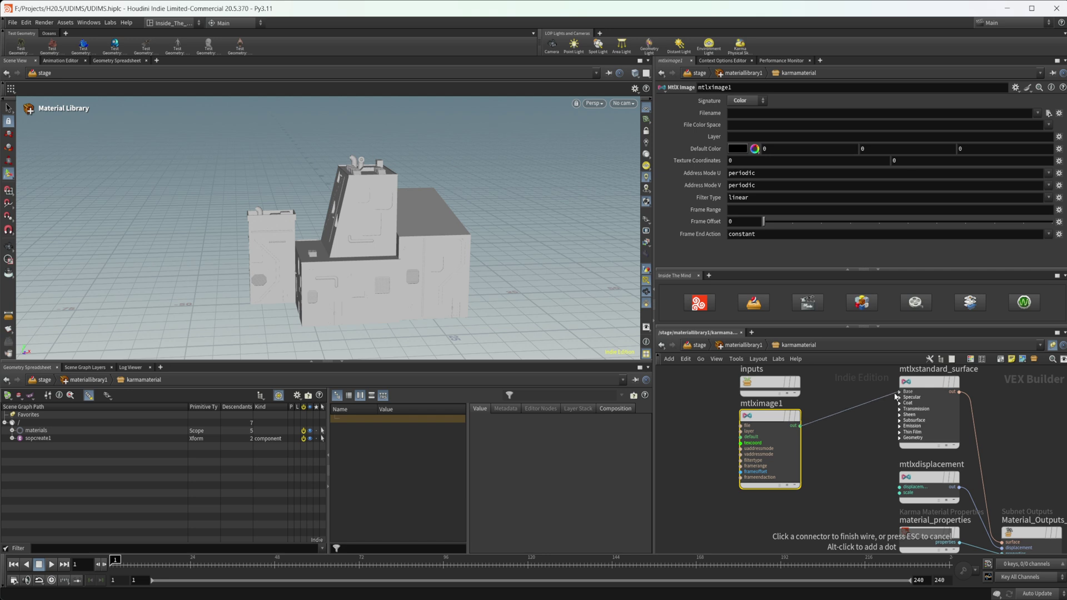
click(898, 392)
click(956, 420)
middle_drag(844, 463, 790, 501)
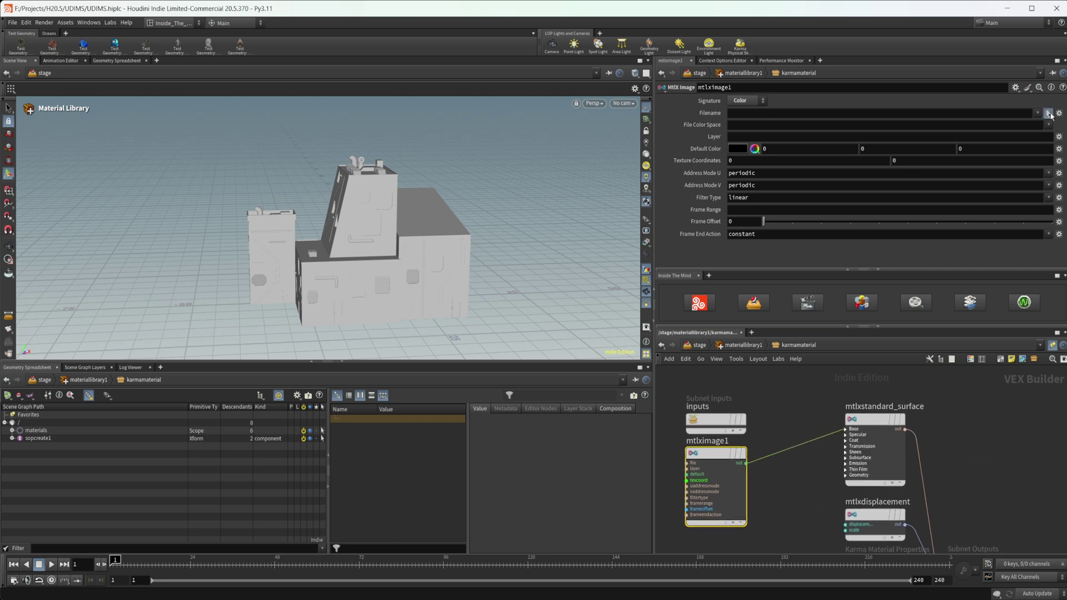
click(1048, 113)
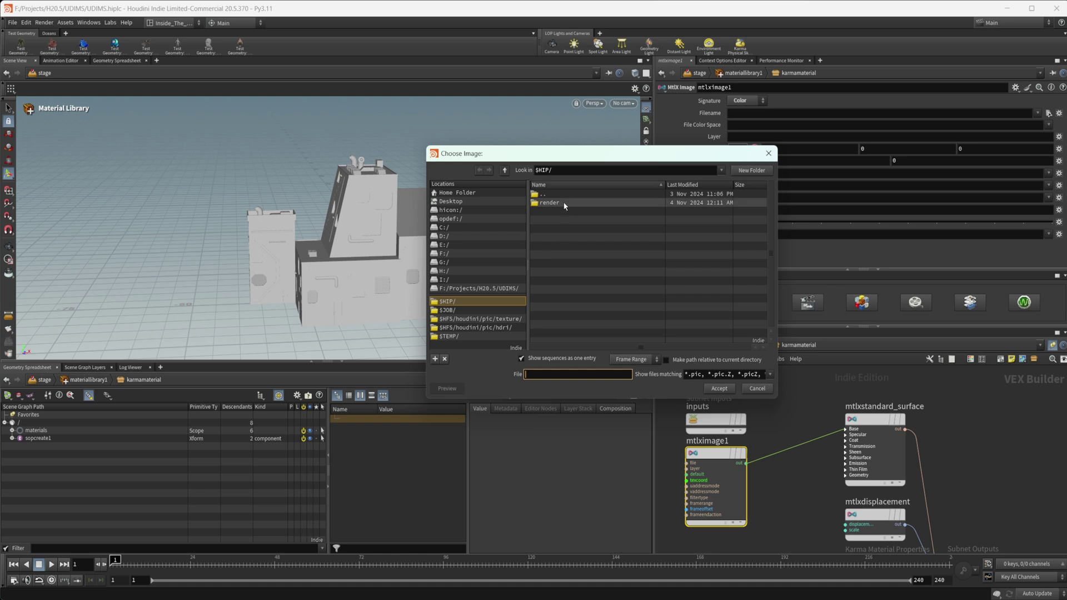
double_click(544, 202)
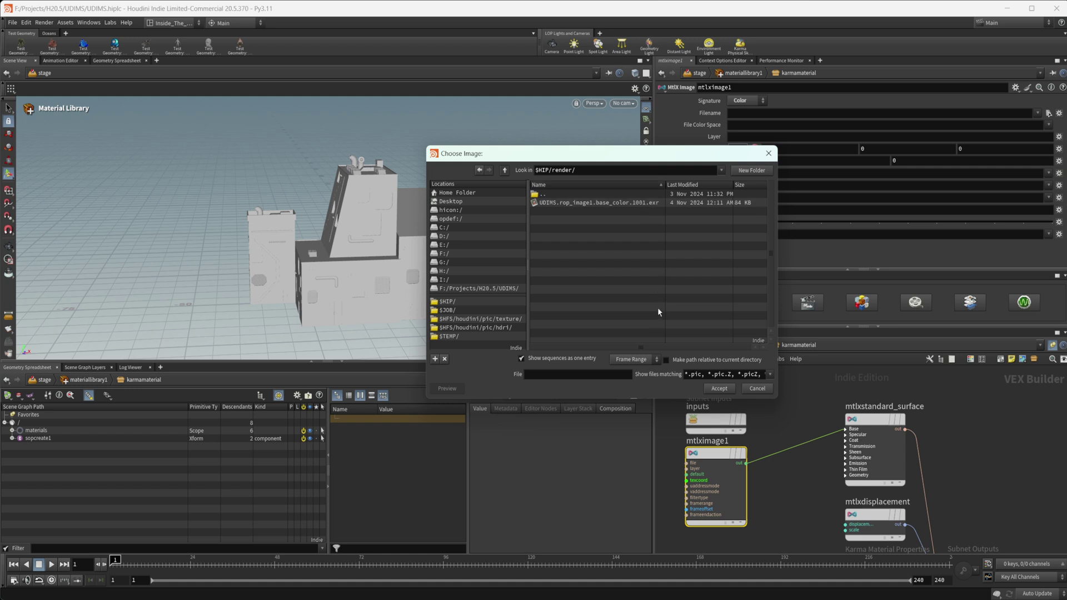
click(547, 360)
click(545, 361)
key(Escape)
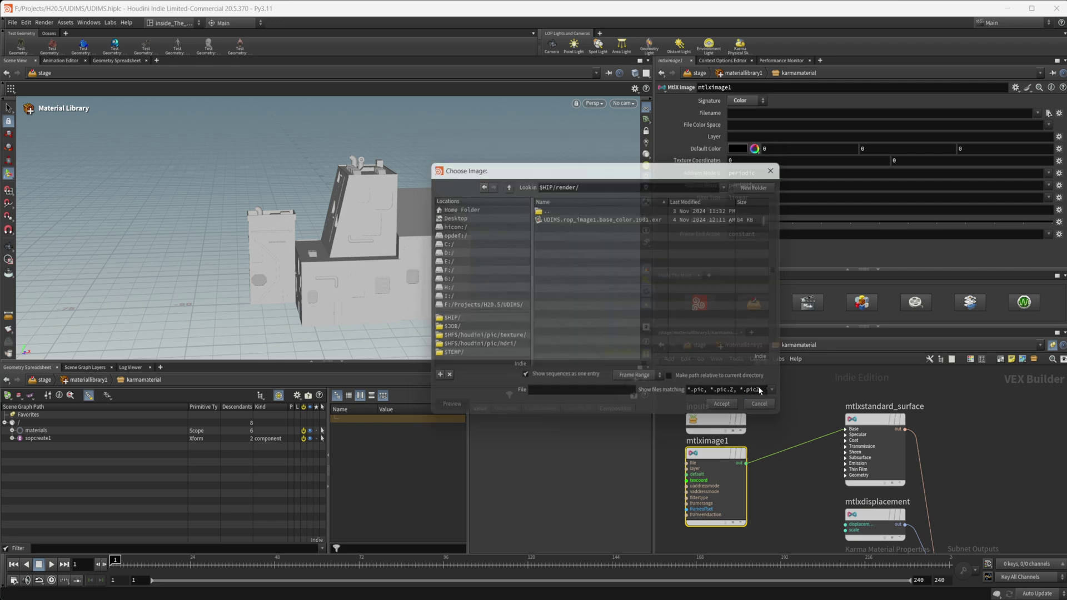
Step: Return to the stage, enter copnet1 and set rop_image1's Valid Frame Range to Render Frame Range
click(699, 345)
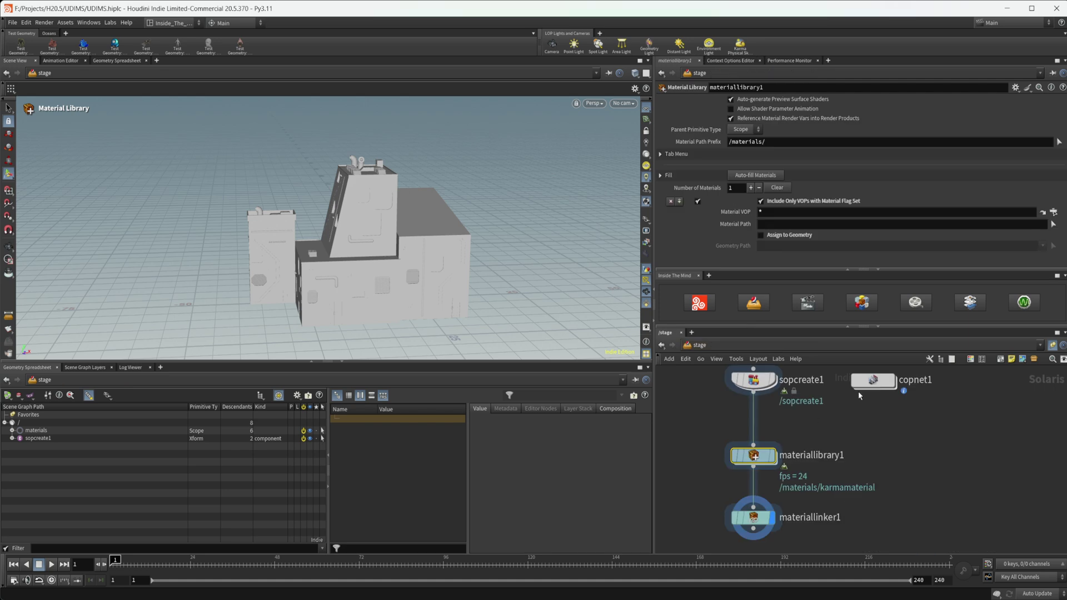
click(870, 378)
double_click(869, 378)
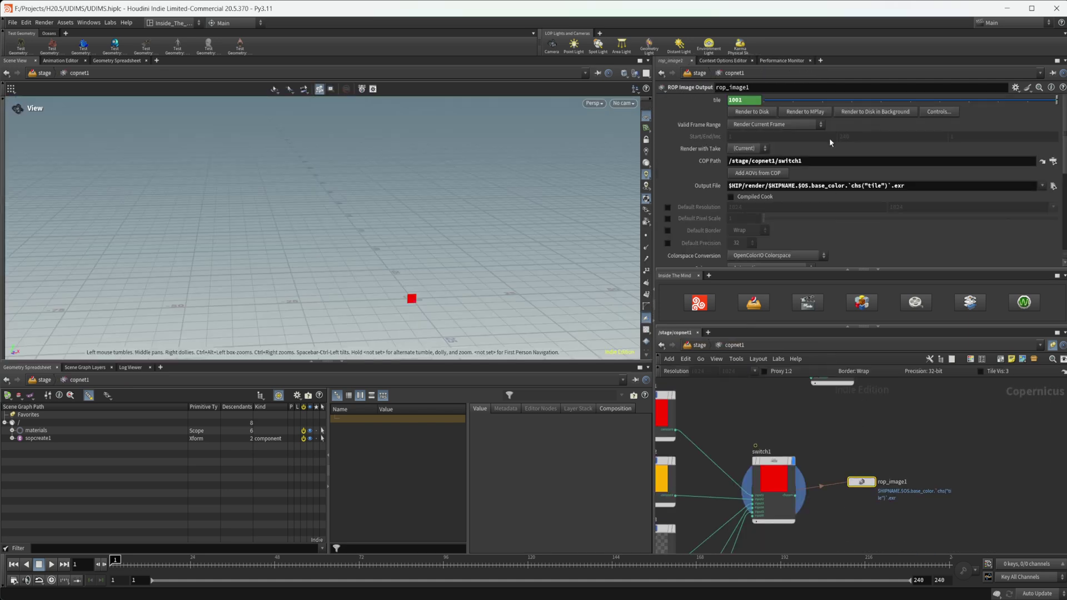
click(819, 125)
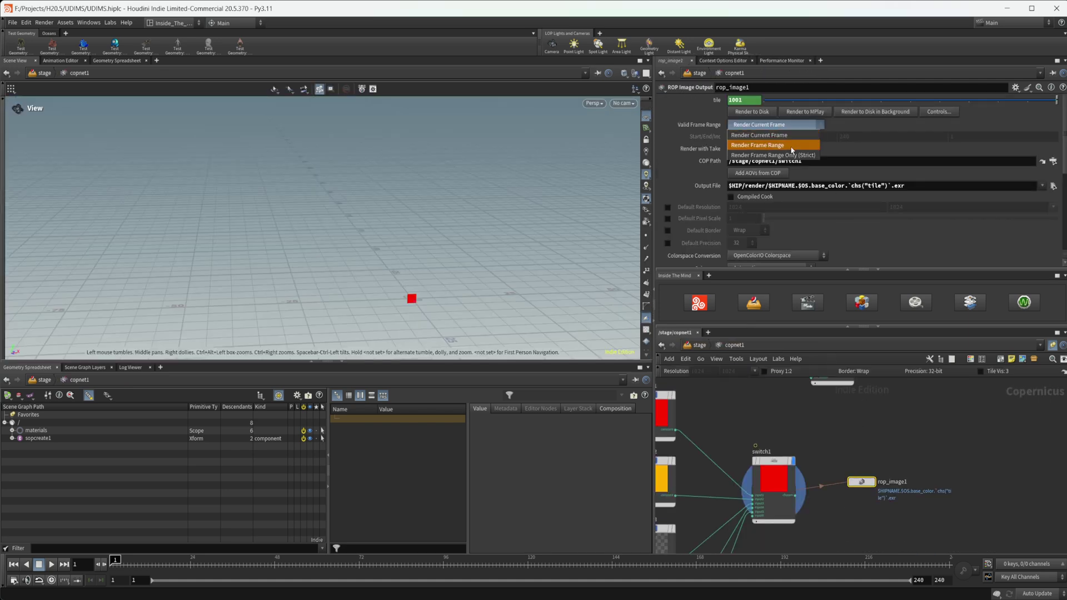
click(791, 149)
Step: Delete the channel on rop_image1's end frame, set the end frame to 5 and render the tiles to disk
right_click(880, 133)
right_click(886, 140)
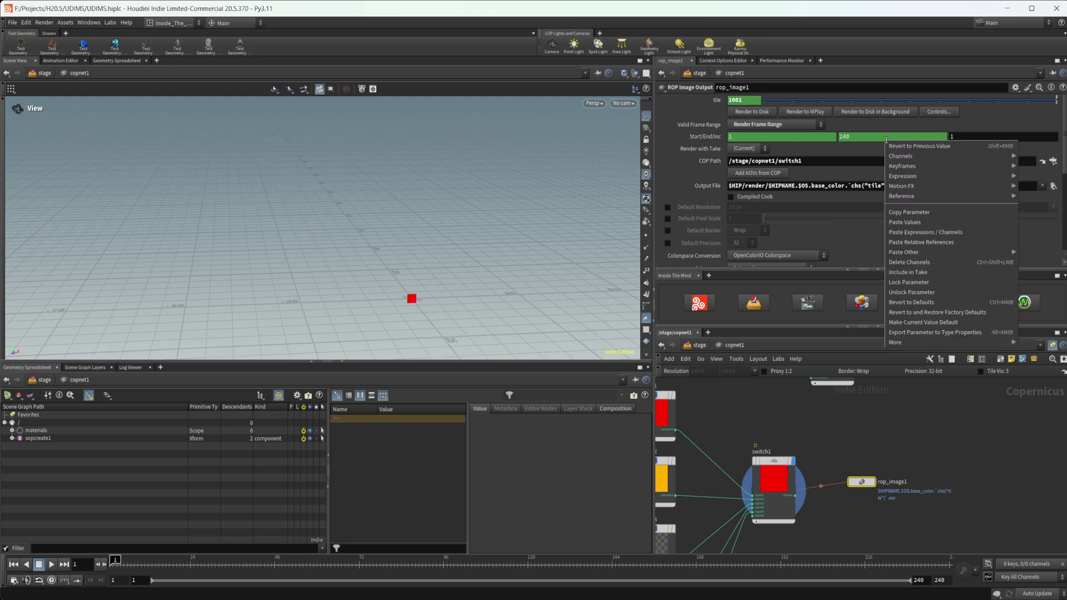
click(927, 262)
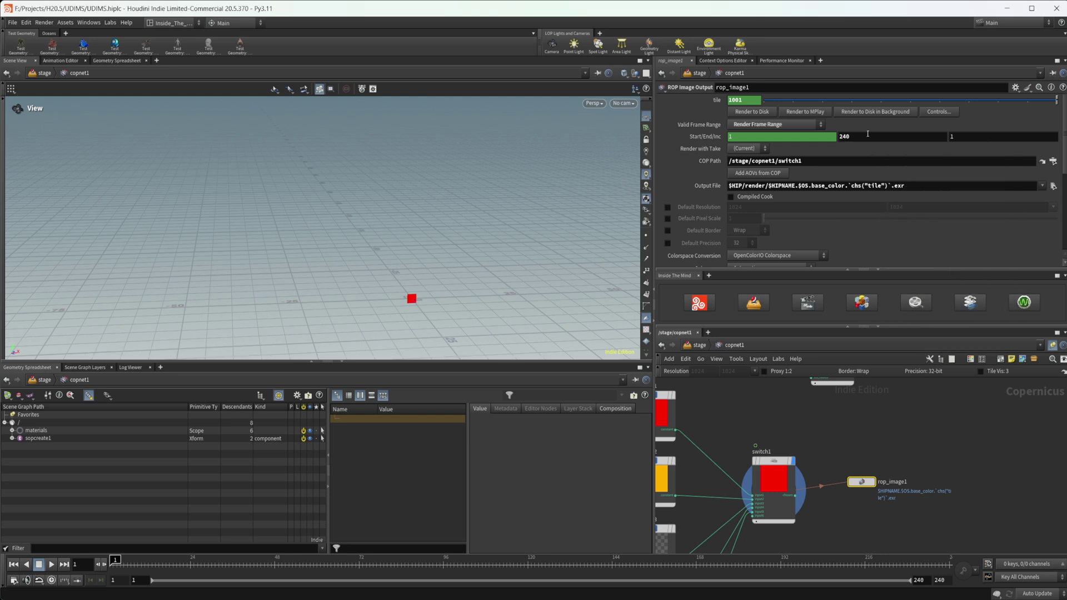
click(867, 134)
text(5)
key(Return)
click(752, 113)
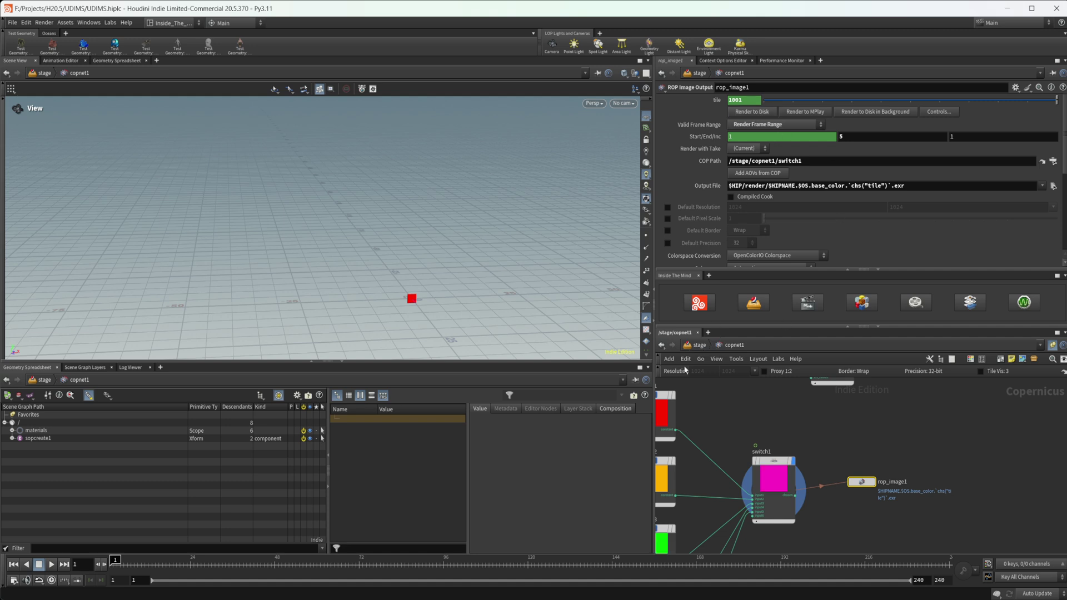
key(h)
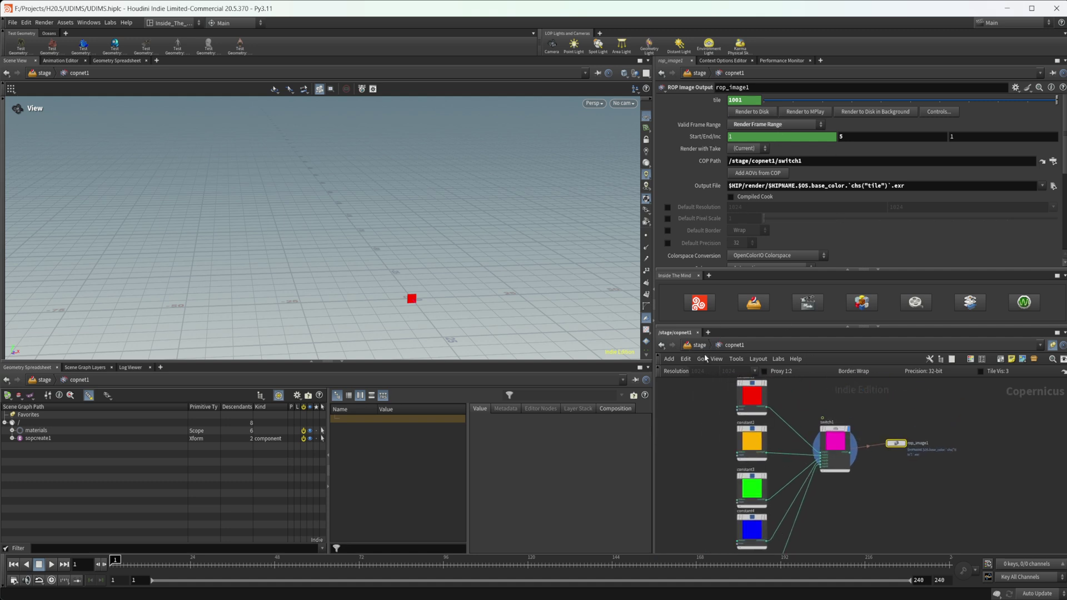
Step: Go back into the karmamaterial network and browse for mtlximage1's file in $HIP/render, checking the individual EXR tiles
click(699, 345)
double_click(759, 460)
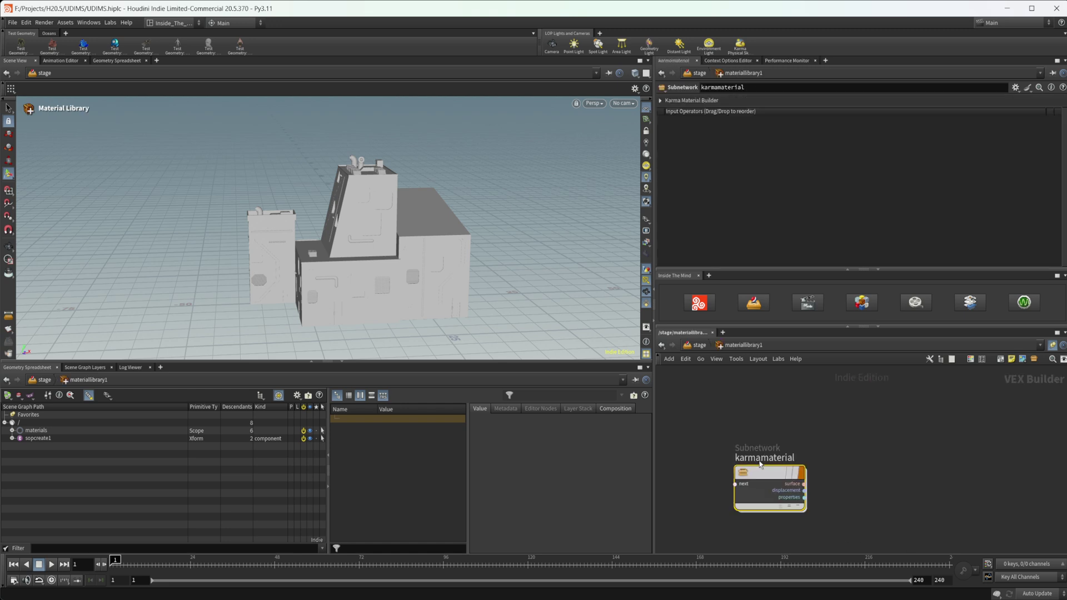
double_click(760, 466)
click(1048, 114)
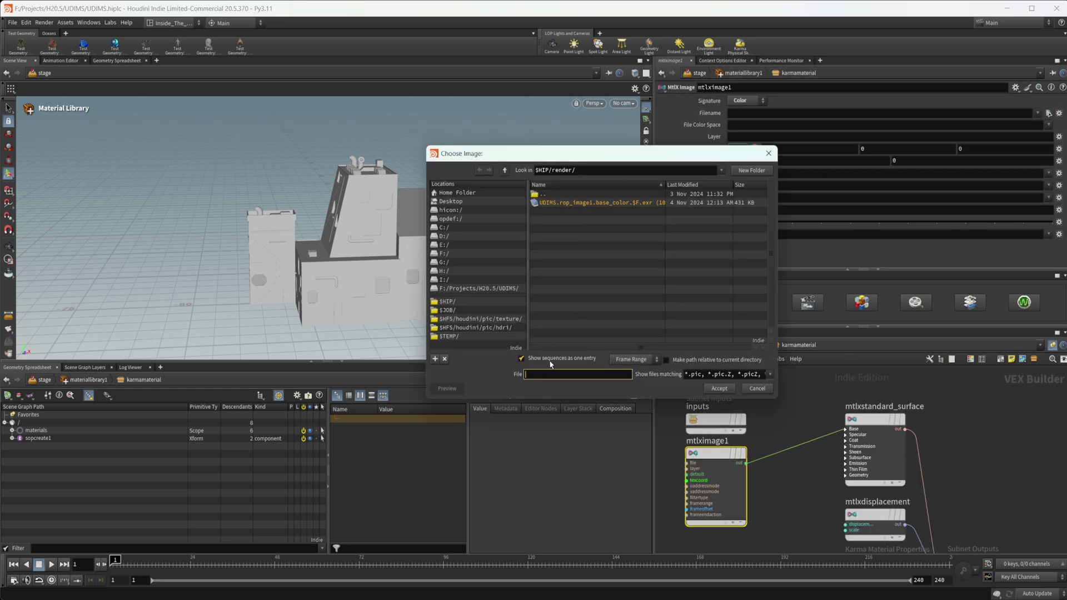
click(542, 360)
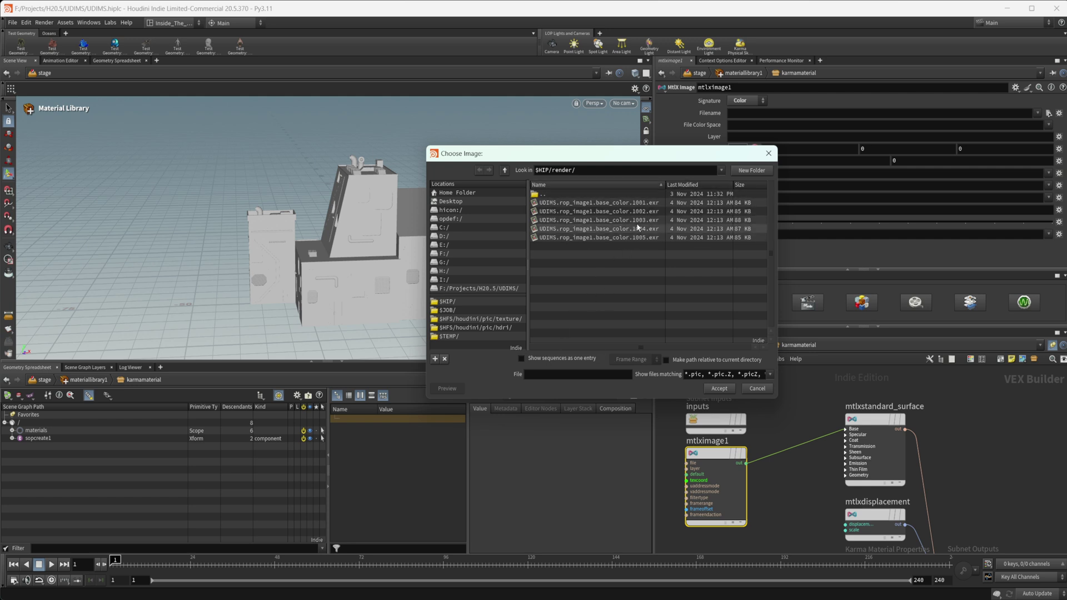
click(552, 360)
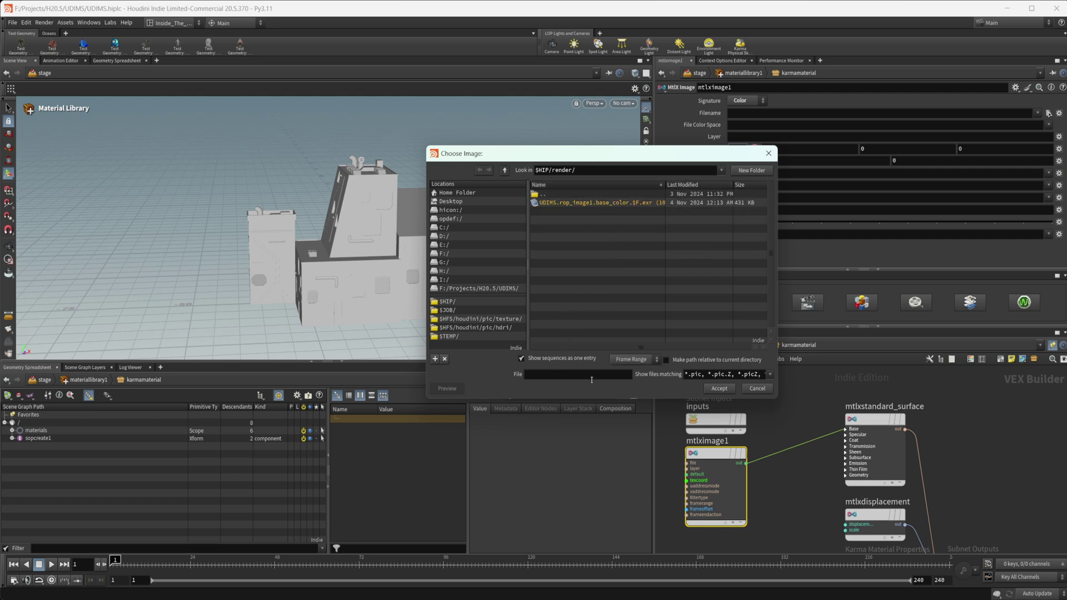
Step: Show the sequence as UDIM and load UDIMS.rop_image1.base_color.<UDIM>.exr as mtlximage1's filename
click(629, 363)
click(629, 381)
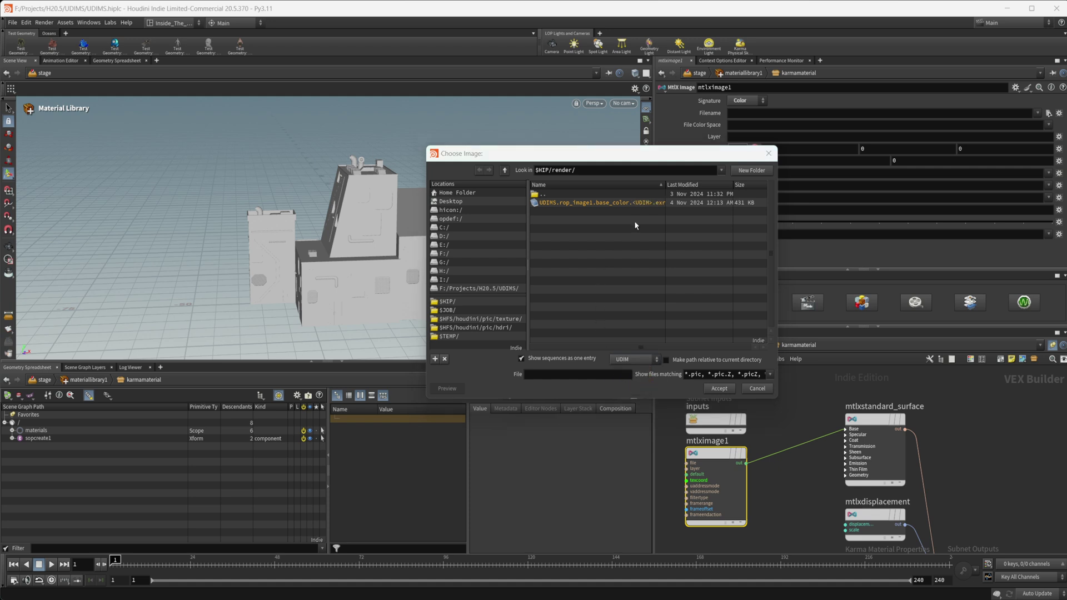
click(631, 359)
click(630, 360)
click(631, 360)
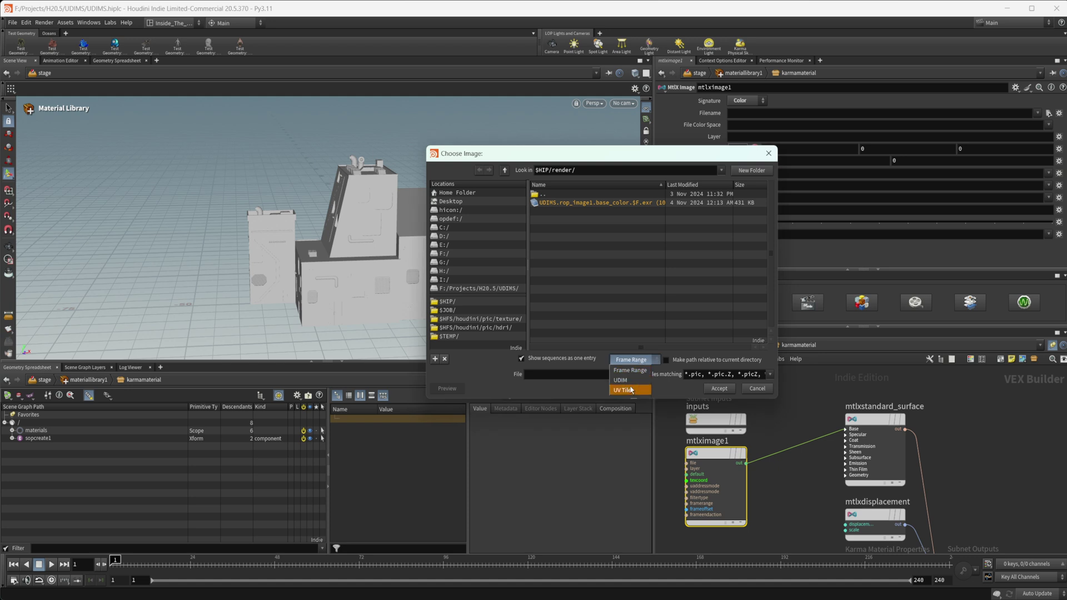
click(625, 381)
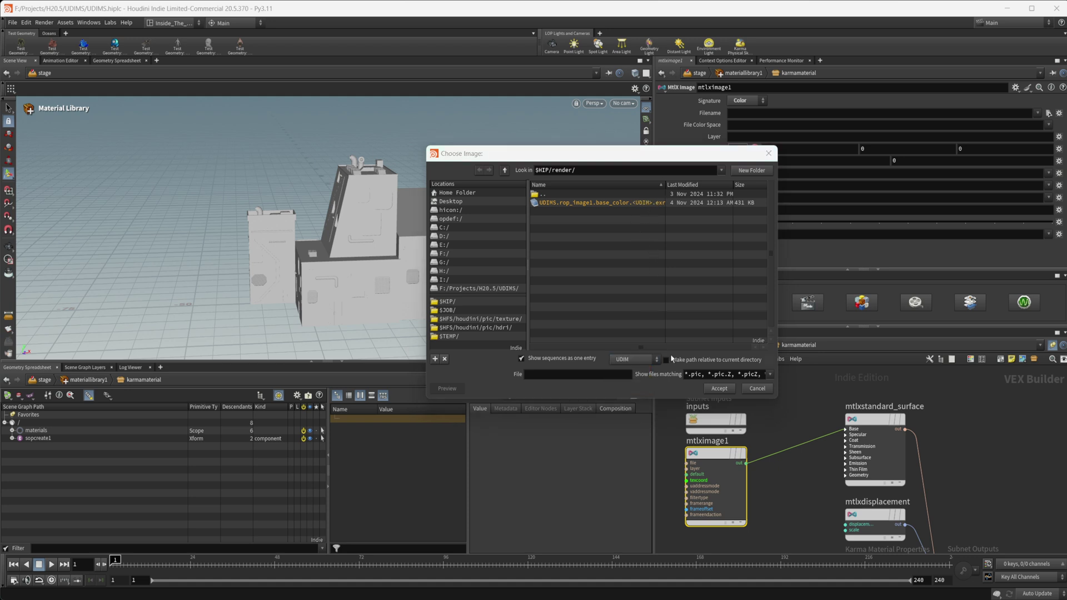
click(600, 203)
click(719, 388)
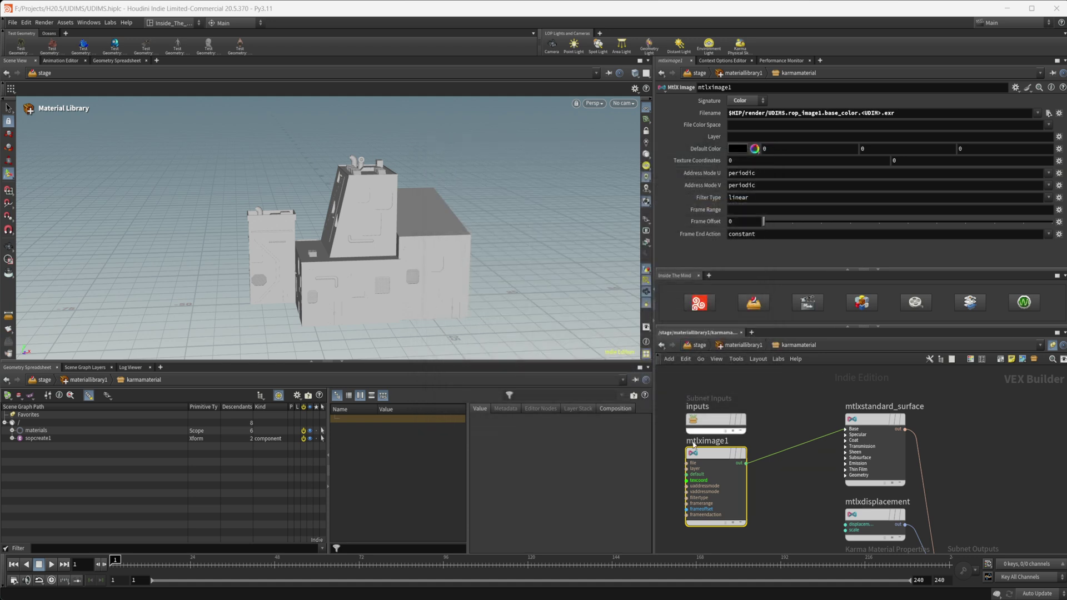
Step: Return to the stage and add a rule in materiallinker1 assigning karmamaterial to /sopcreate1
middle_drag(810, 423, 811, 420)
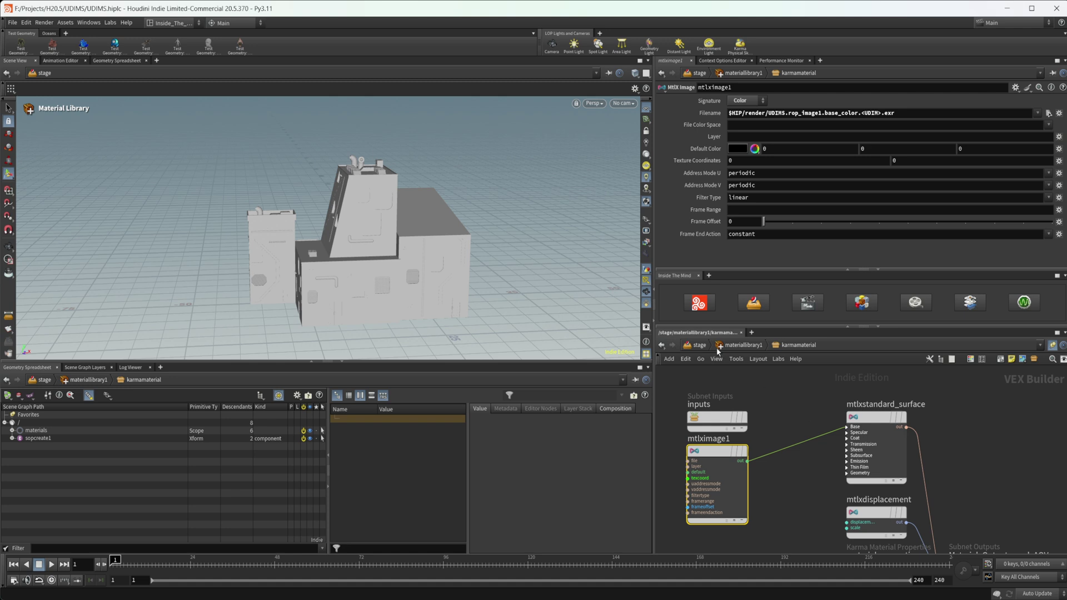
click(699, 345)
click(760, 513)
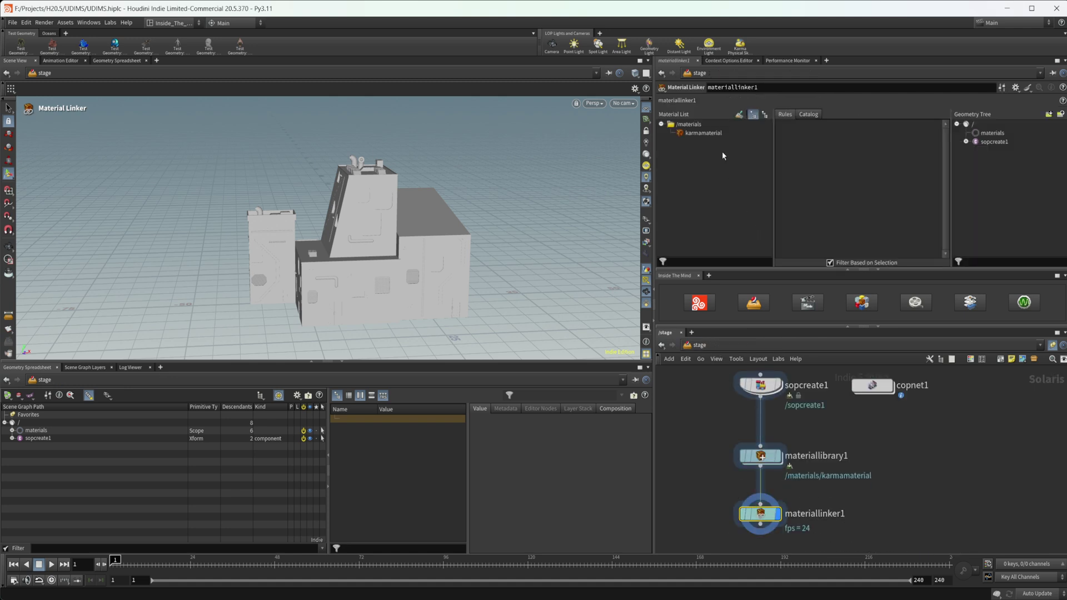
drag(703, 132, 833, 146)
drag(993, 142, 873, 139)
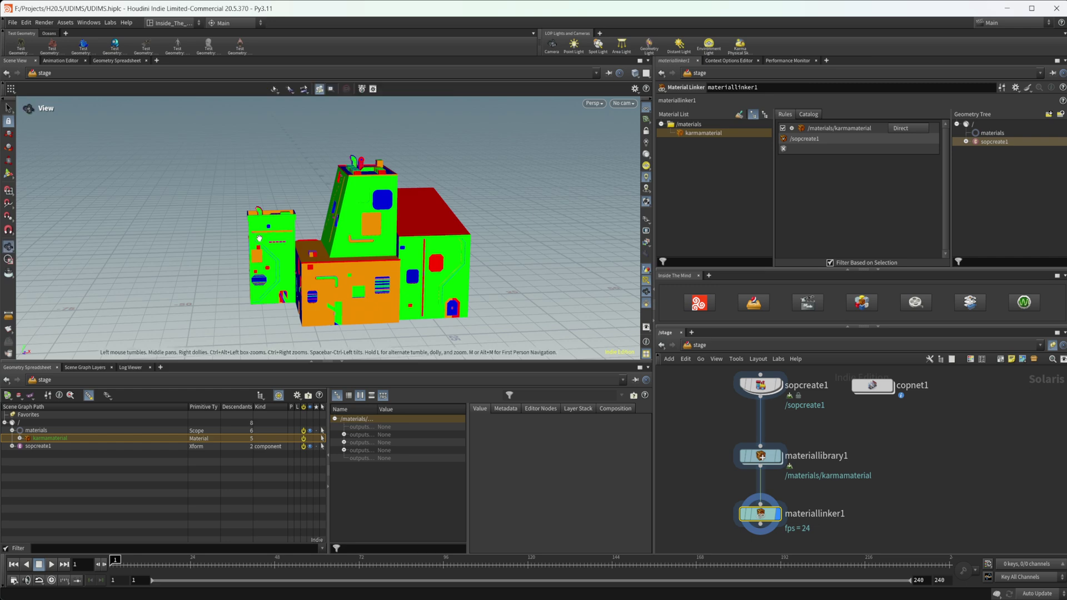
Step: Switch the viewport renderer to Karma XPU to render the textured building
drag(410, 290, 506, 252)
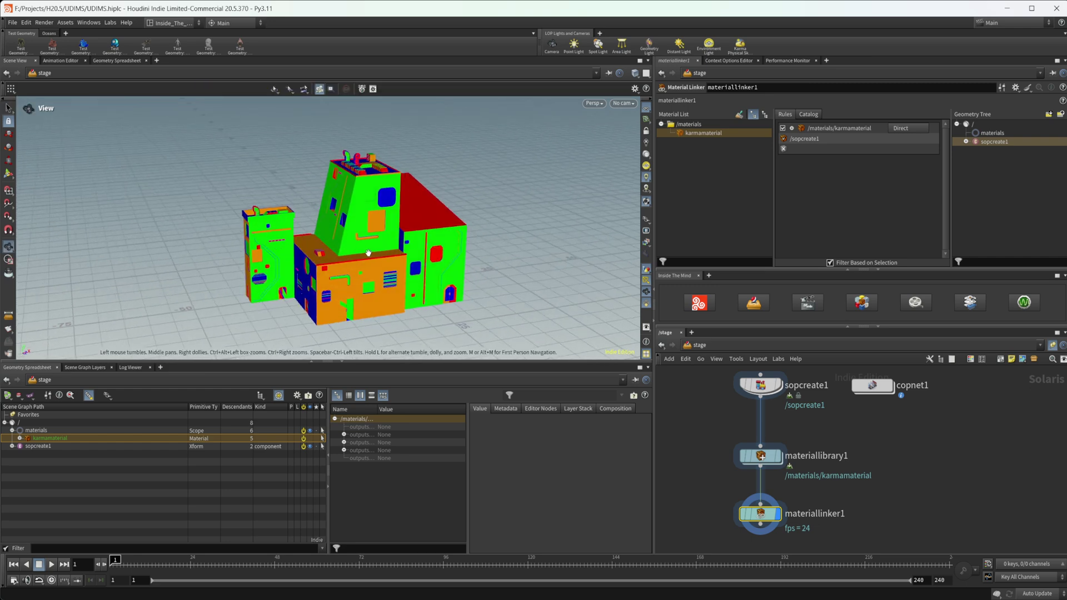
alt+drag(369, 252, 348, 275)
alt+right_drag(348, 275, 513, 281)
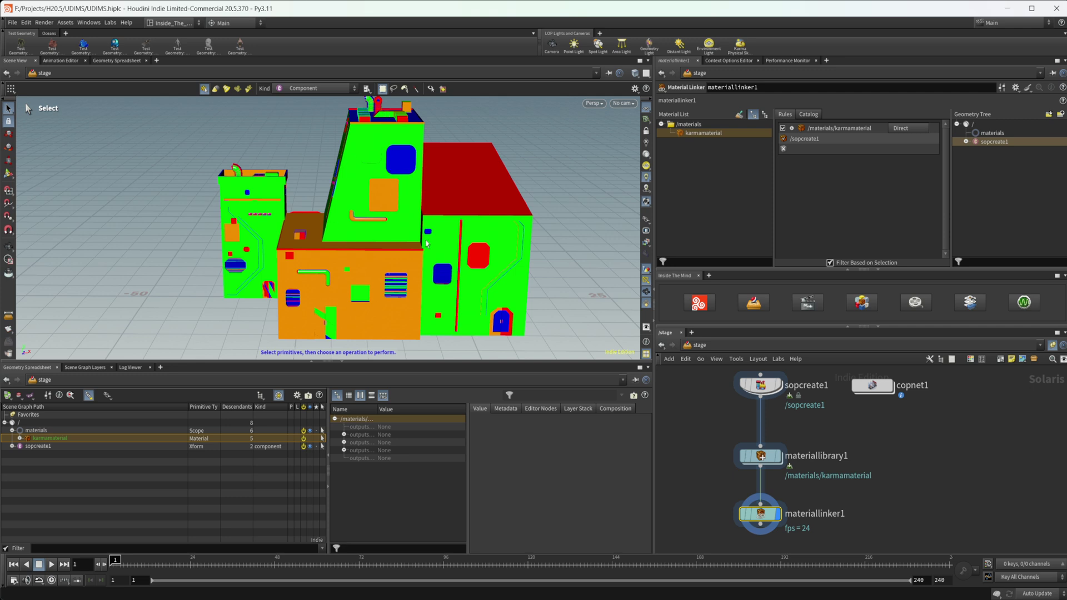
alt+drag(371, 247, 372, 230)
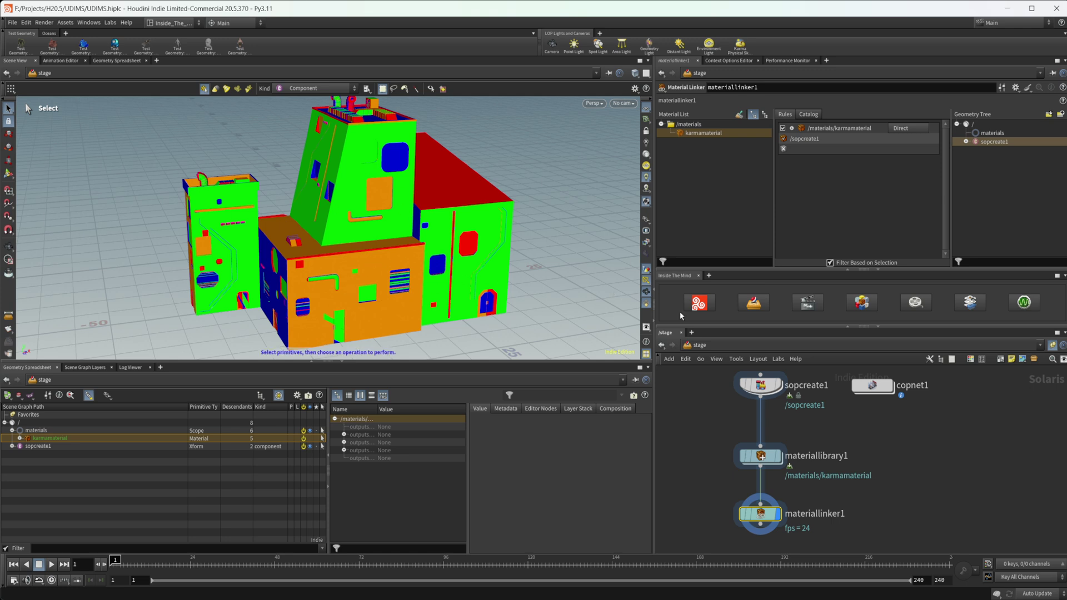
click(697, 311)
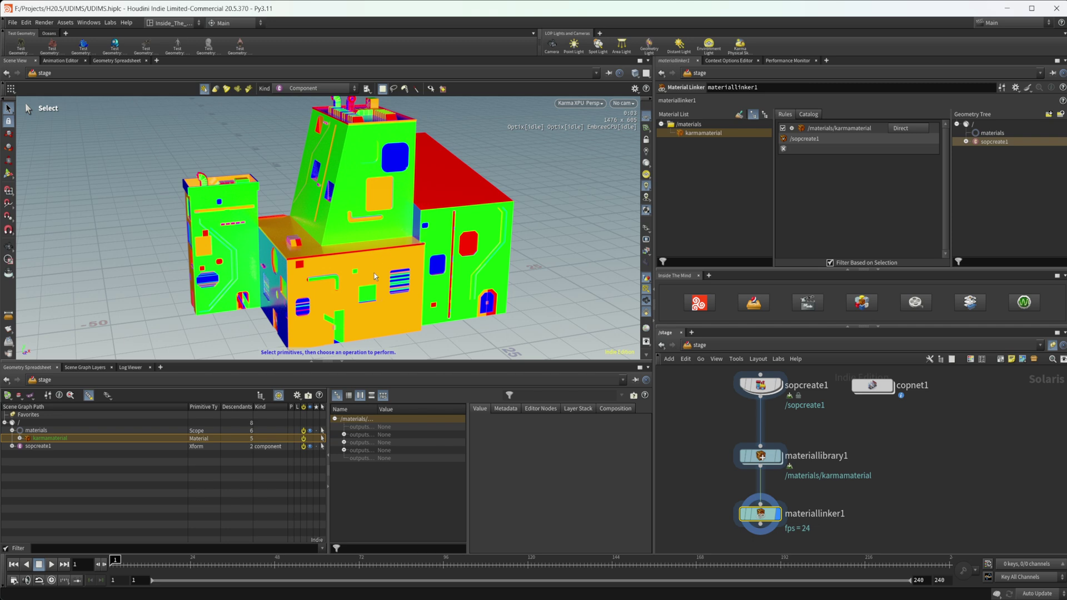
Step: Examine the tile colors on the Karma-rendered building from the front, close up and from its other sides
alt+drag(399, 268, 383, 273)
alt+right_drag(384, 272, 444, 263)
key(s)
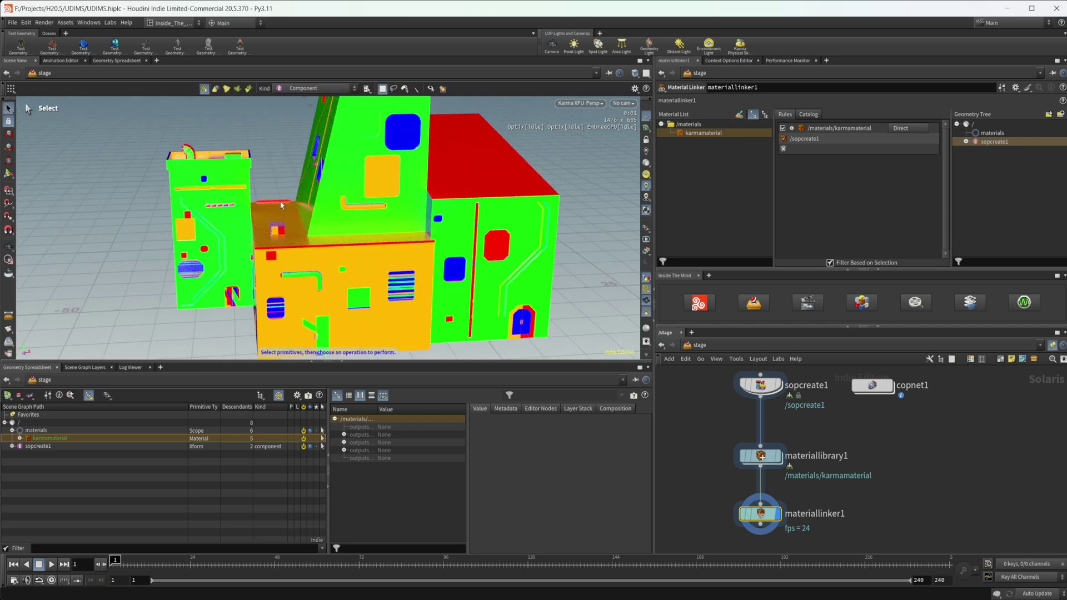
key(Escape)
drag(424, 267, 374, 240)
key(s)
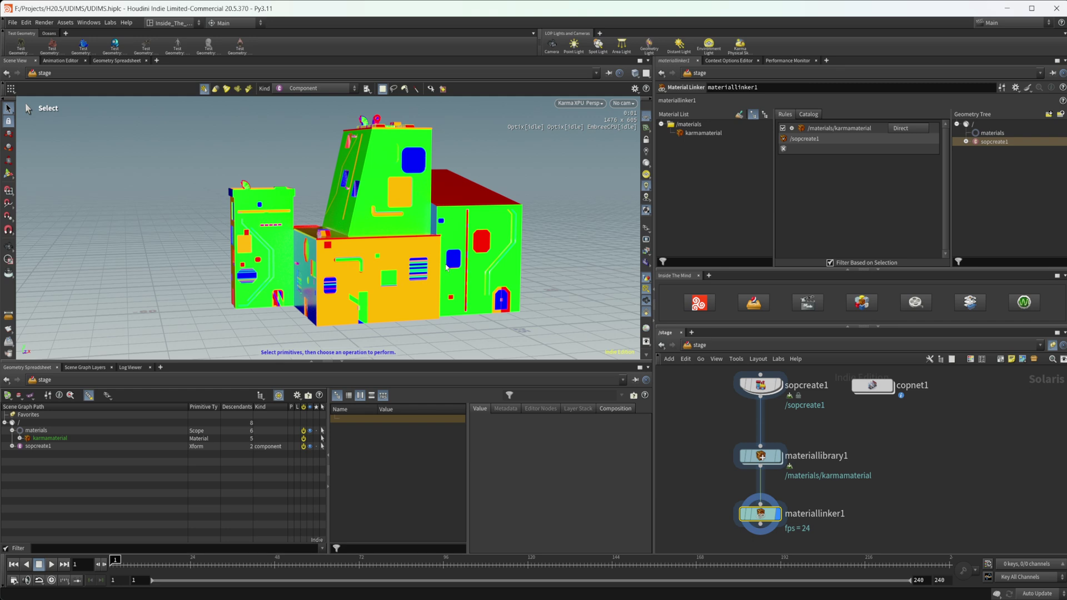
alt+drag(446, 264, 375, 252)
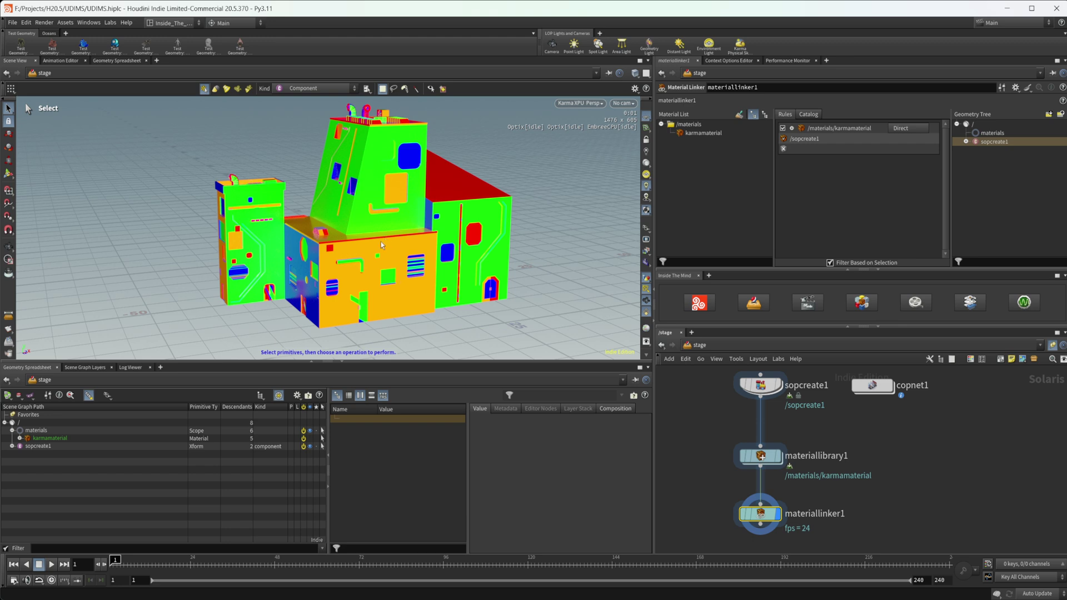
scroll(381, 242, up, 3)
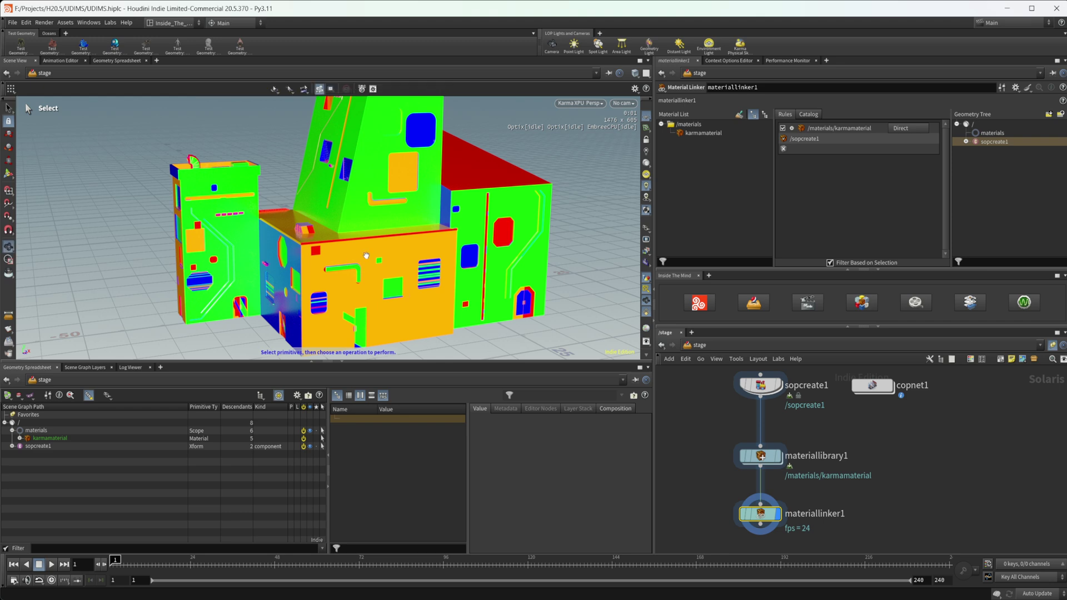
alt+drag(350, 256, 314, 256)
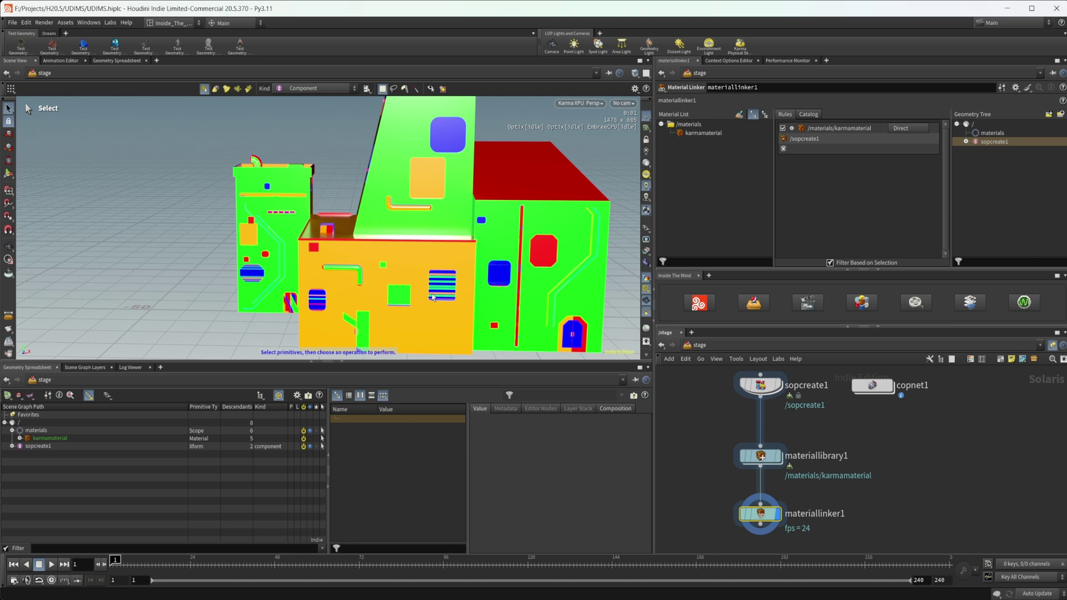
key(Escape)
drag(405, 332, 282, 277)
key(s)
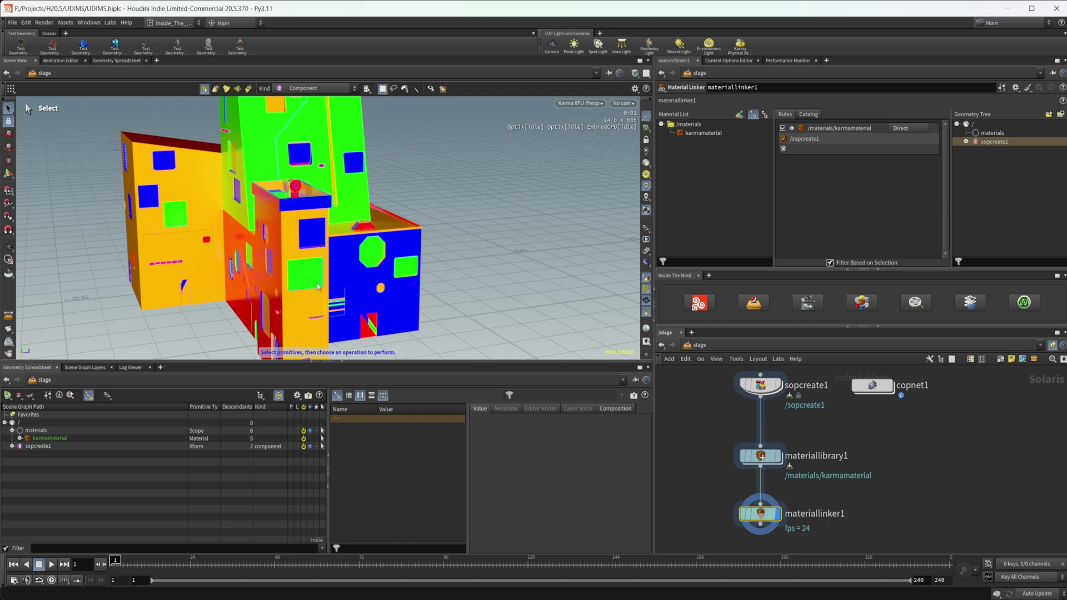